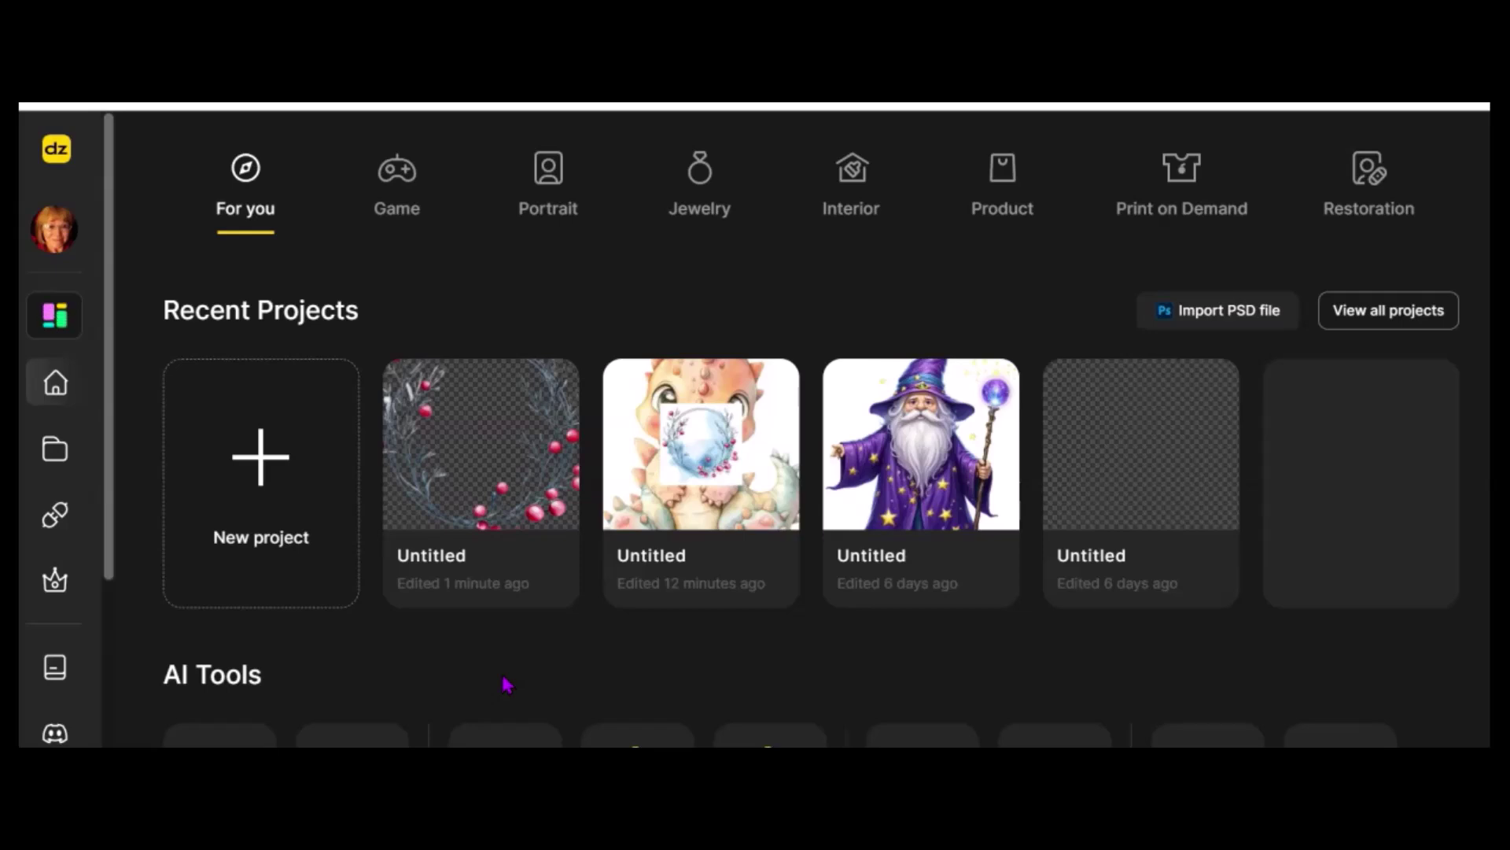
# Create a new 1:1 1536×1536 project named 'lunch'
pyautogui.click(500, 665)
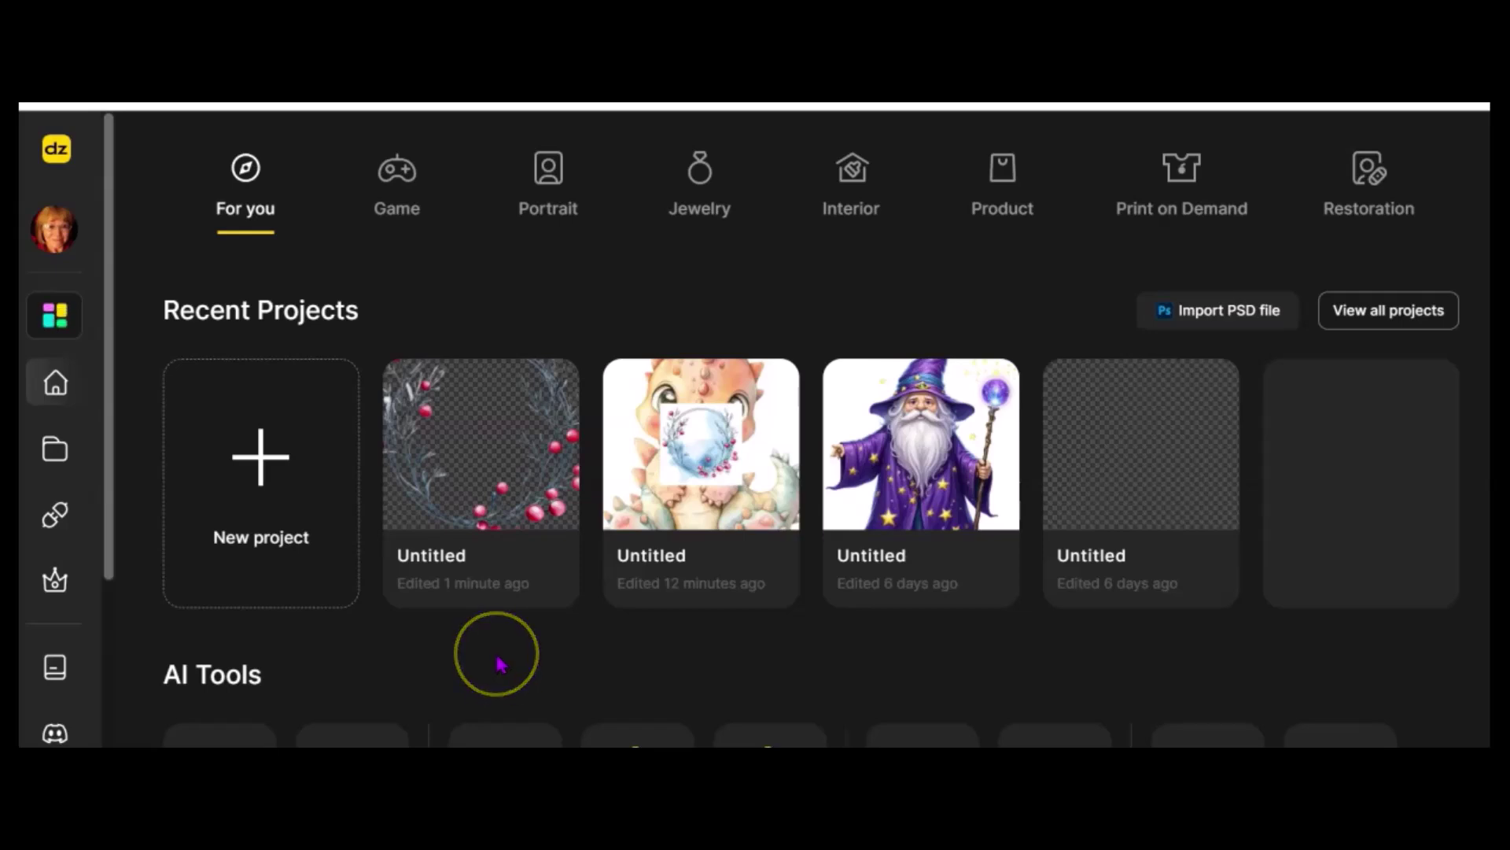
pyautogui.click(468, 623)
pyautogui.click(471, 639)
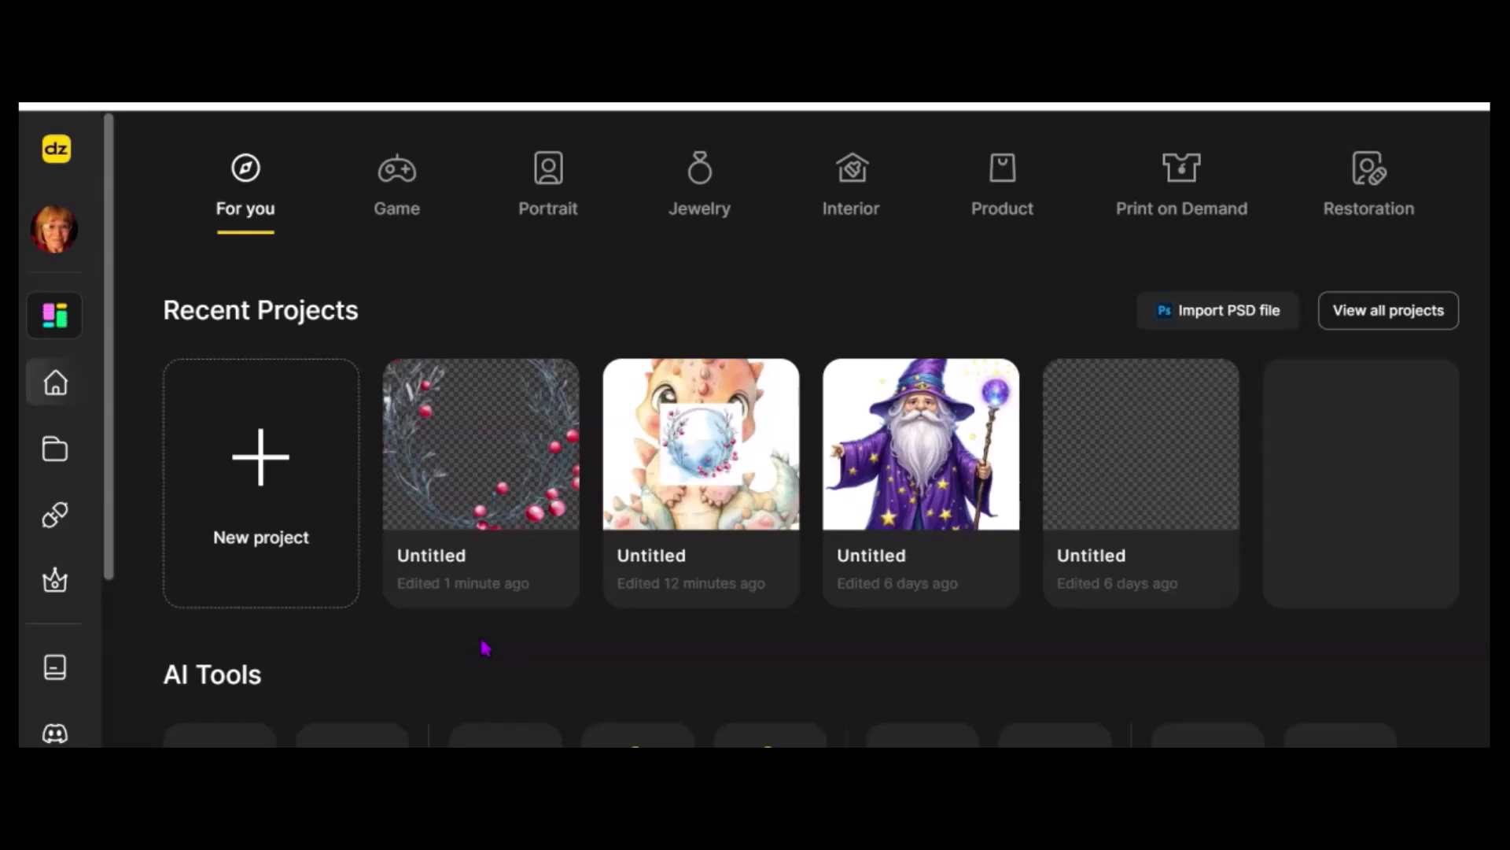
pyautogui.click(528, 656)
pyautogui.click(524, 615)
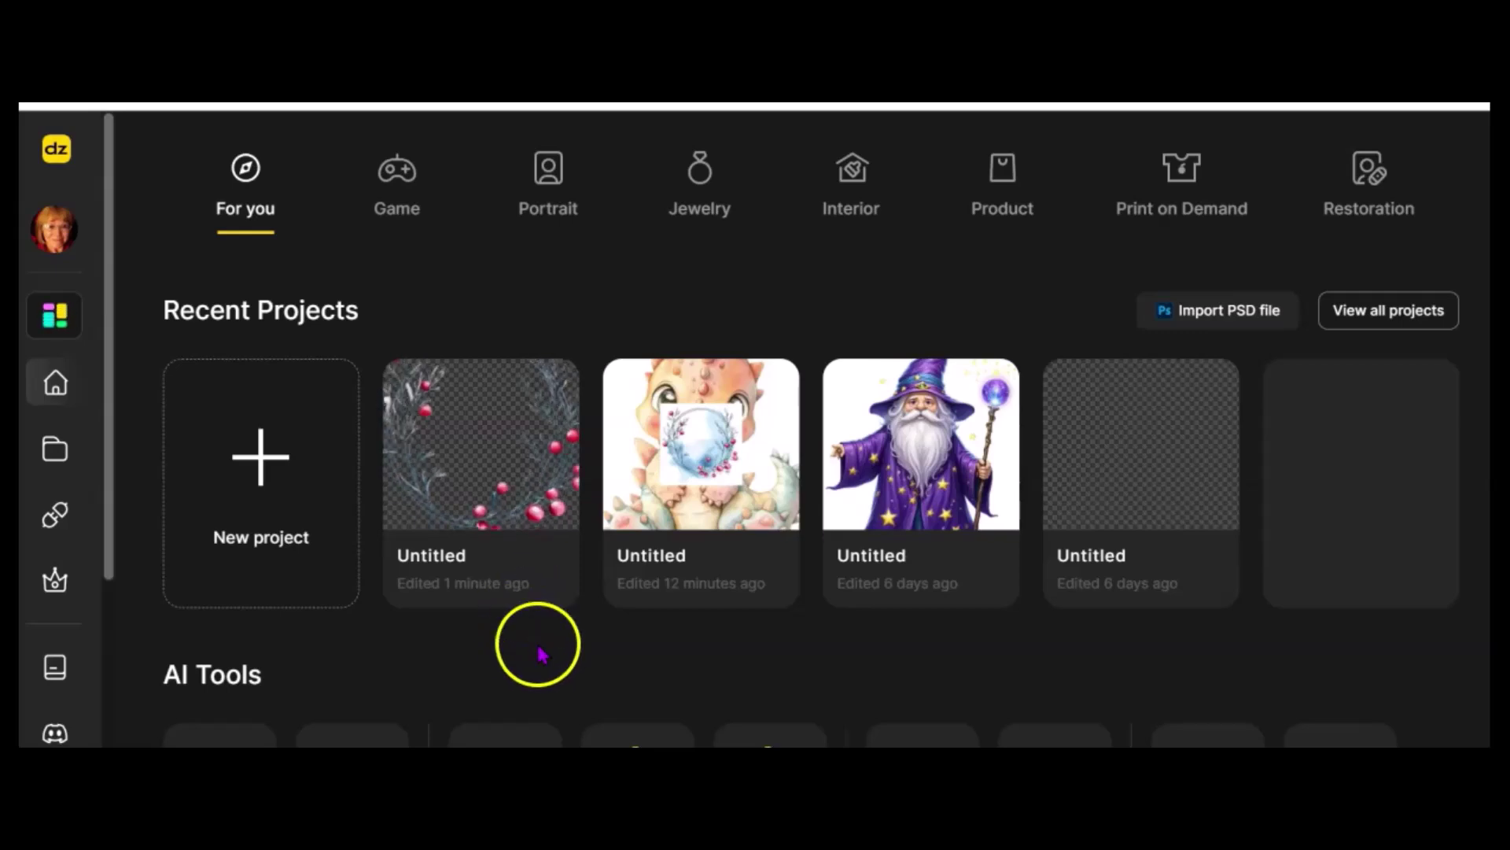
pyautogui.click(264, 492)
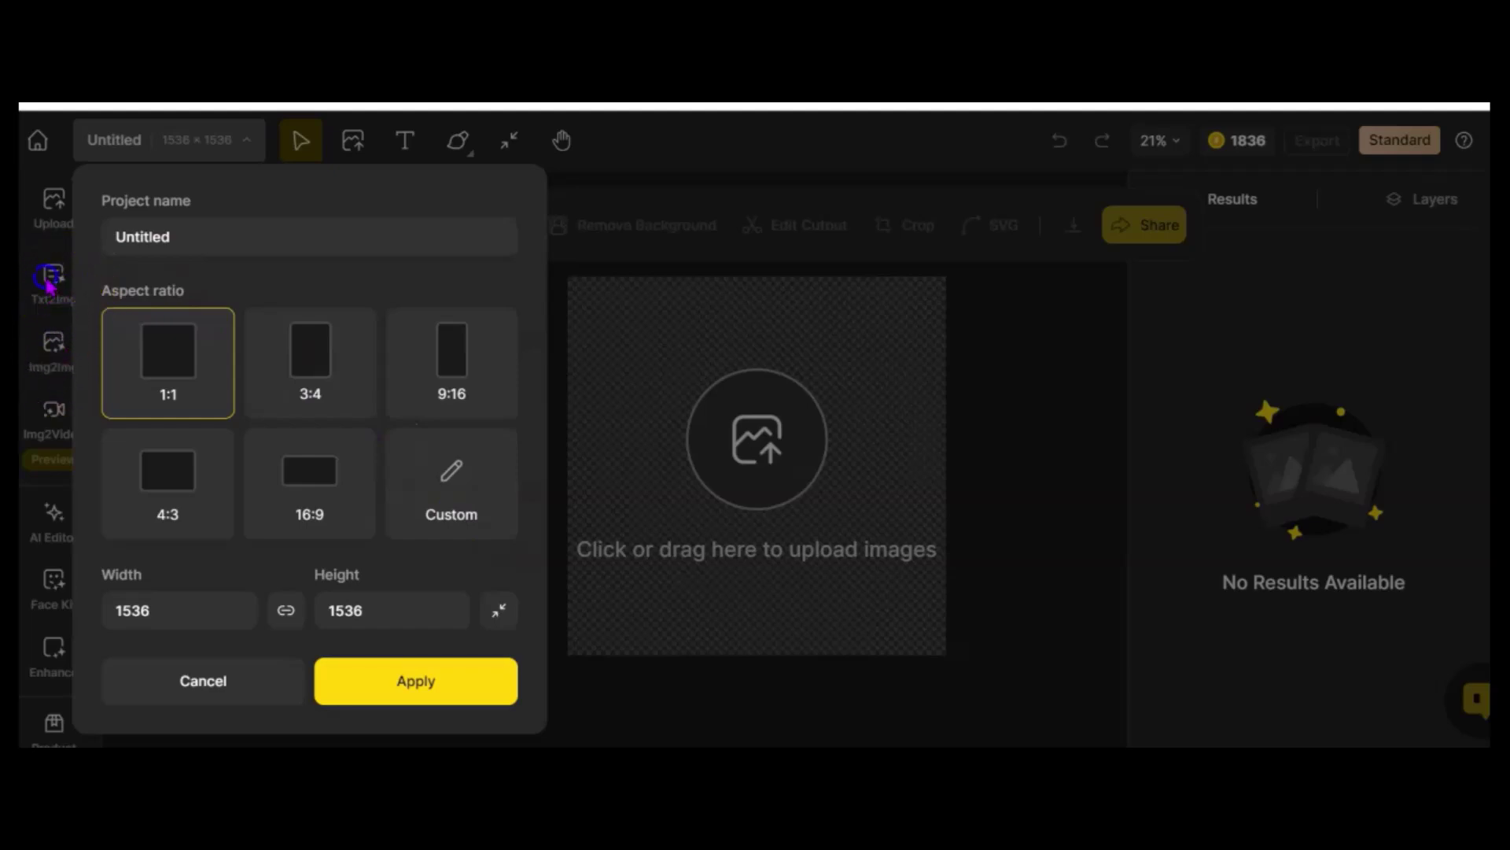
pyautogui.click(194, 233)
pyautogui.click(404, 678)
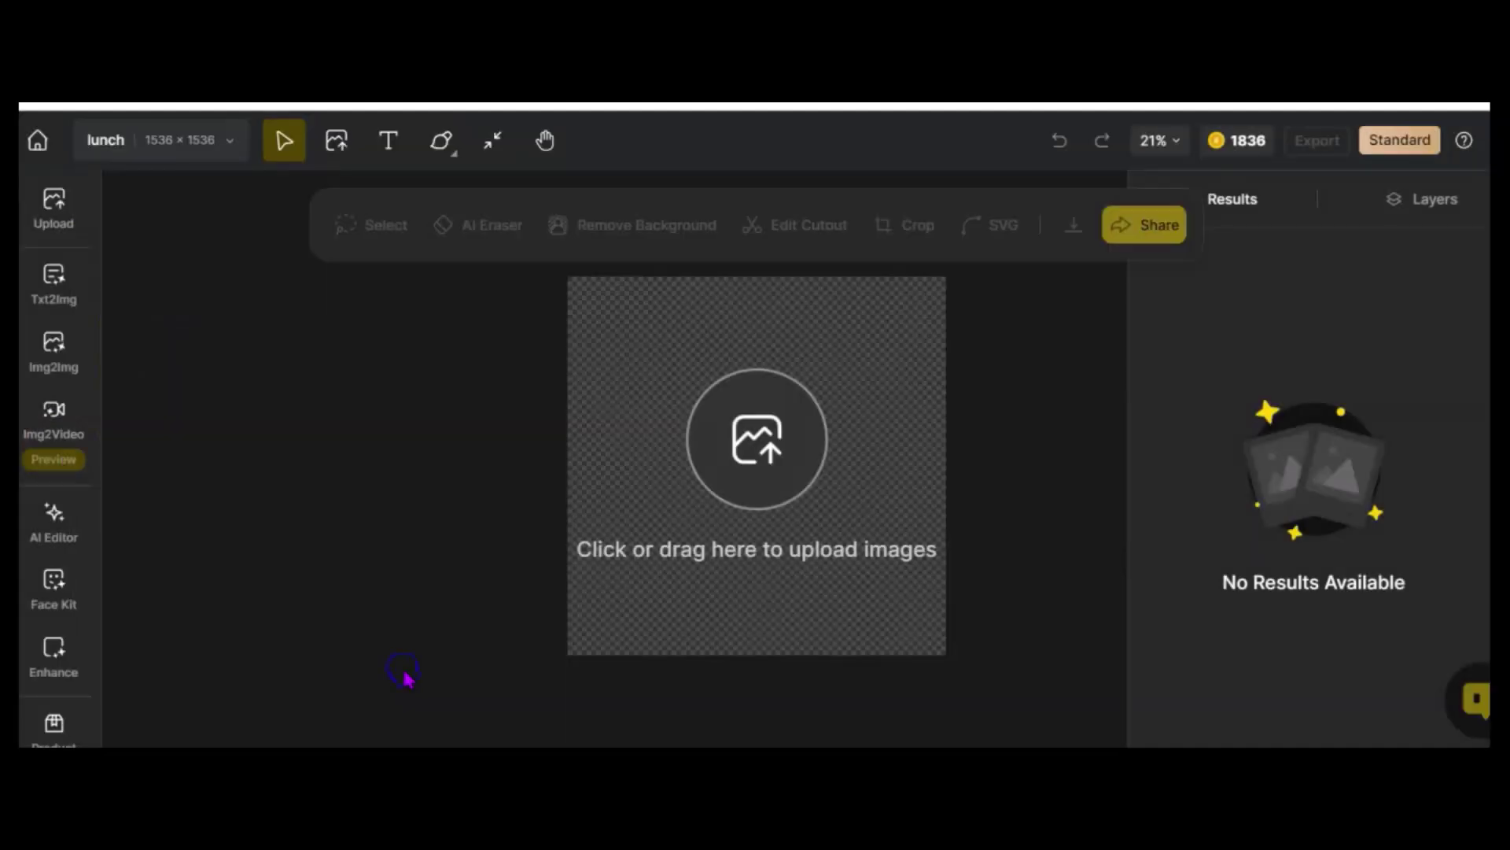
# Open the Txt2Img text-to-image generator from the left sidebar
pyautogui.moveTo(81, 306)
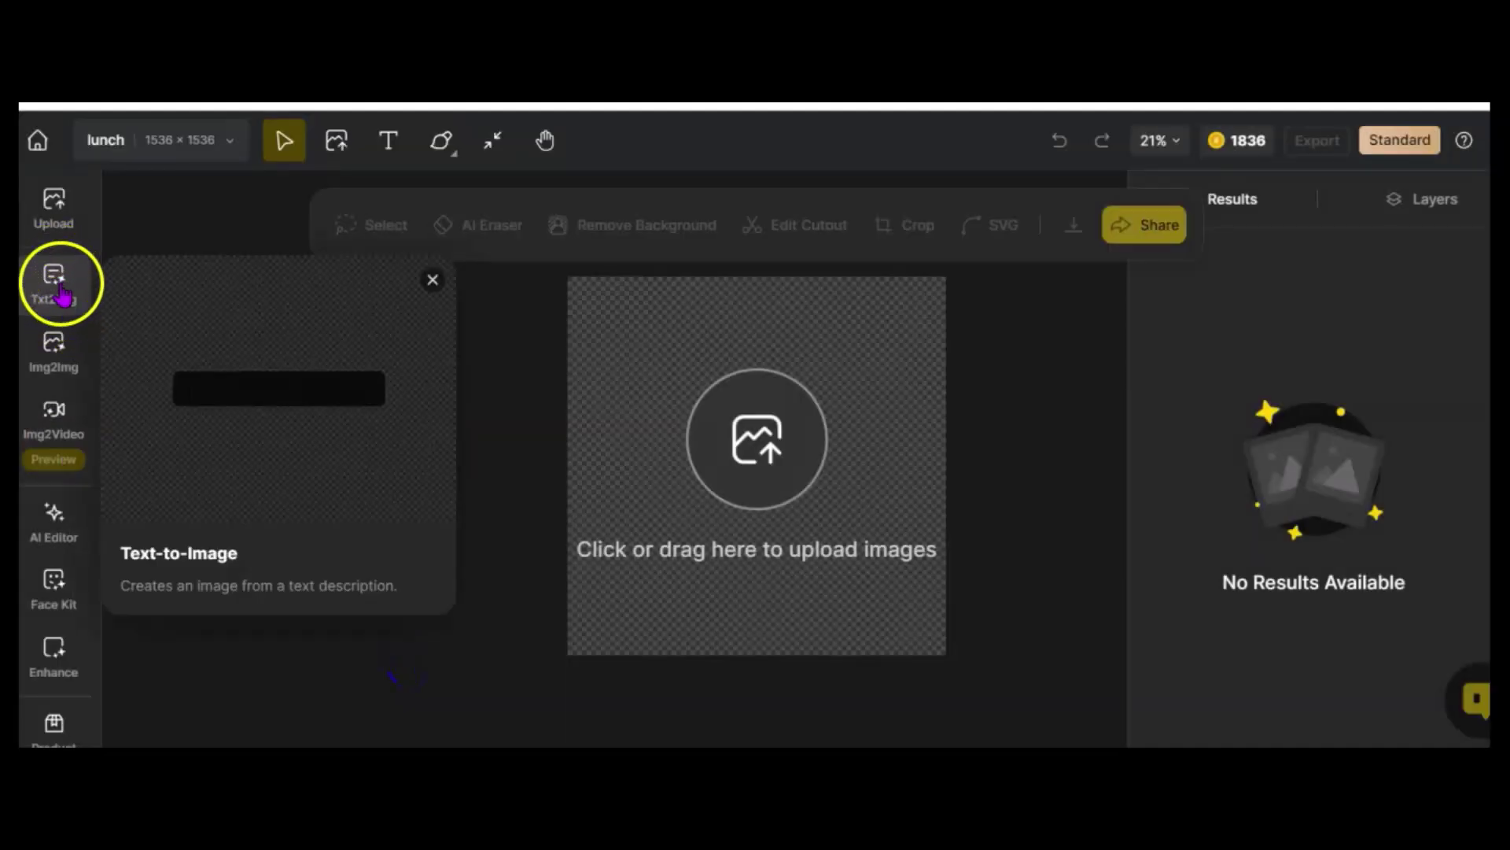
pyautogui.click(54, 284)
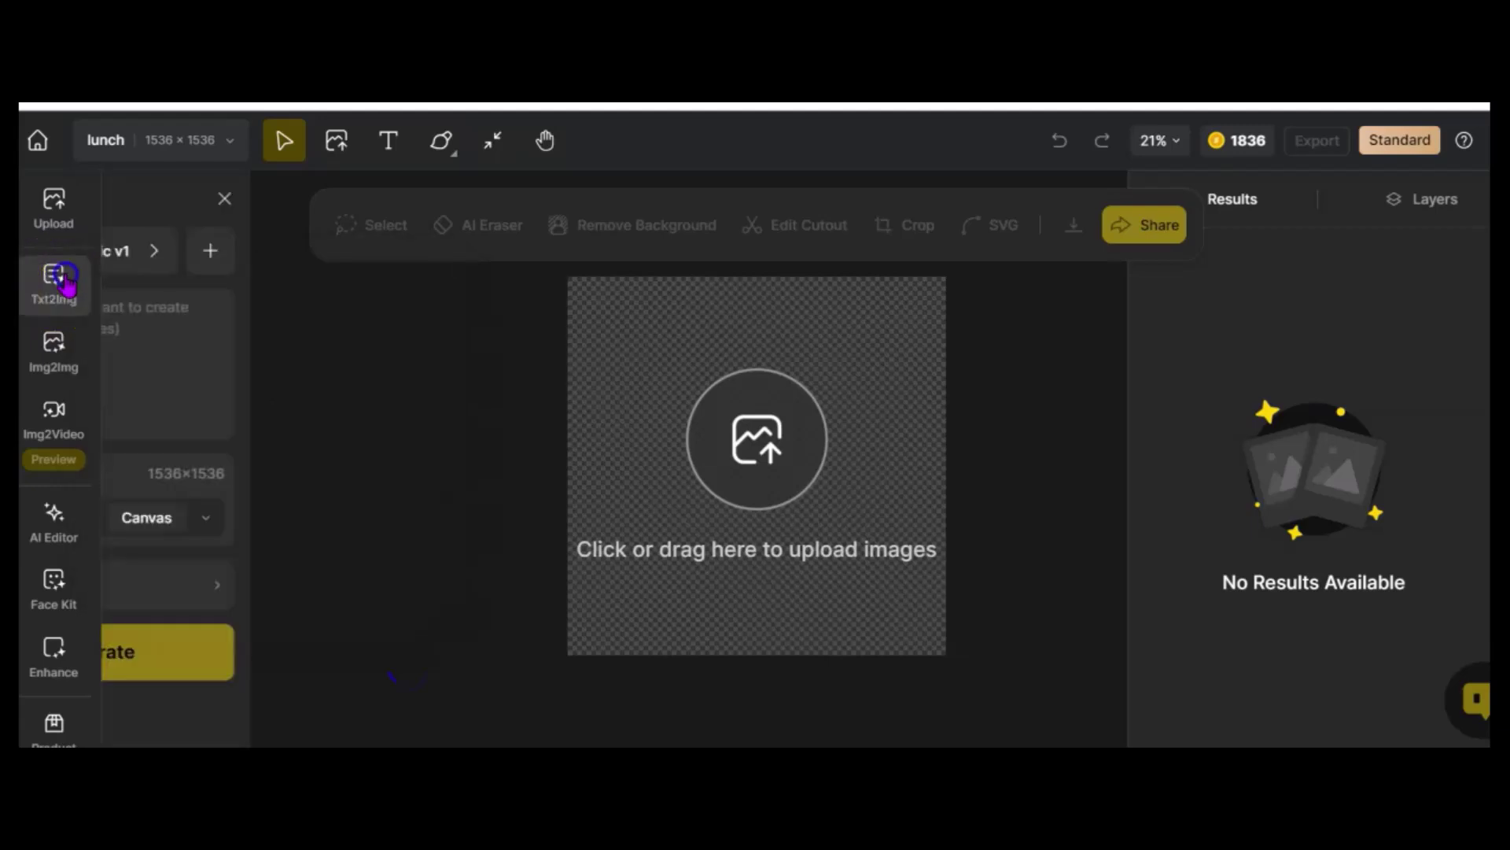
pyautogui.click(192, 316)
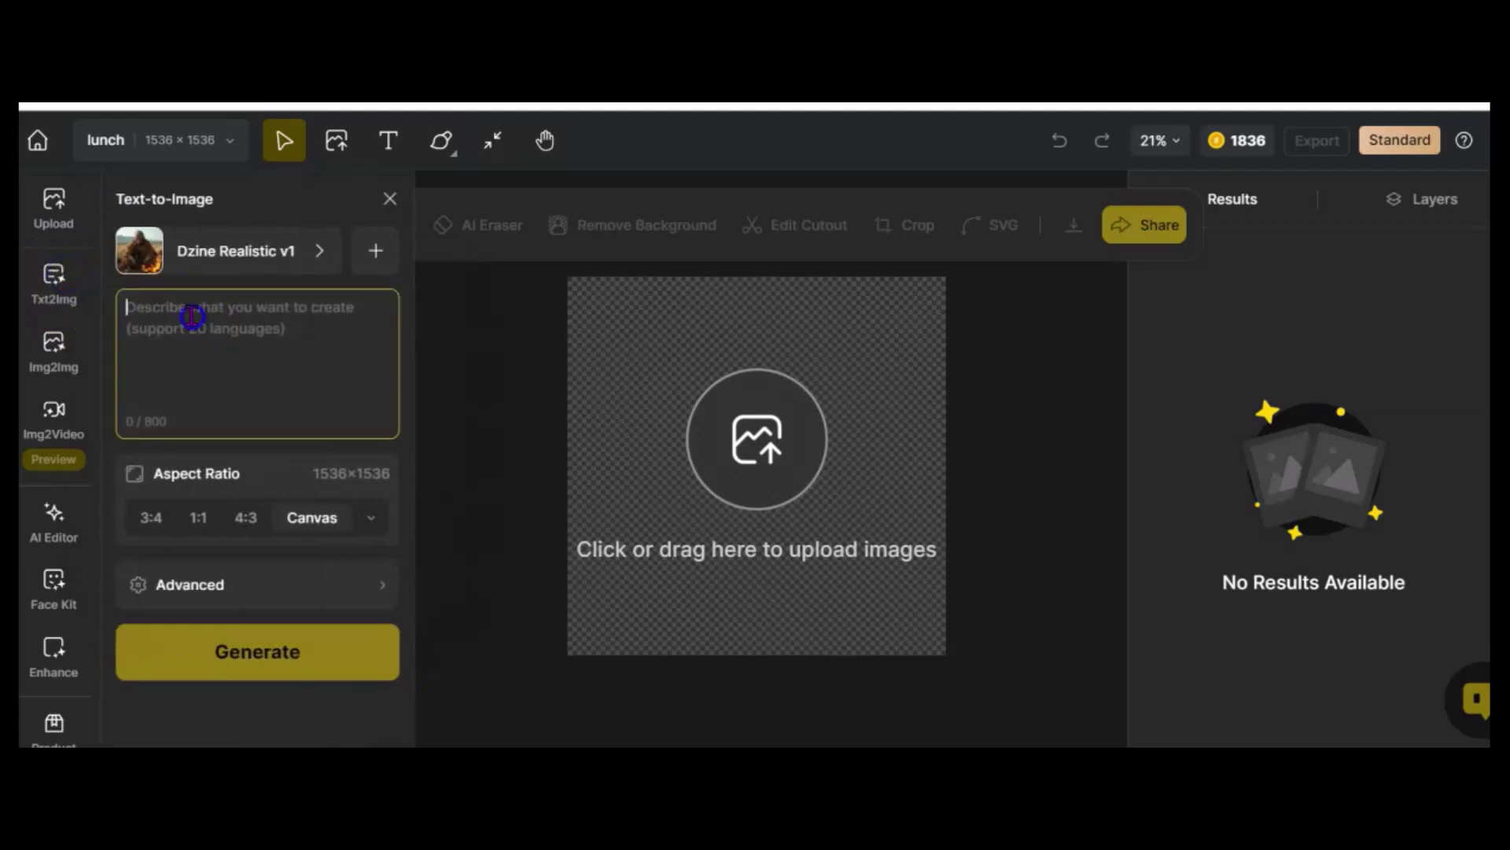
# Open the style list and browse the grid for the Coloring Book style
pyautogui.click(321, 246)
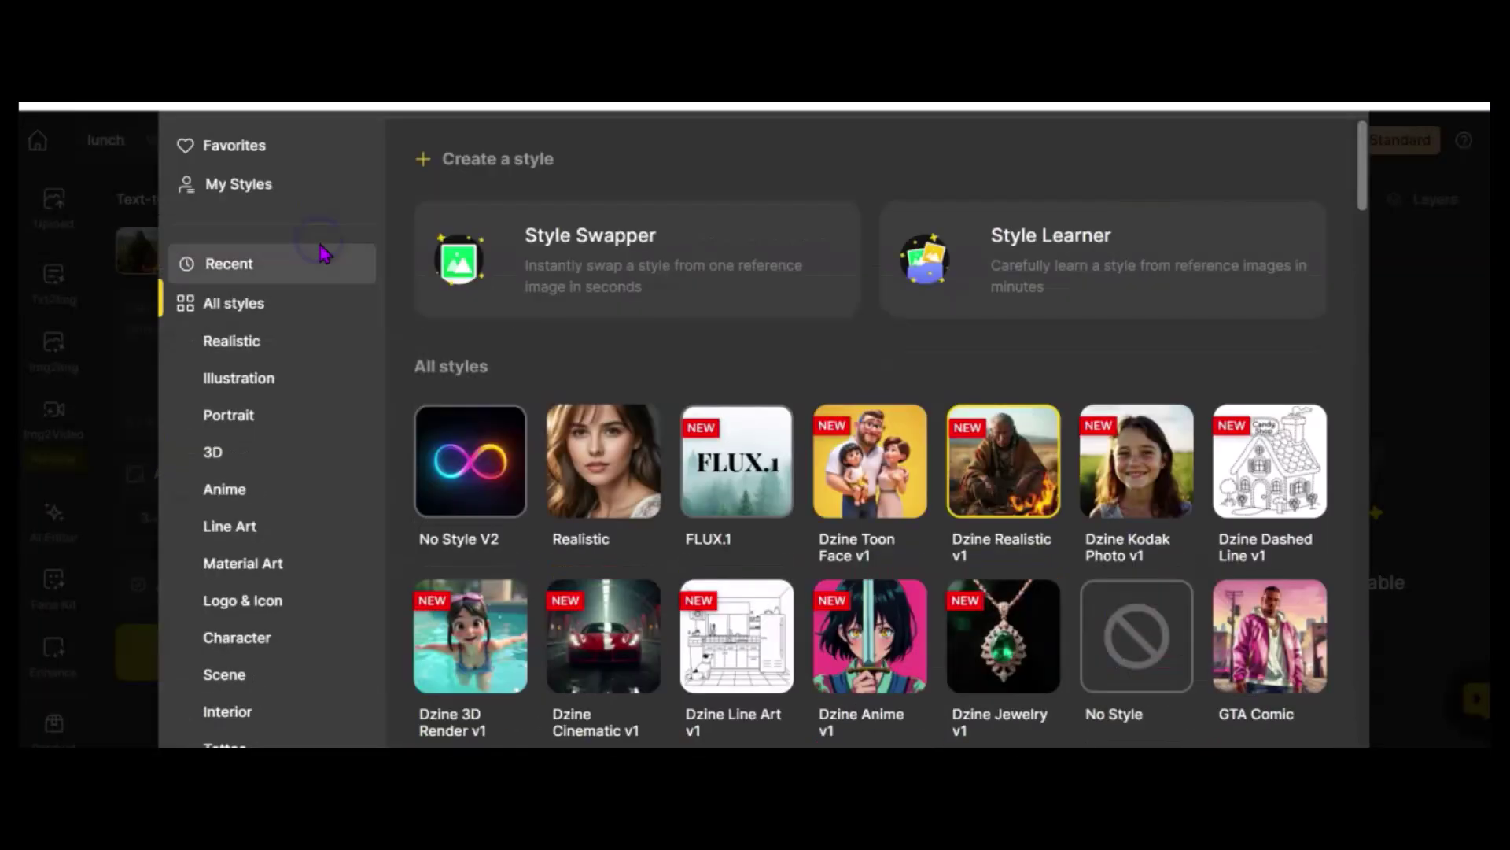
pyautogui.scroll(-5, 755, 394)
pyautogui.scroll(-5, 905, 503)
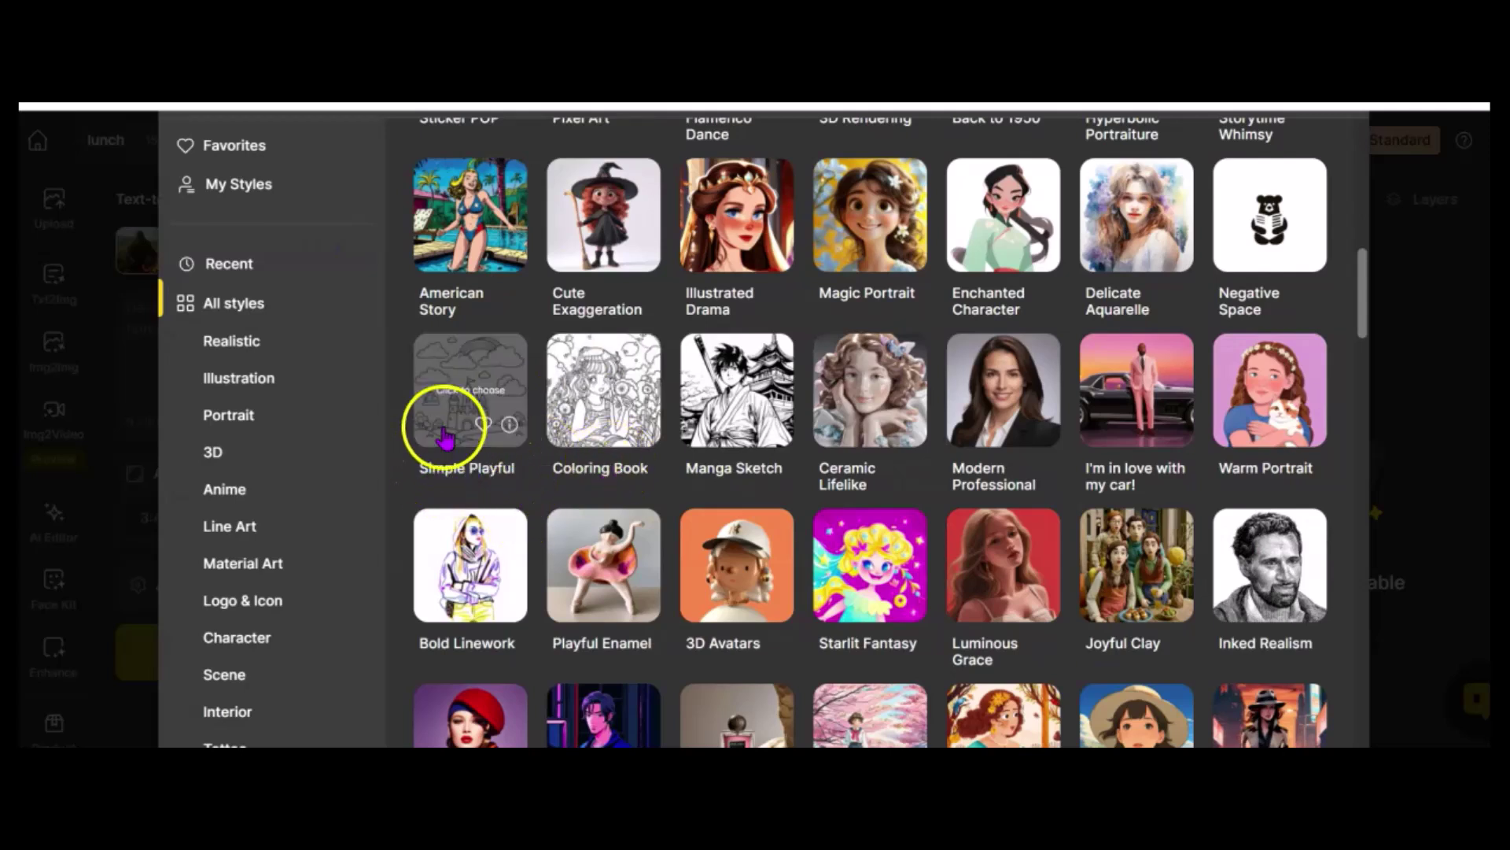
pyautogui.scroll(6, 582, 431)
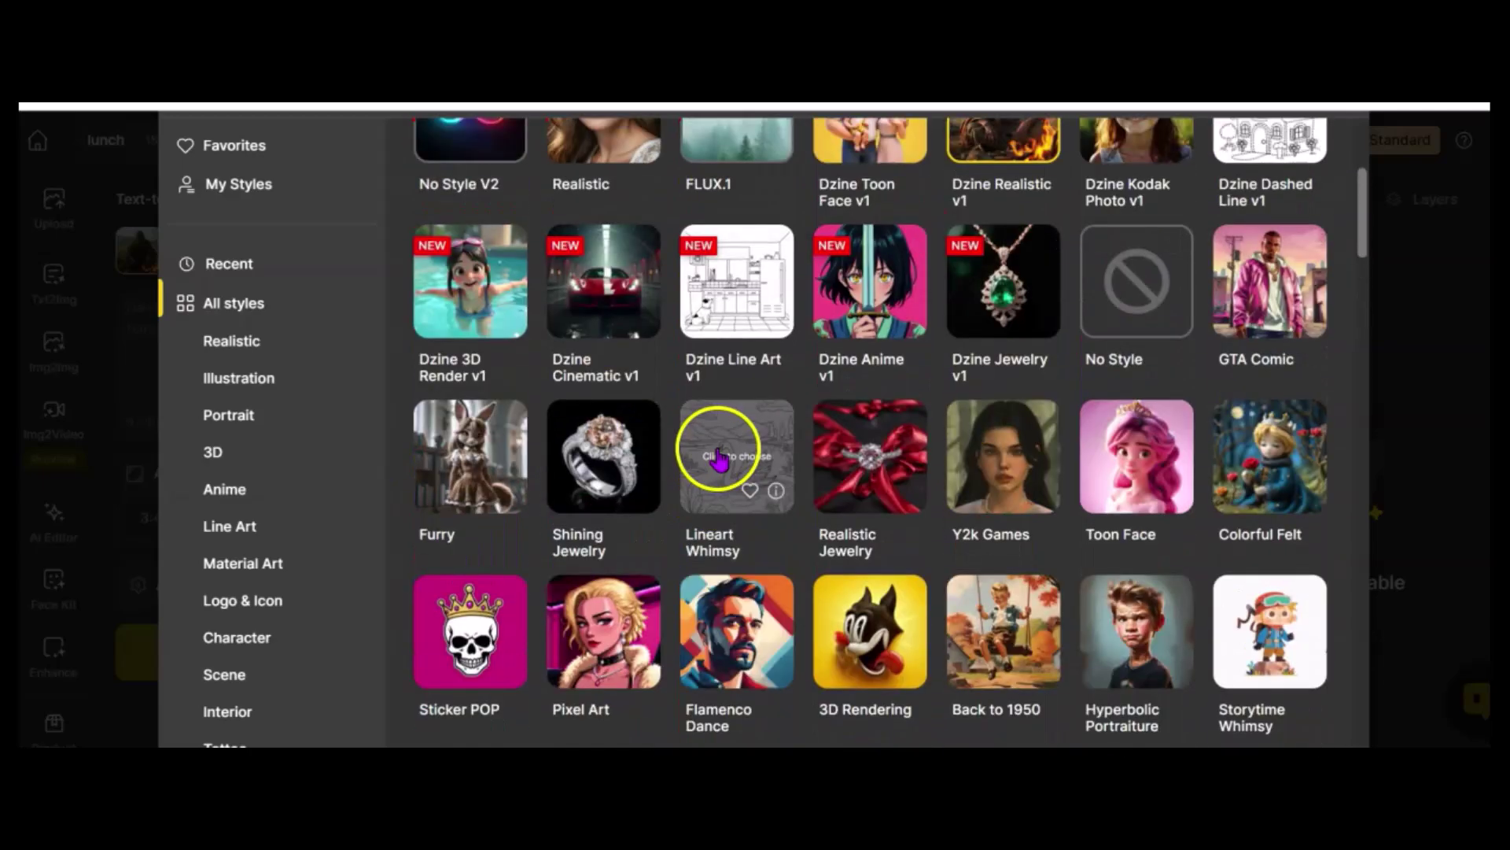
pyautogui.scroll(-3, 718, 346)
pyautogui.scroll(-6, 669, 440)
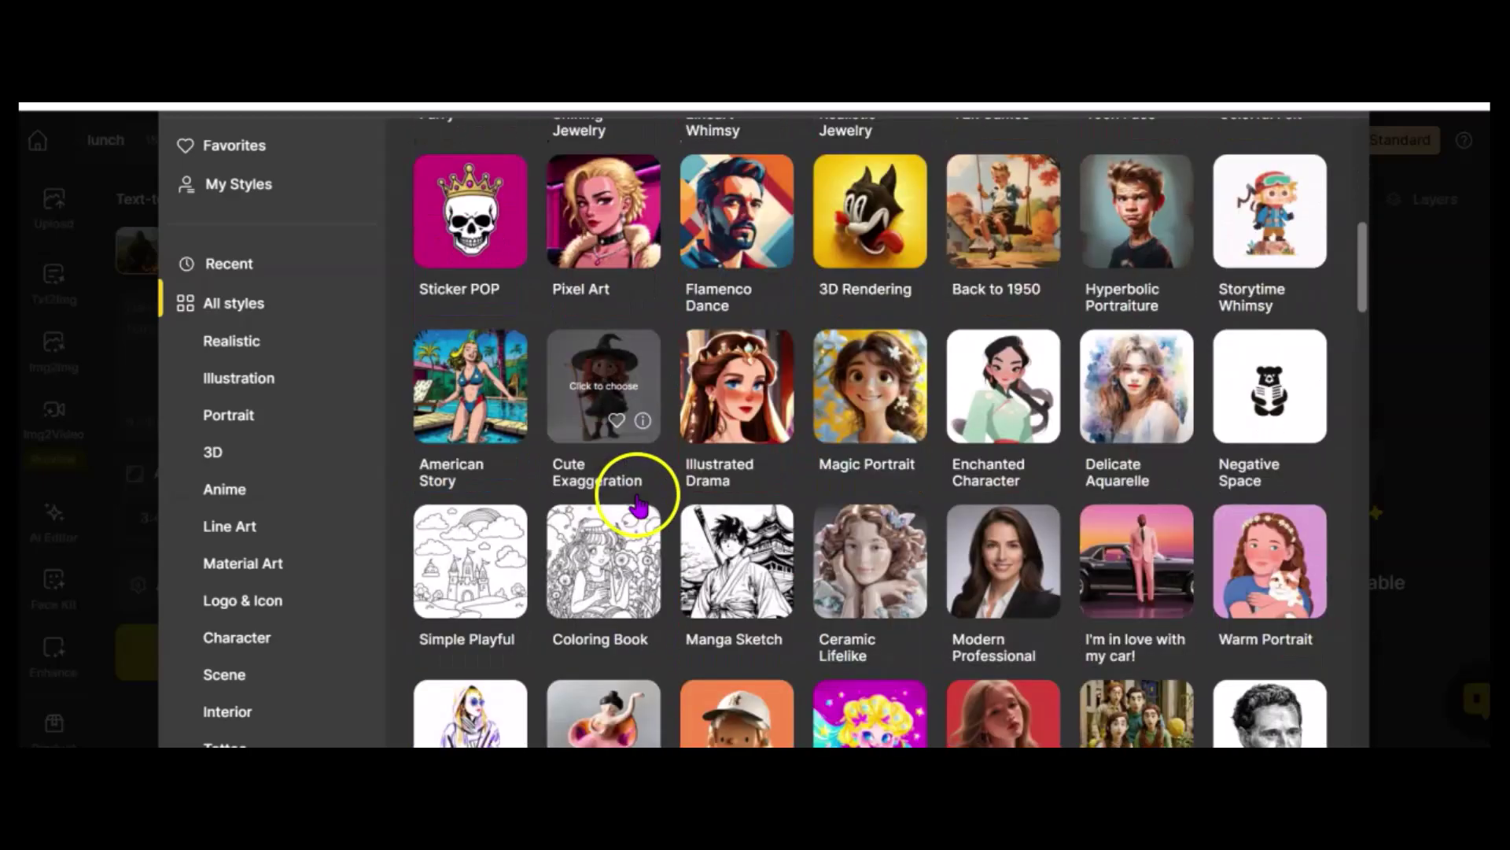
# Pick Coloring Book and generate images of 'hamburger, fries and a coke on the side'
pyautogui.click(598, 382)
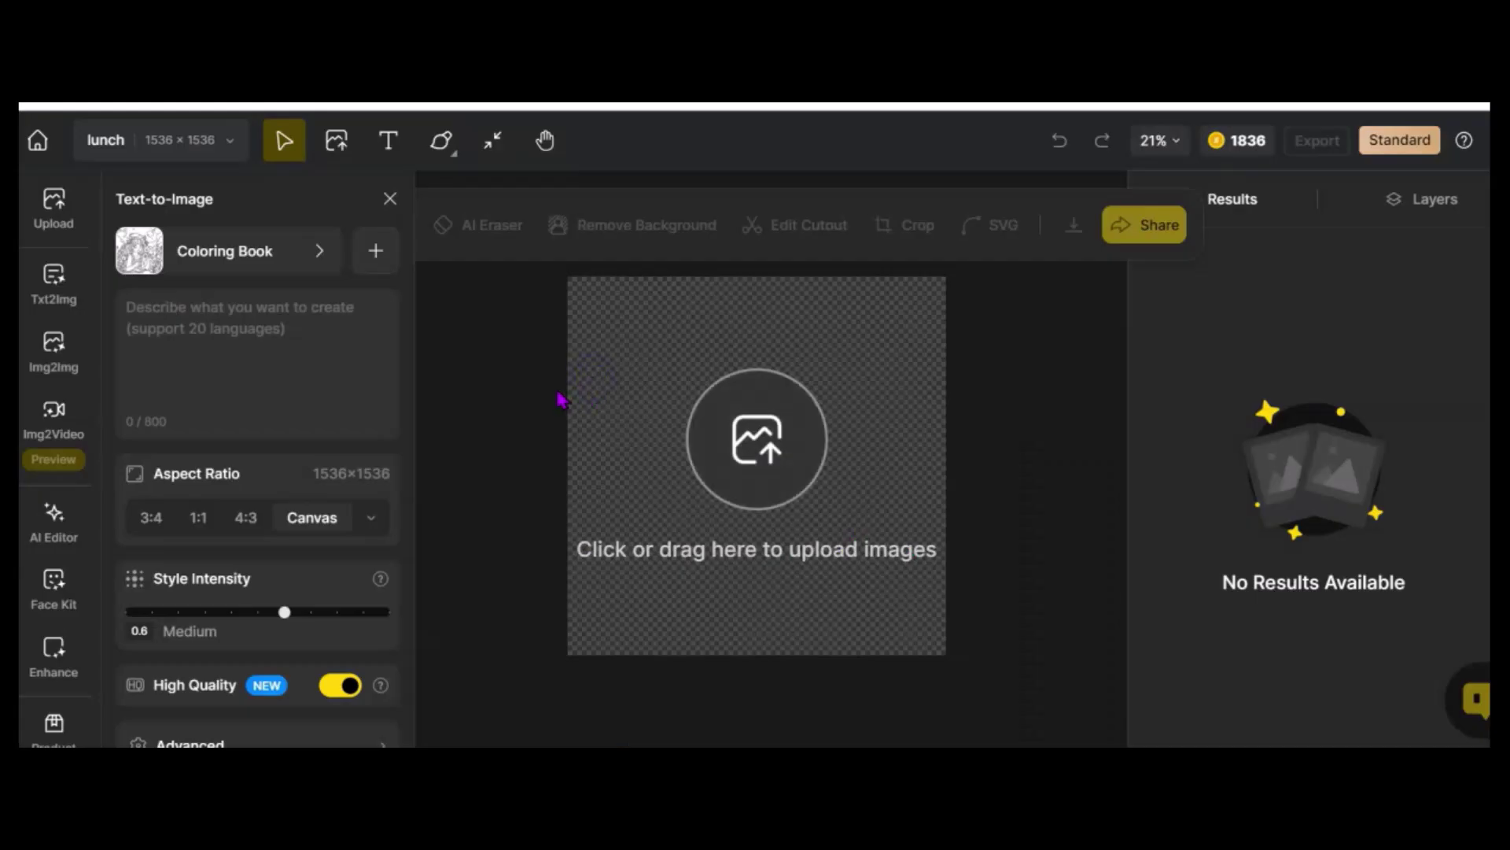
pyautogui.click(306, 324)
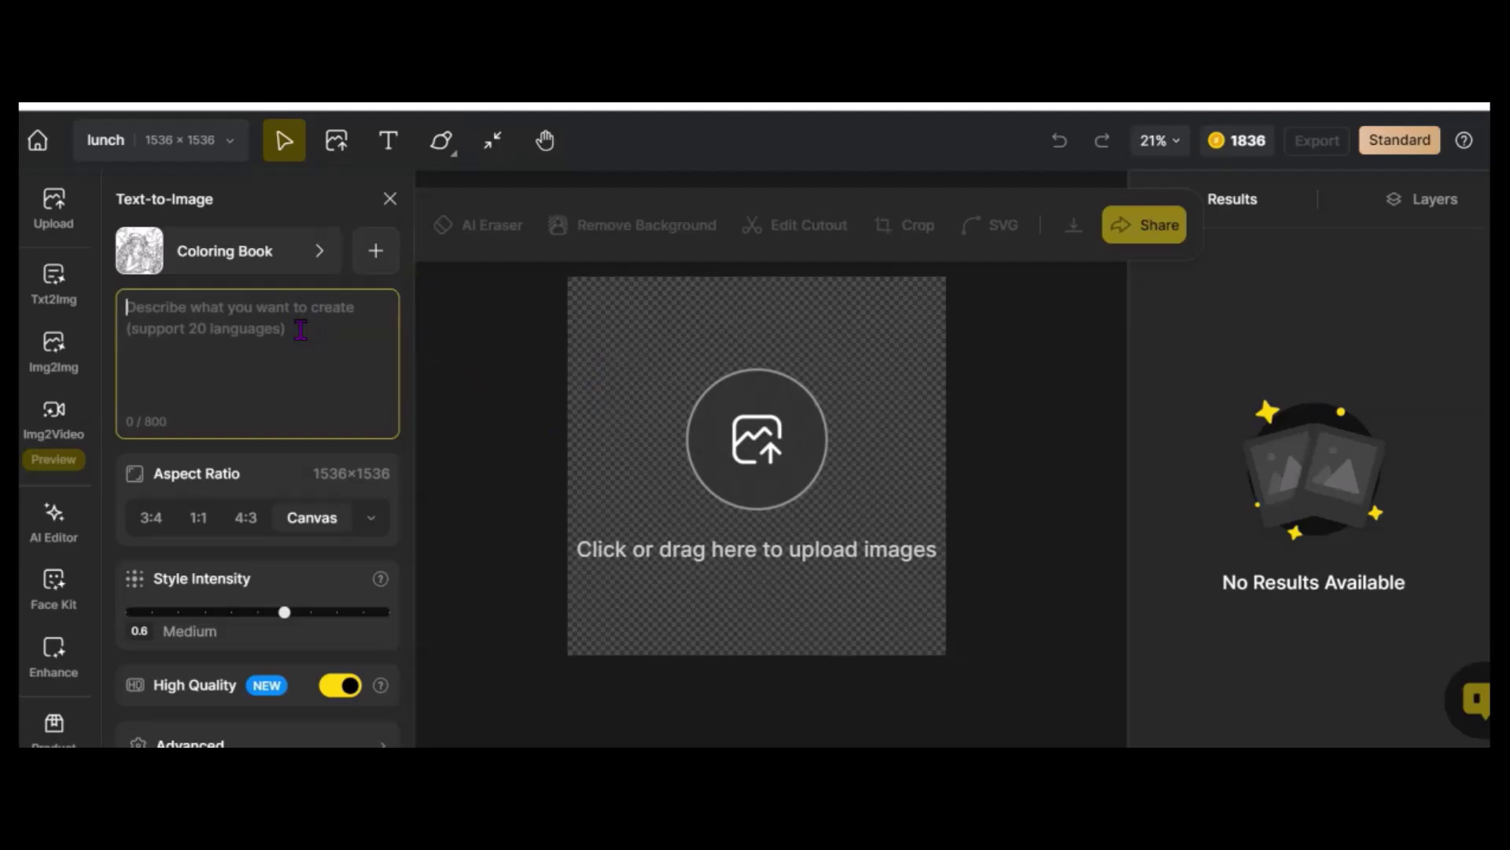
pyautogui.write('ha')
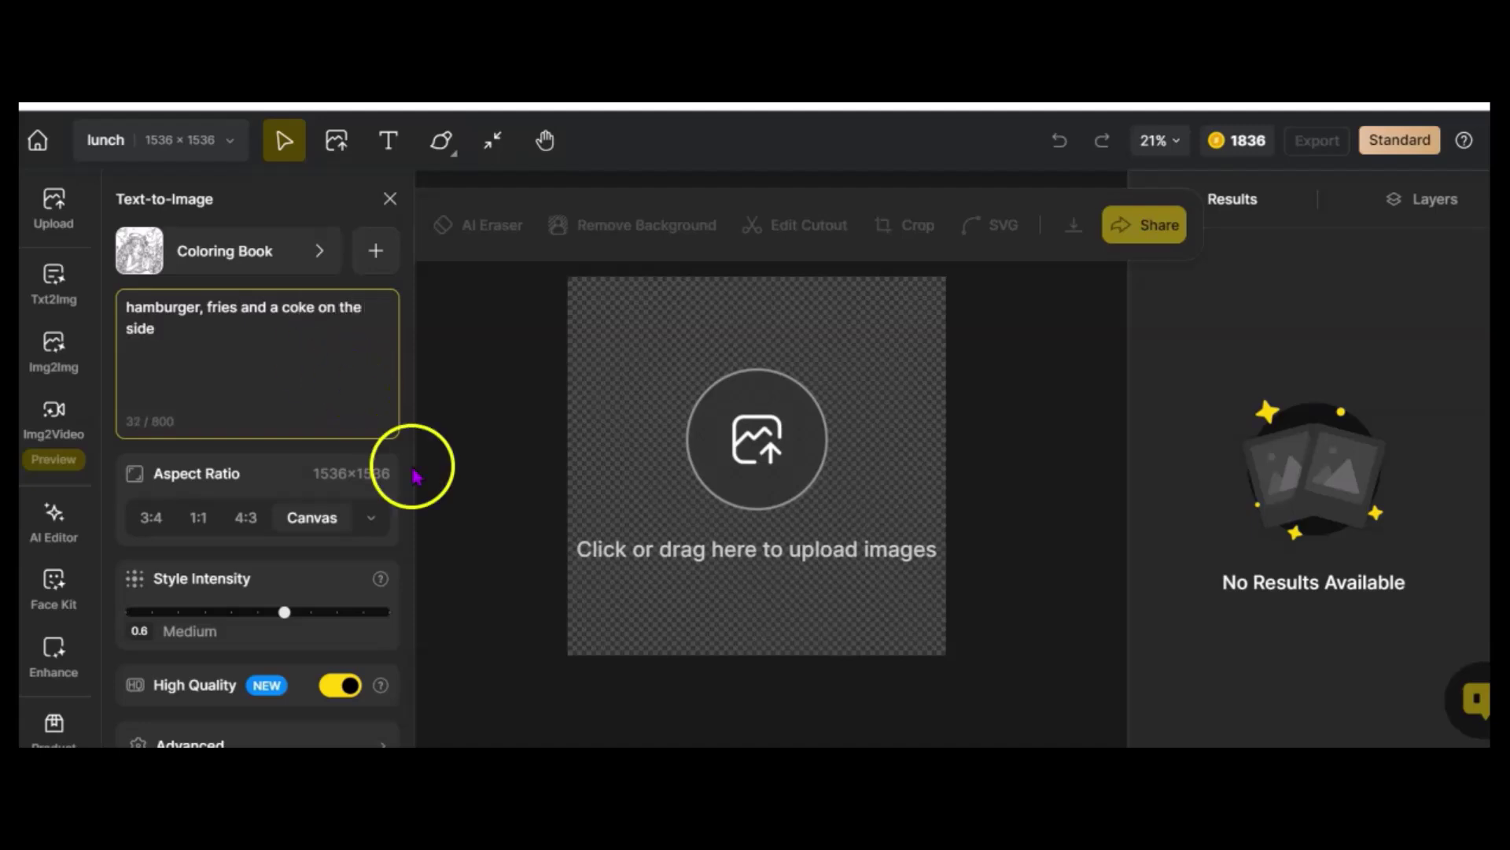
pyautogui.scroll(-1, 417, 510)
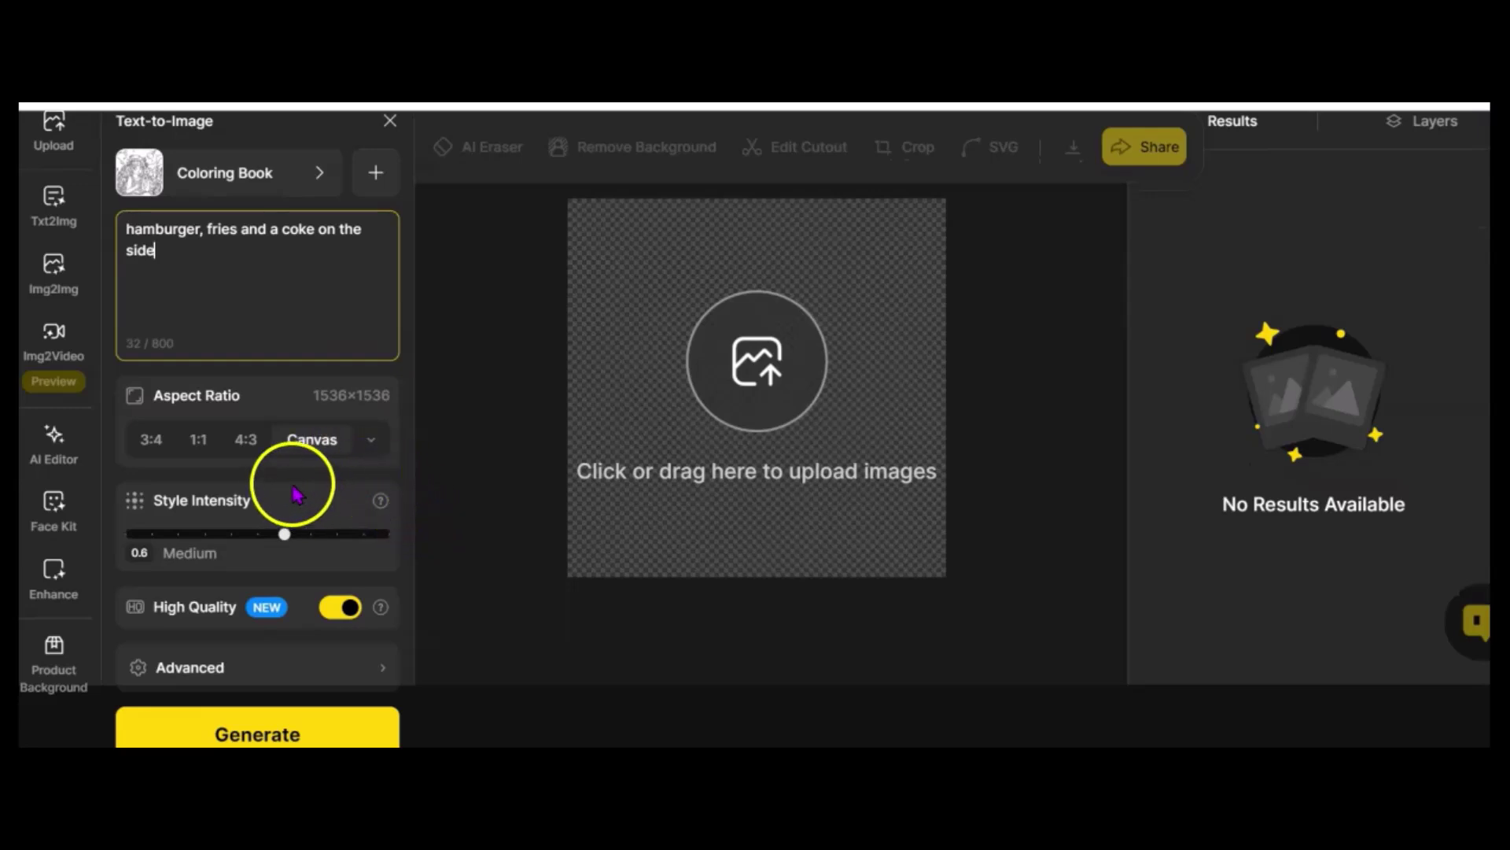
pyautogui.click(318, 732)
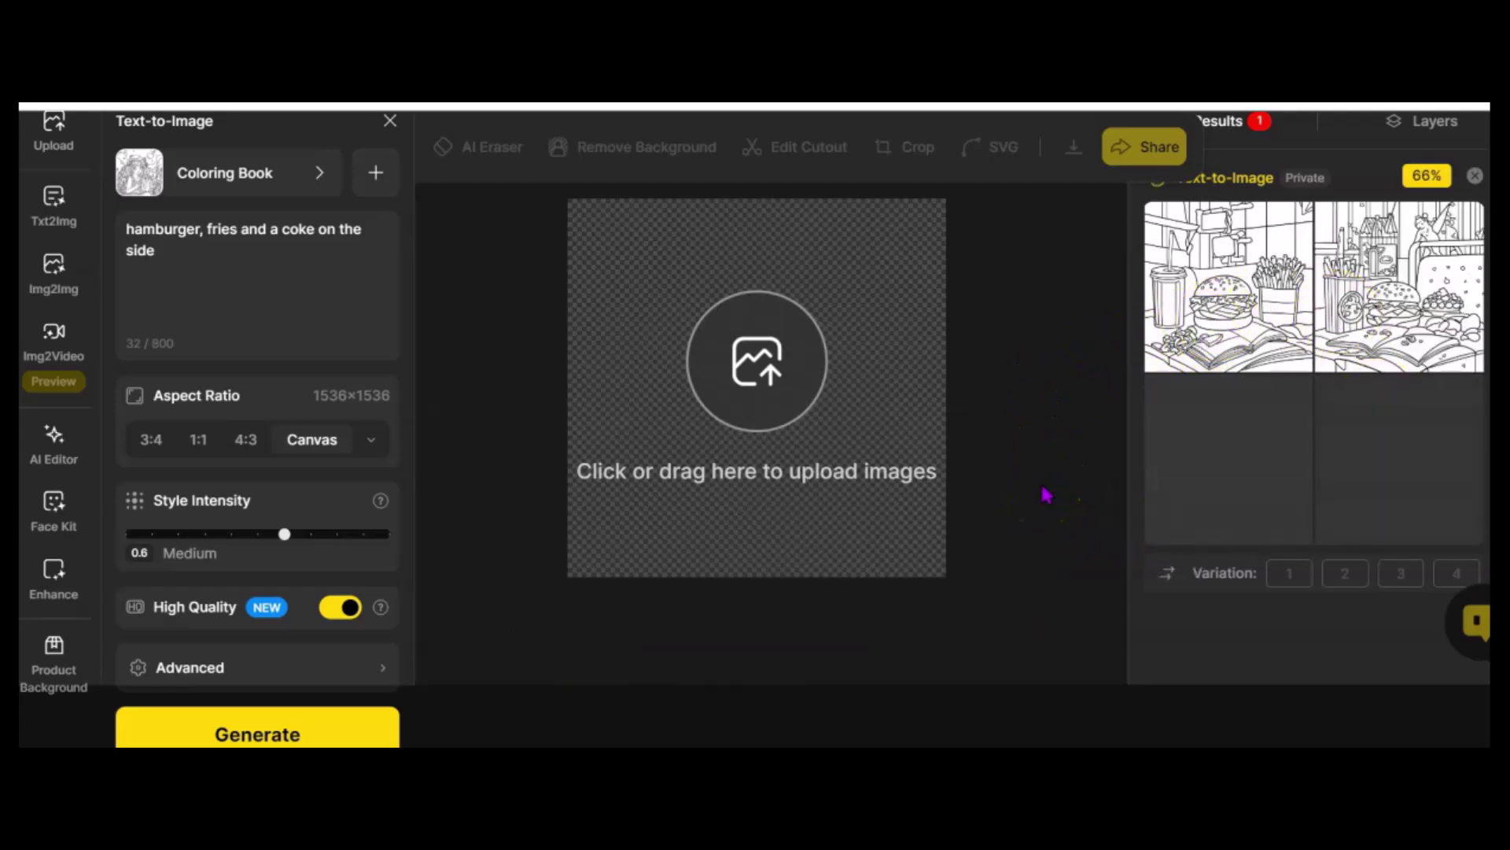
pyautogui.click(1187, 463)
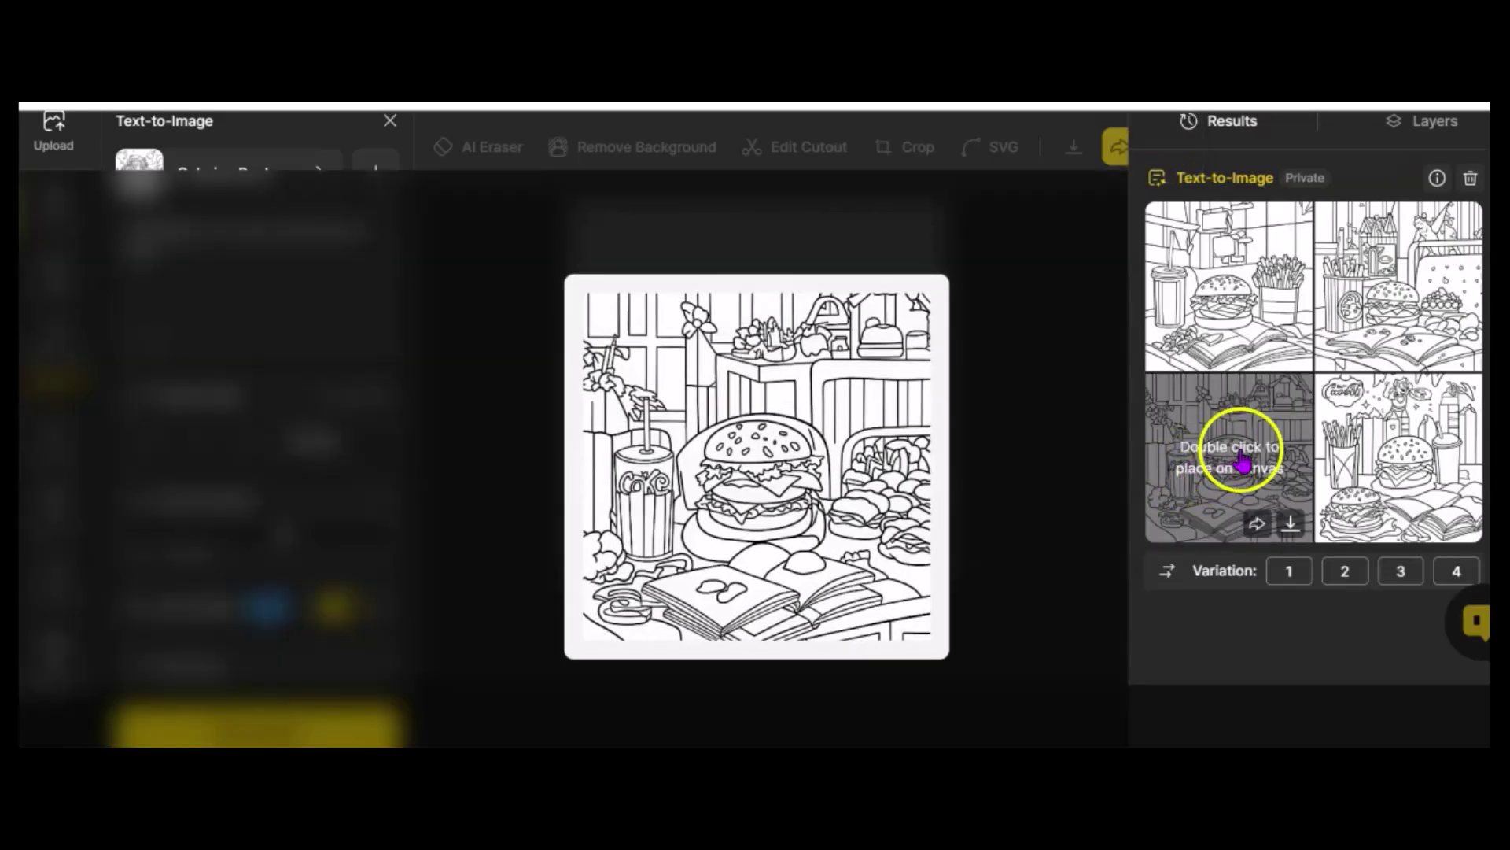
pyautogui.click(1374, 457)
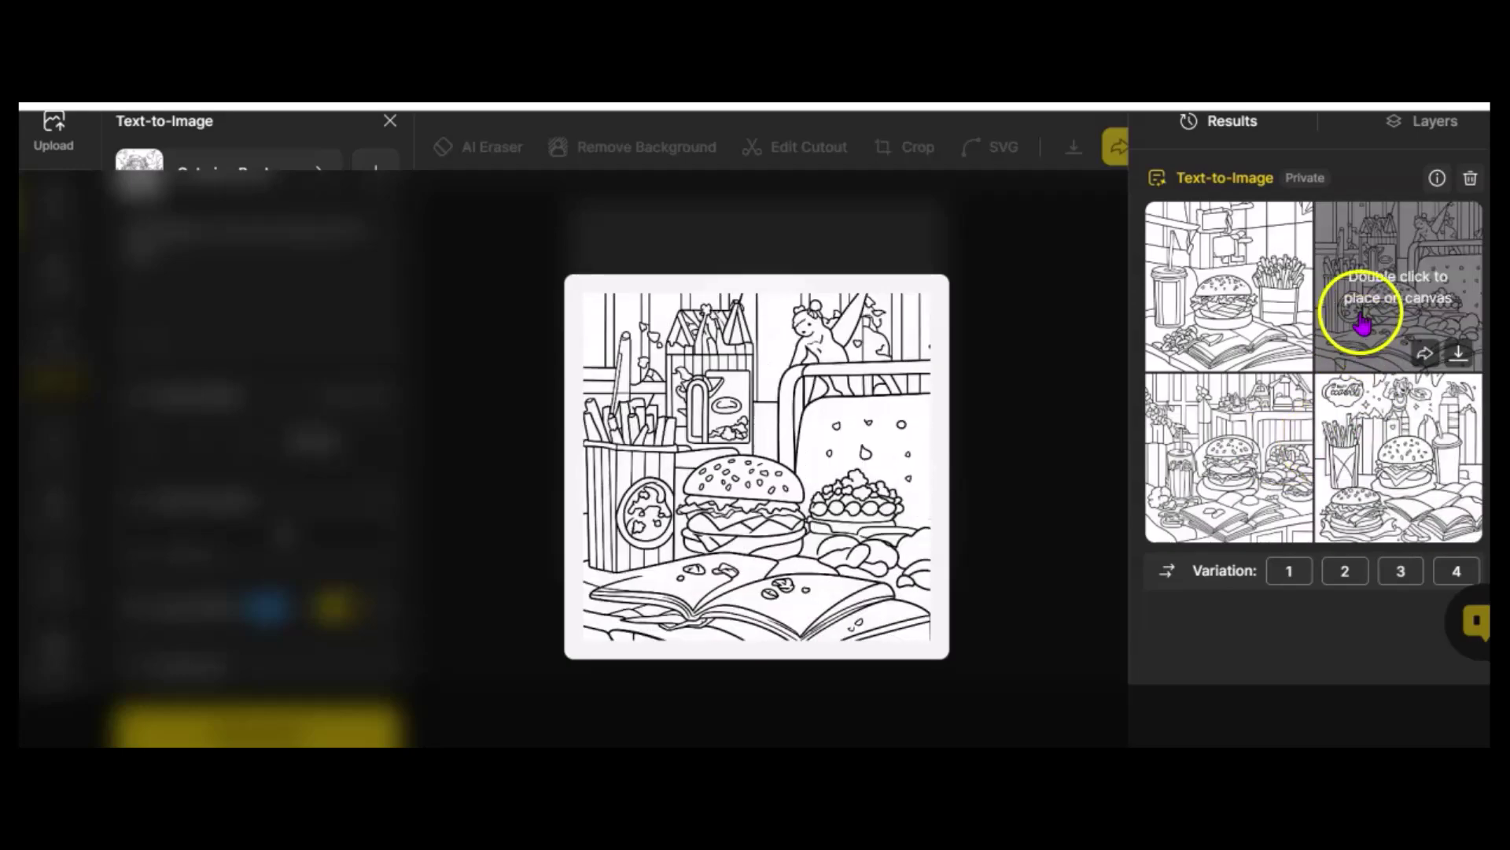
pyautogui.click(1364, 315)
pyautogui.click(1200, 297)
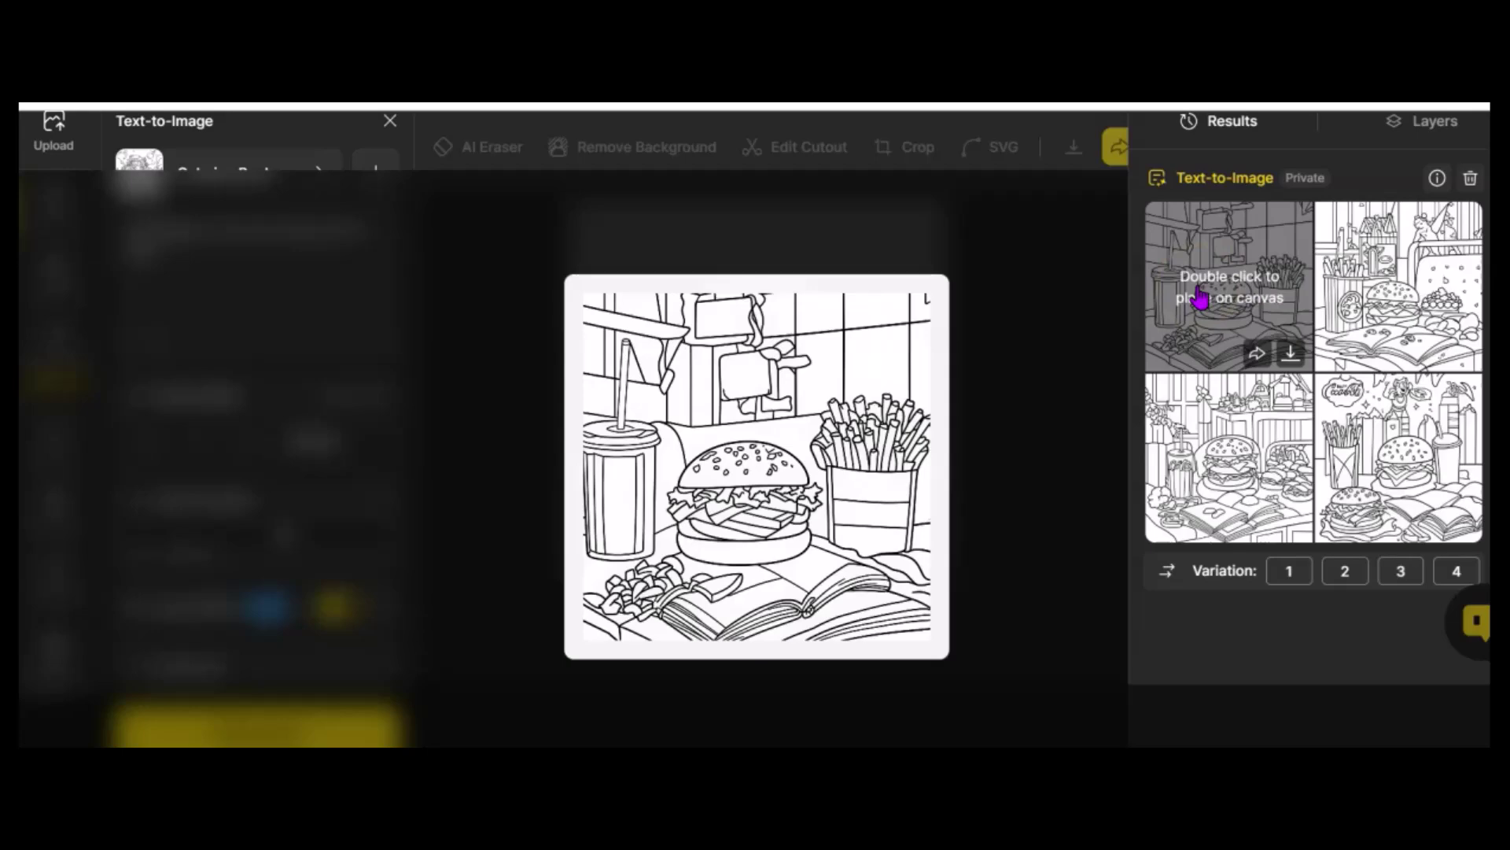
pyautogui.click(1220, 420)
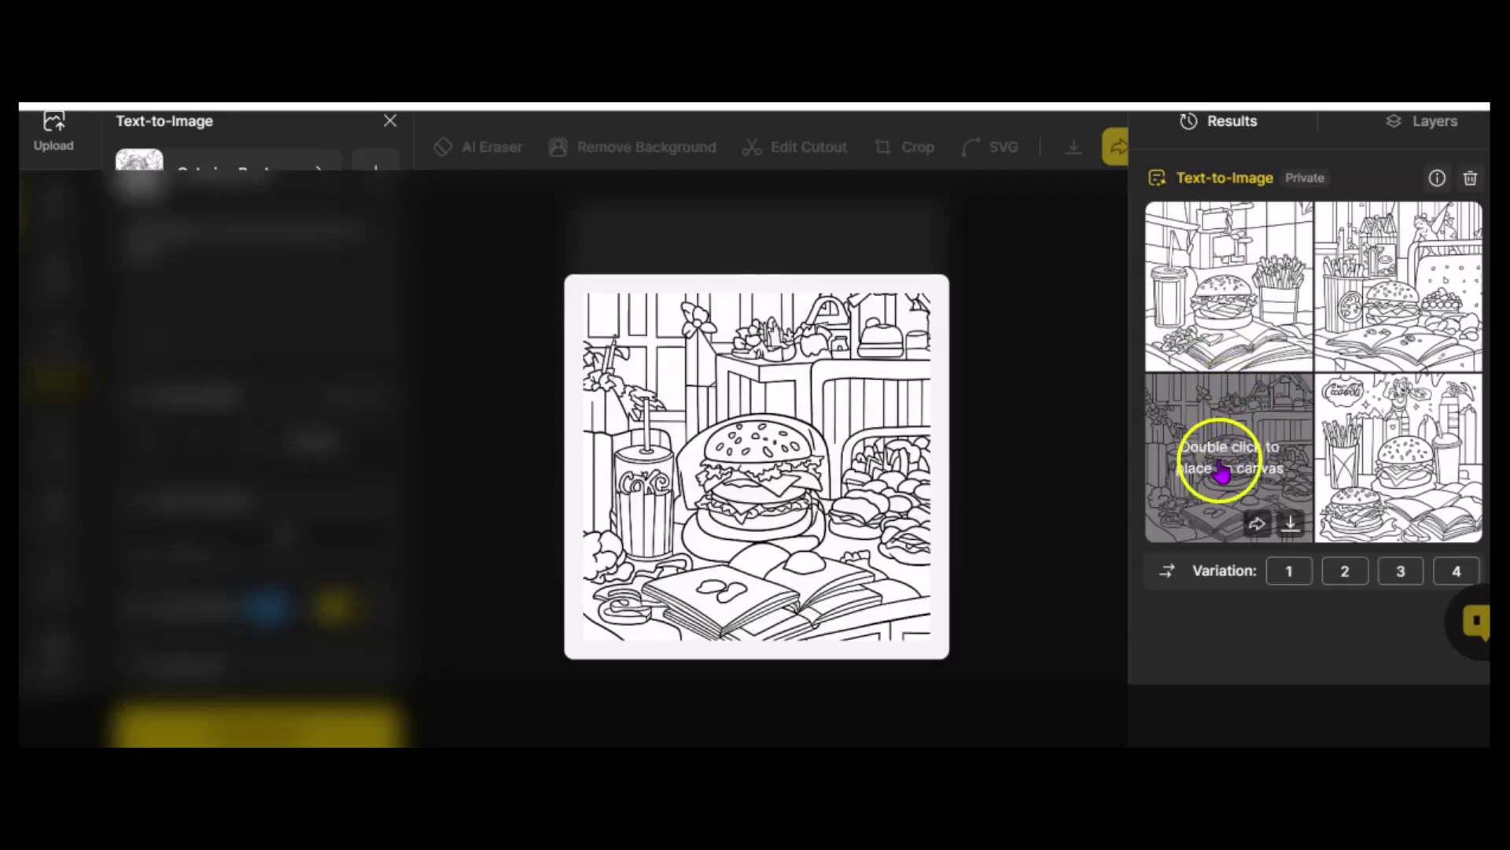
pyautogui.click(1229, 325)
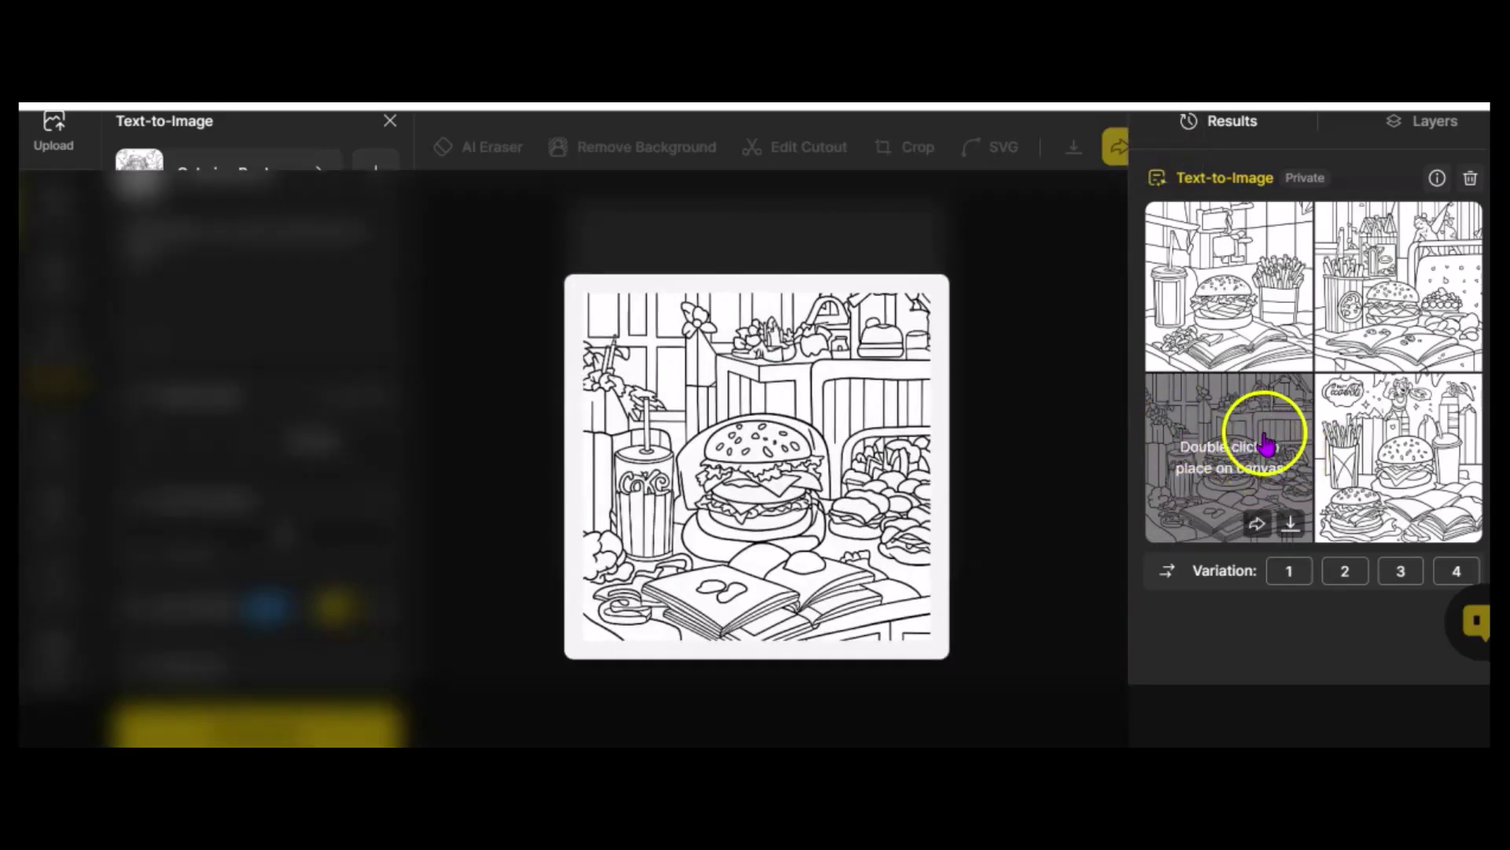
# Upload the purple watercolor wizard image file from the computer onto the canvas
pyautogui.moveTo(1416, 466)
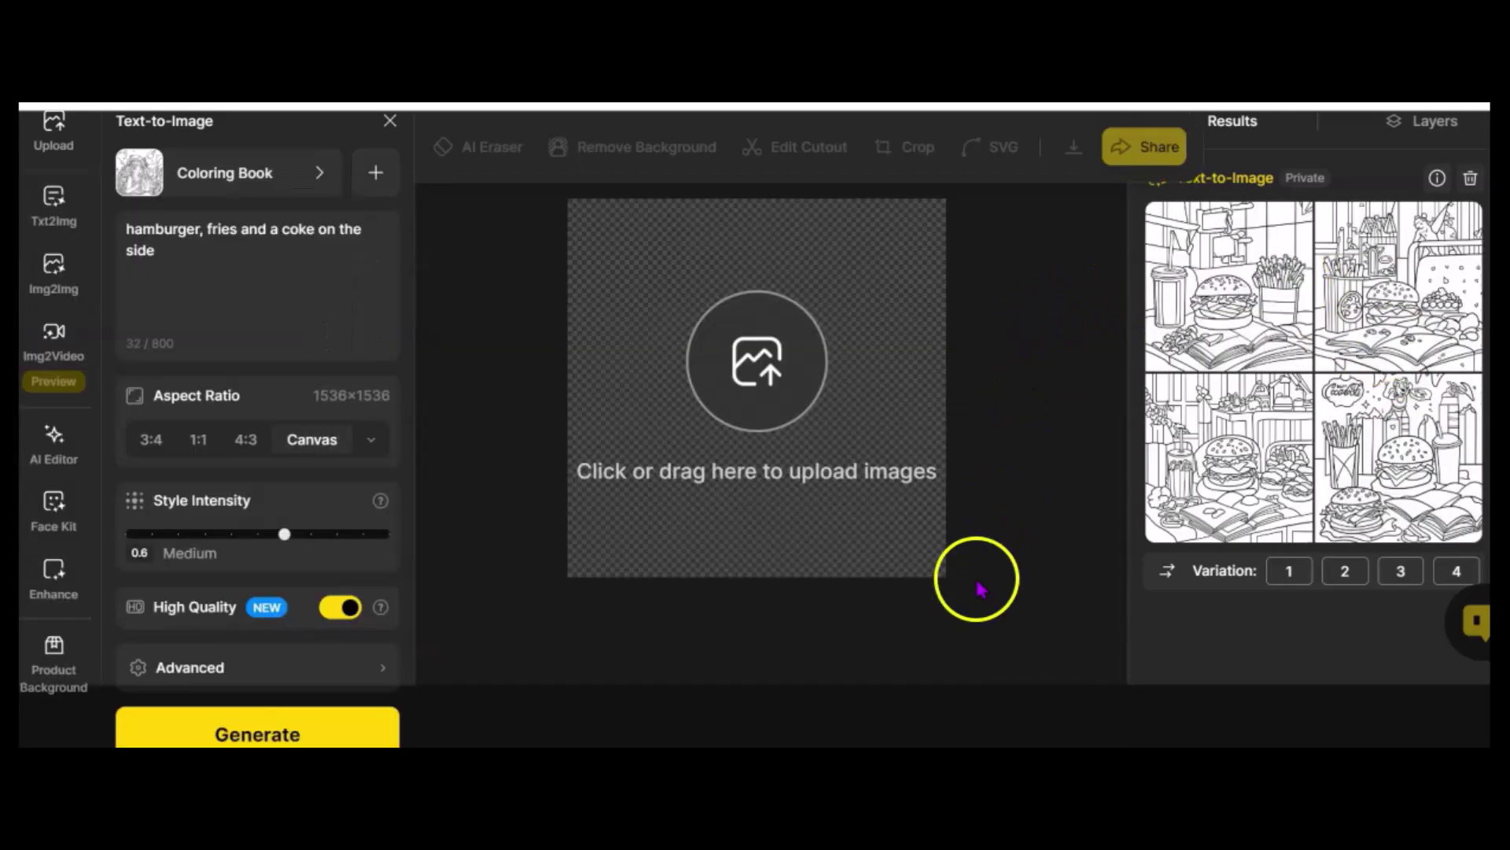
pyautogui.click(751, 371)
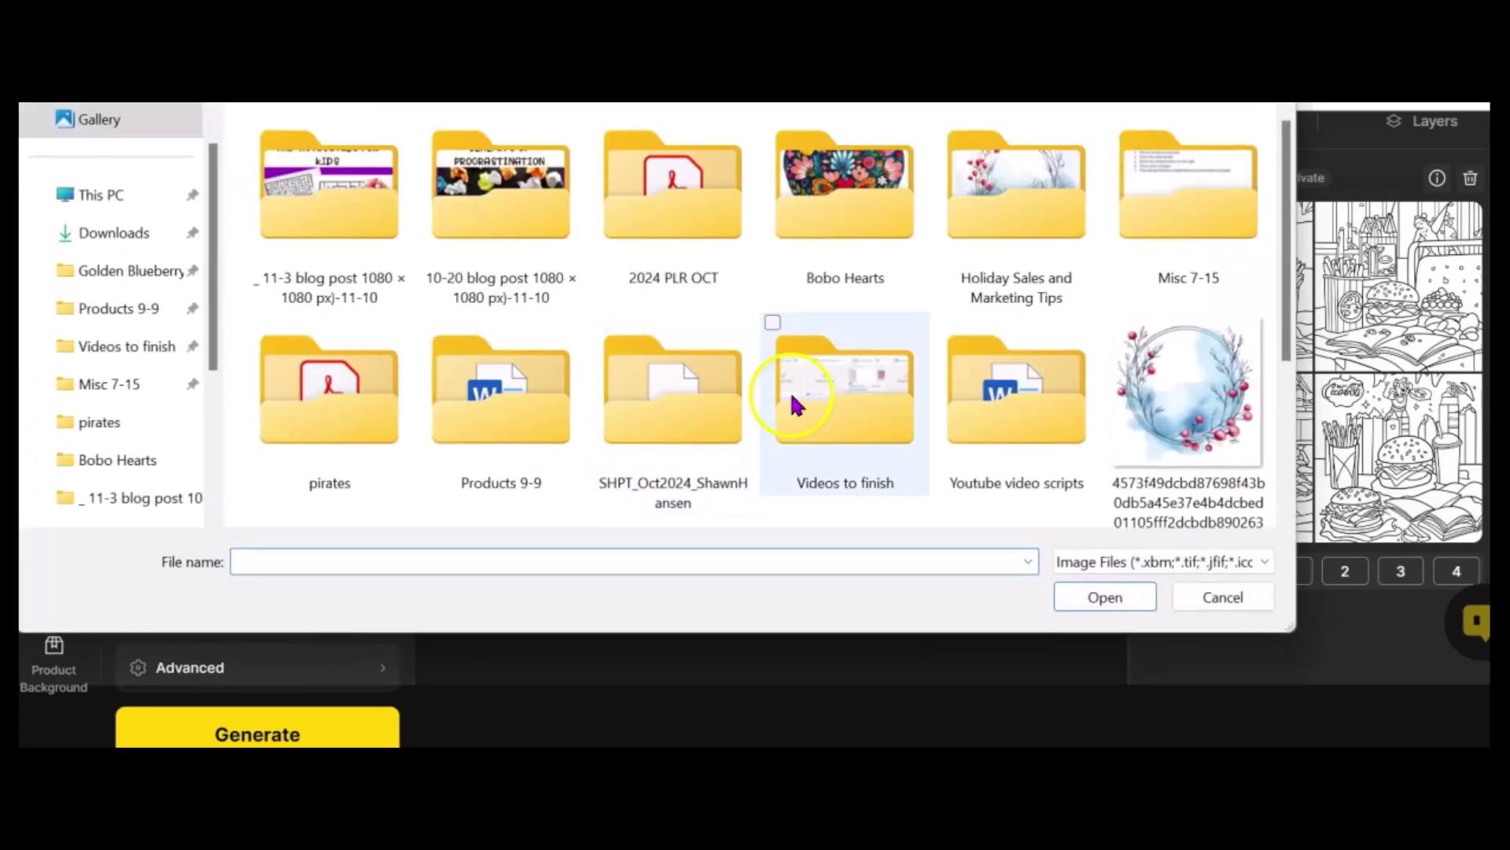
pyautogui.scroll(-3, 792, 403)
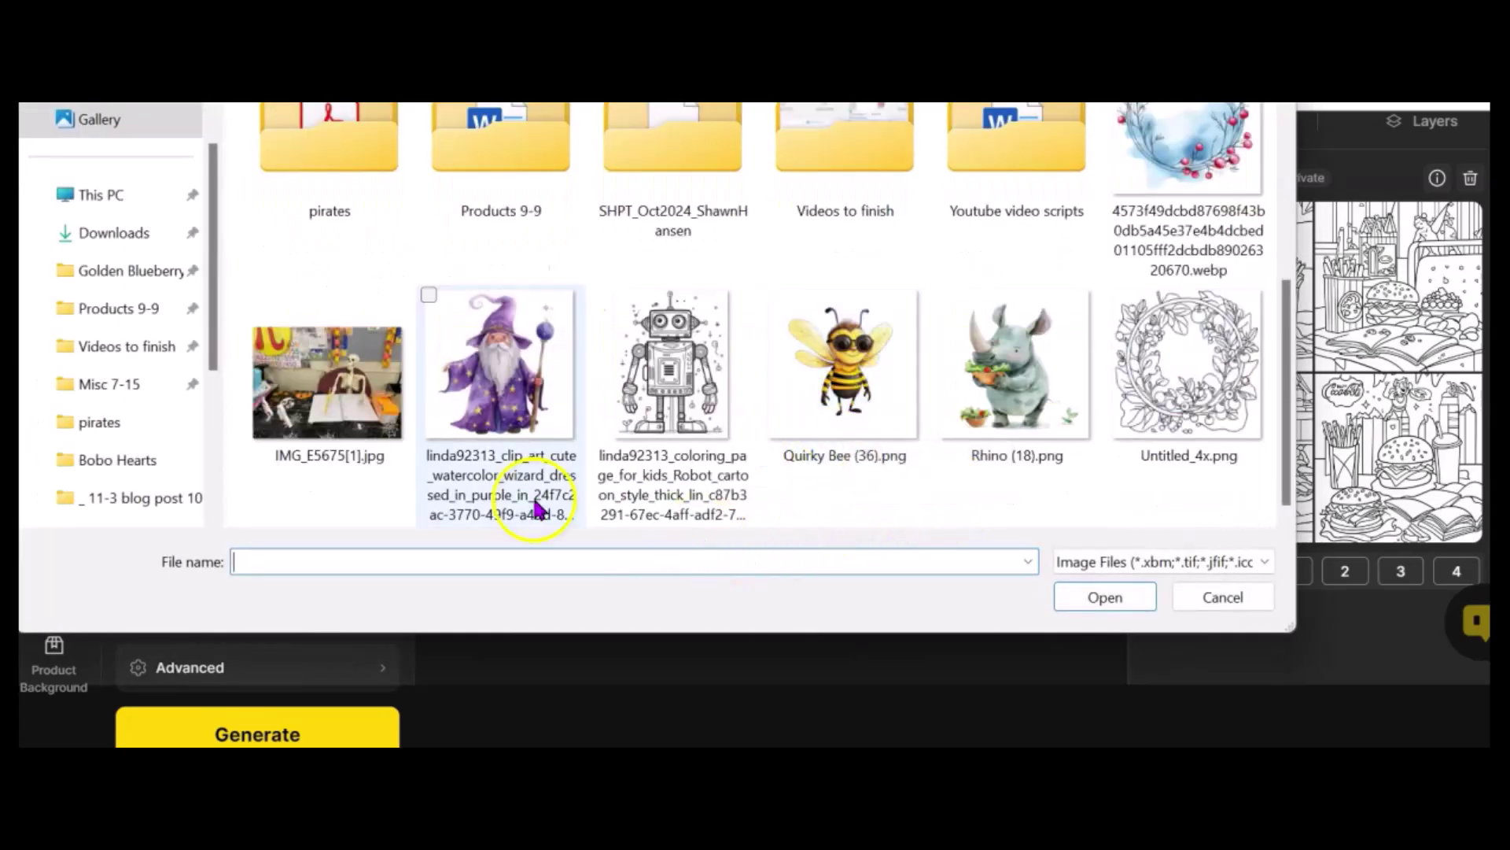
pyautogui.doubleClick(504, 394)
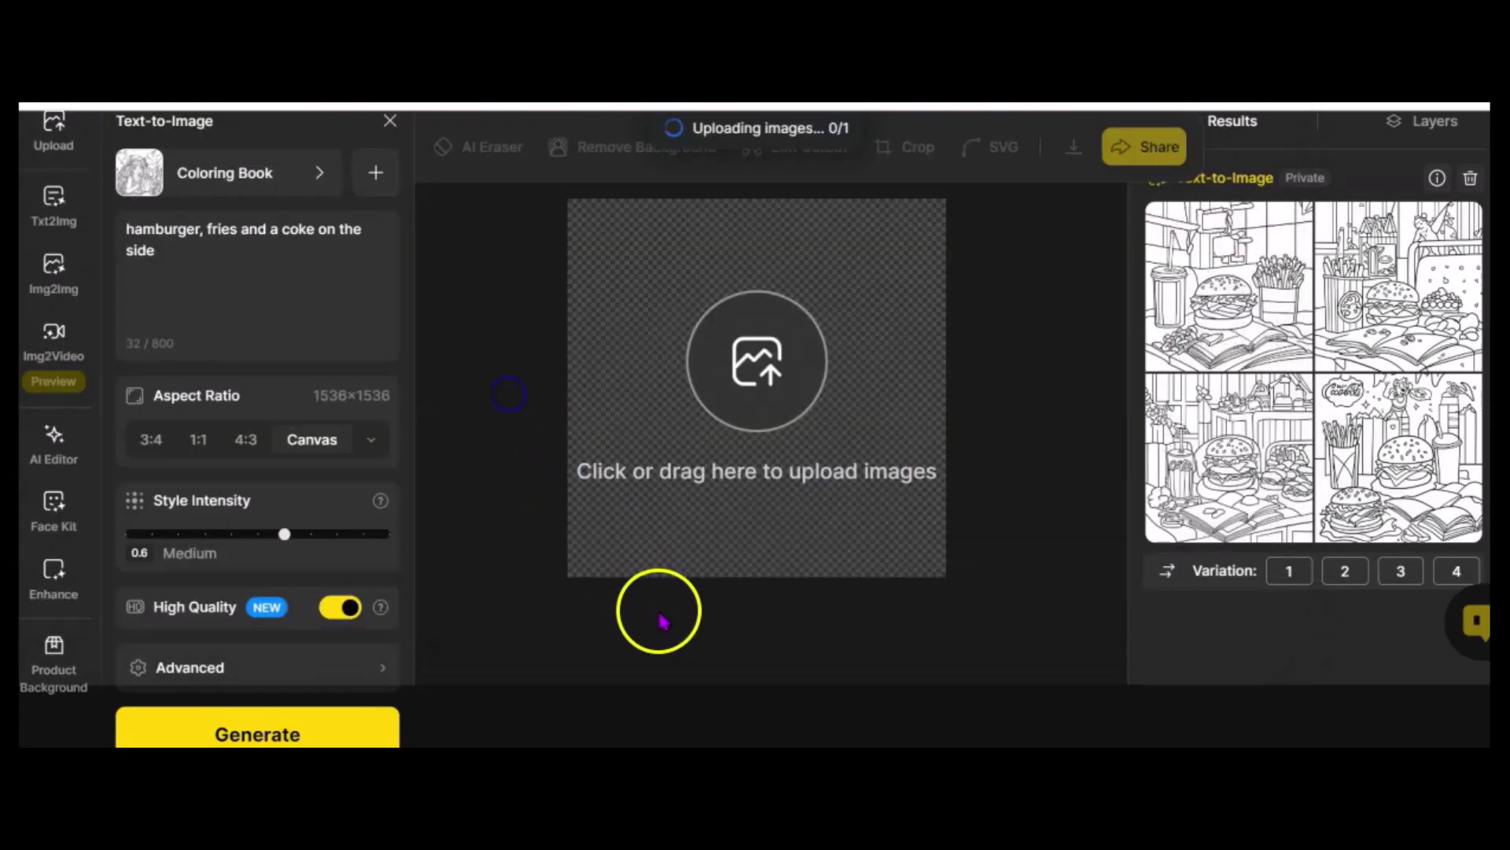
# Generate from the prompt 'wizard with line art, no color' at 0.4 Weak style intensity
pyautogui.moveTo(209, 289); pyautogui.dragTo(110, 240)
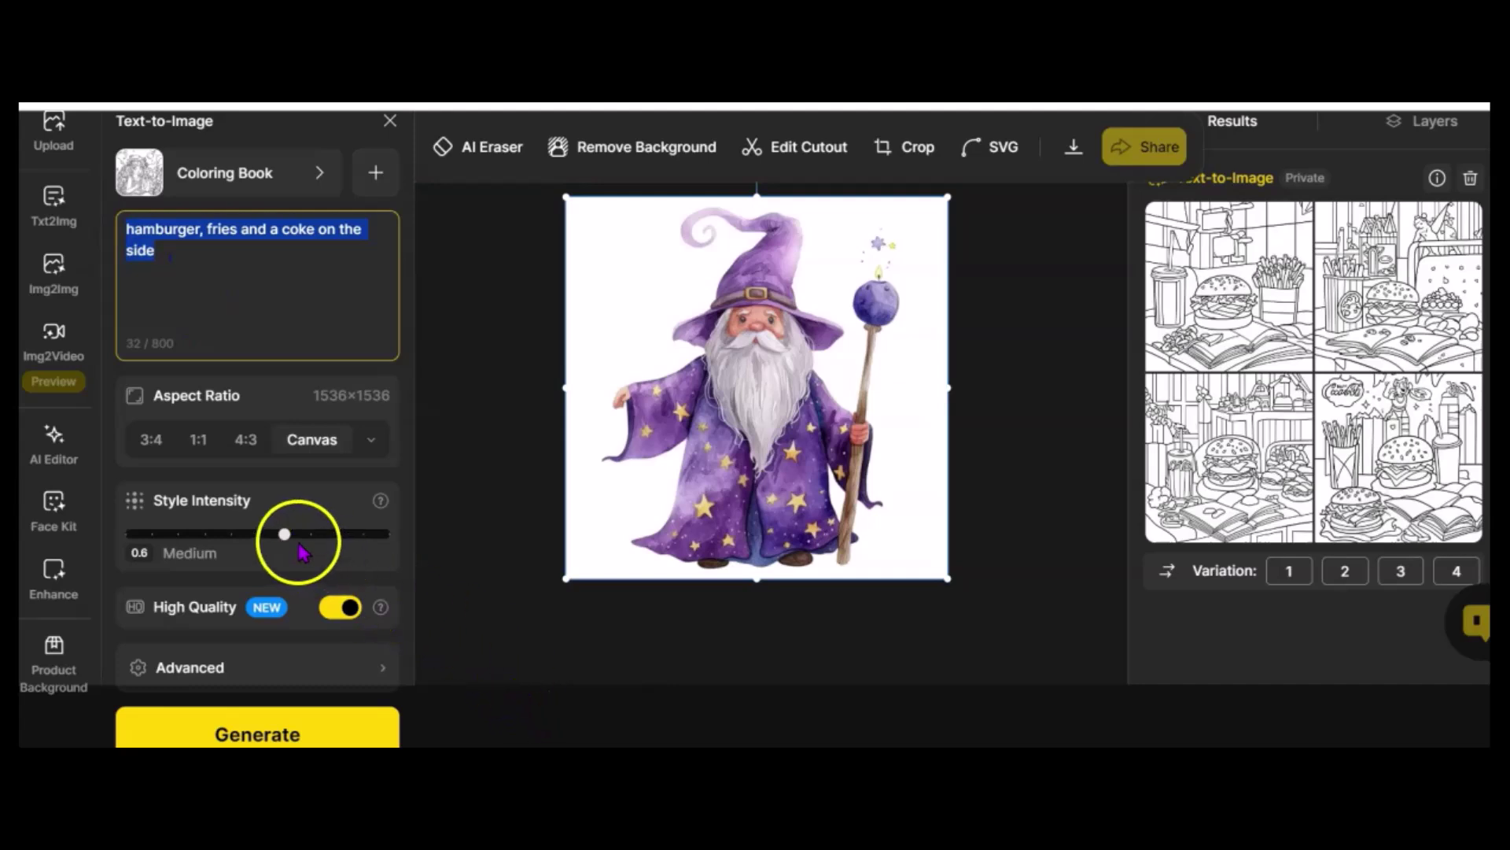
pyautogui.moveTo(285, 539); pyautogui.dragTo(246, 543)
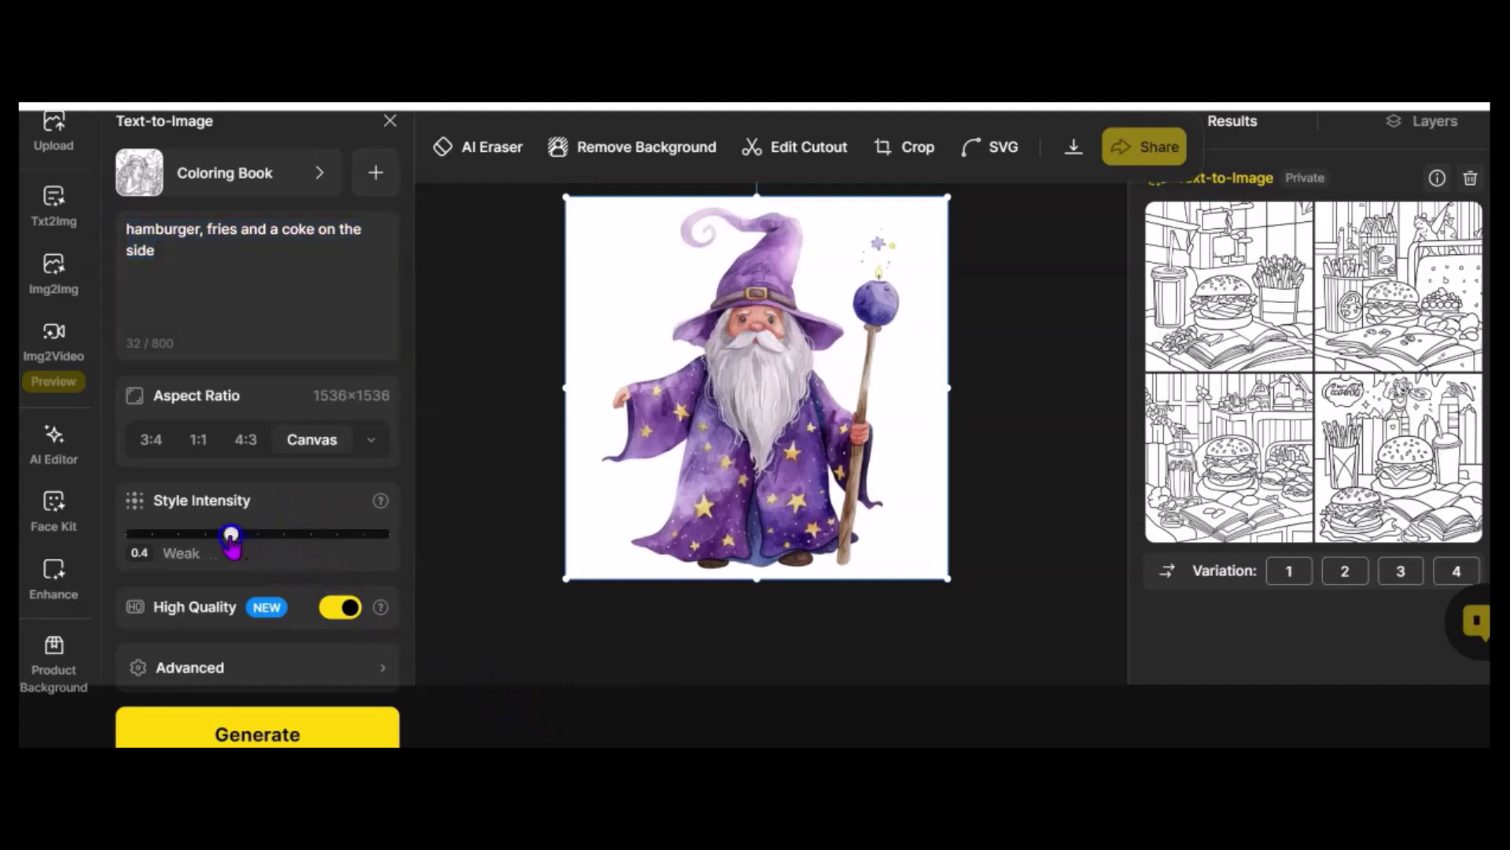
pyautogui.tripleClick(202, 260)
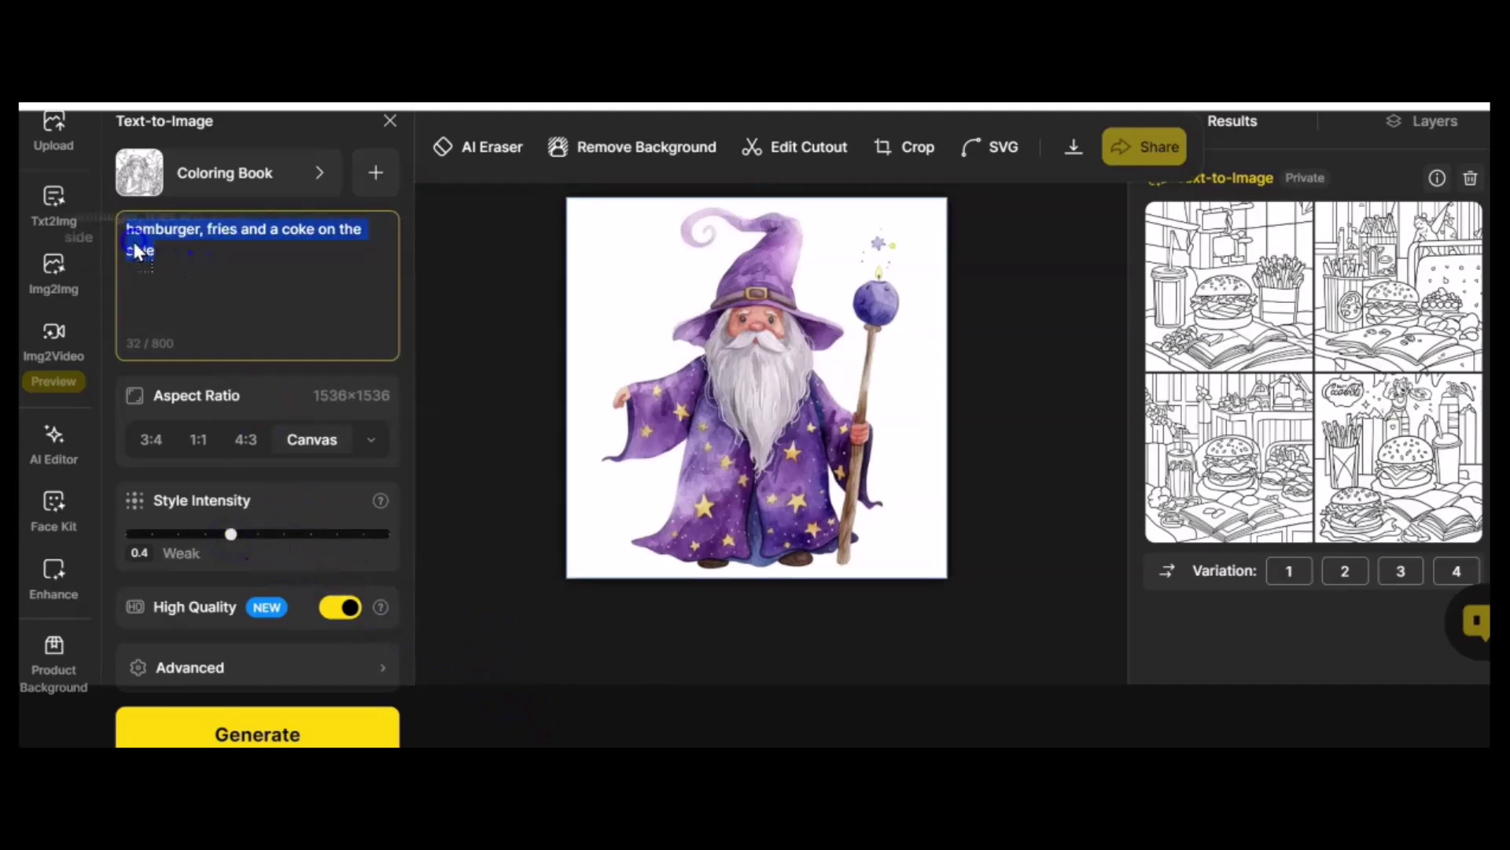
pyautogui.press('BackSpace')
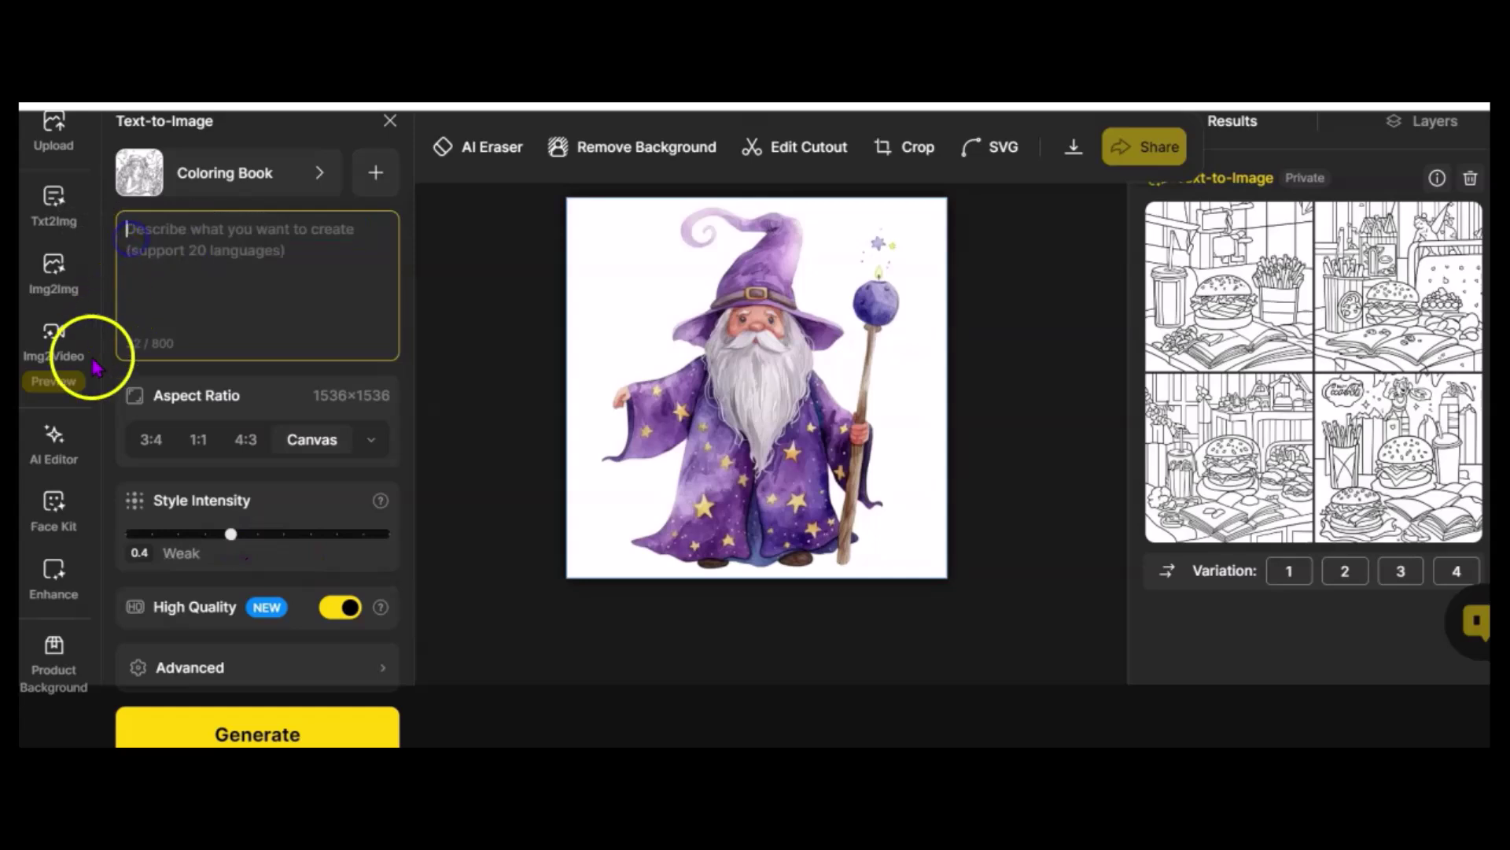
pyautogui.click(142, 254)
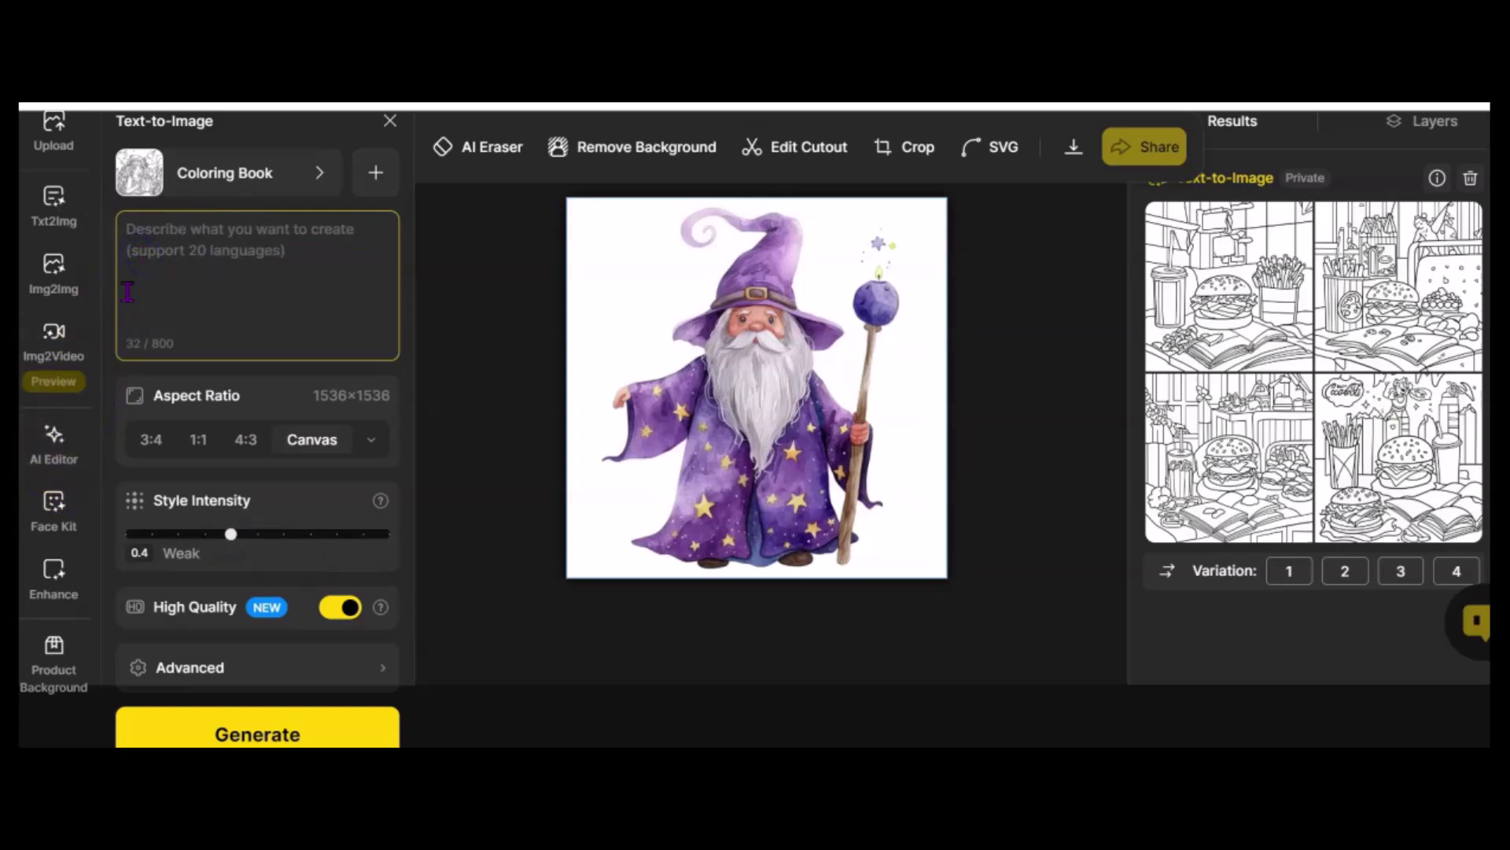
pyautogui.write('wizar')
pyautogui.press('BackSpace')
pyautogui.write('ard with line art, no color')
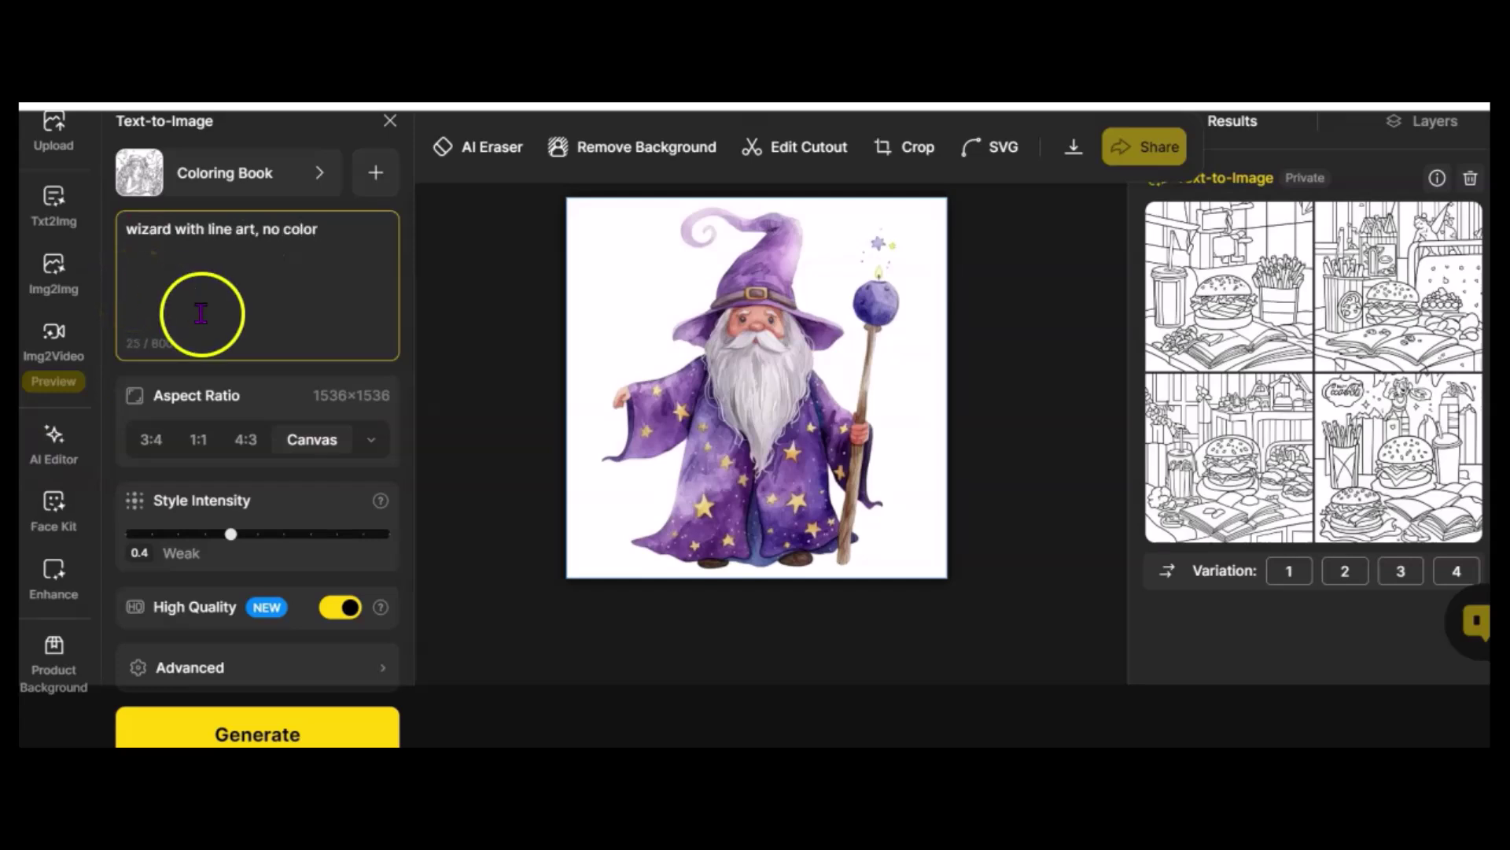
pyautogui.click(354, 720)
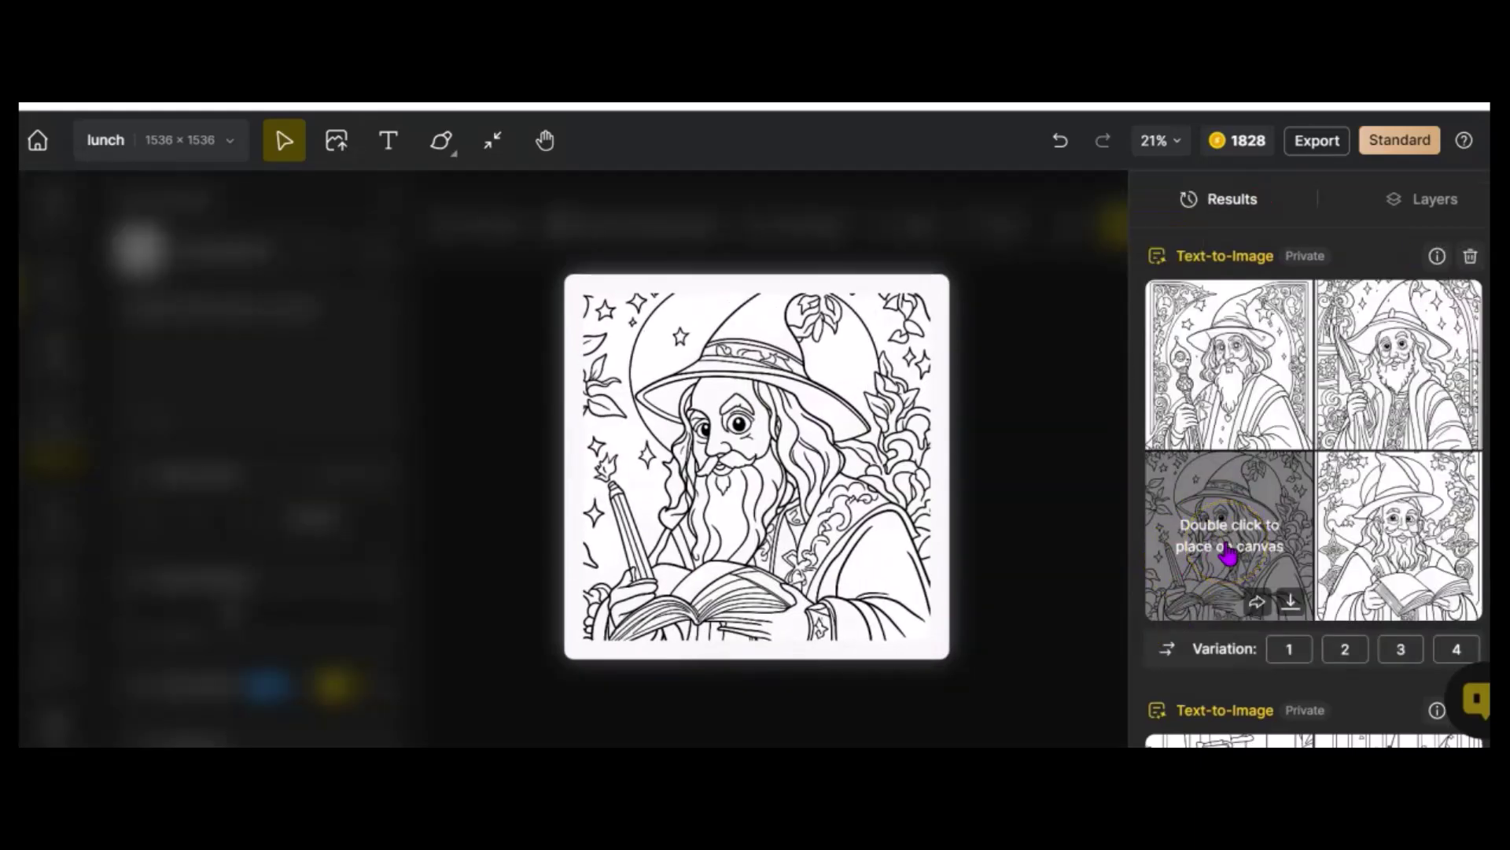
# Preview the first, top-right and book-reading wizard line-art results
pyautogui.click(1214, 432)
pyautogui.click(1373, 393)
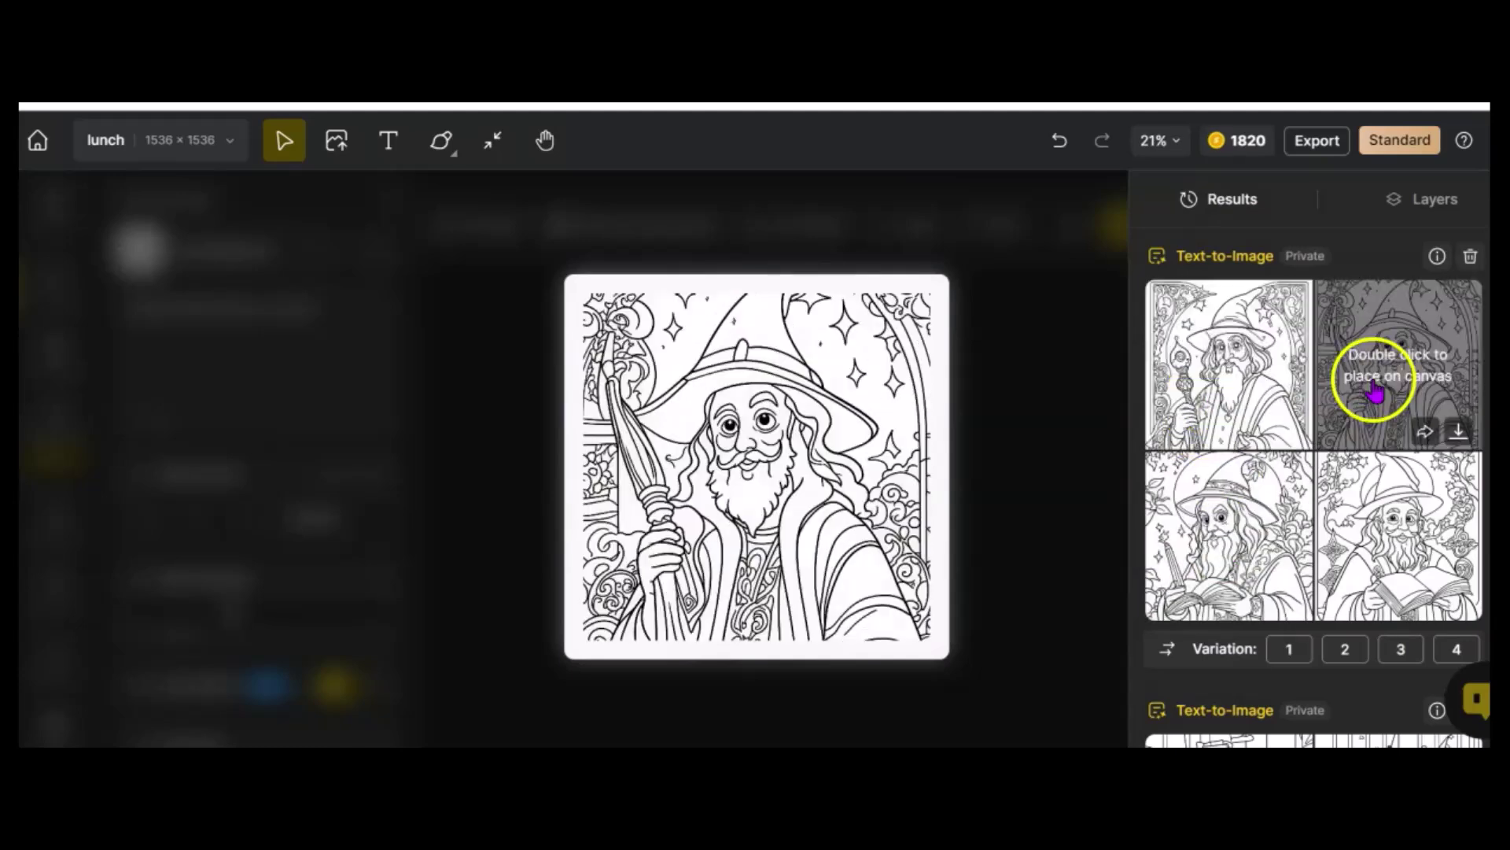
pyautogui.click(1347, 511)
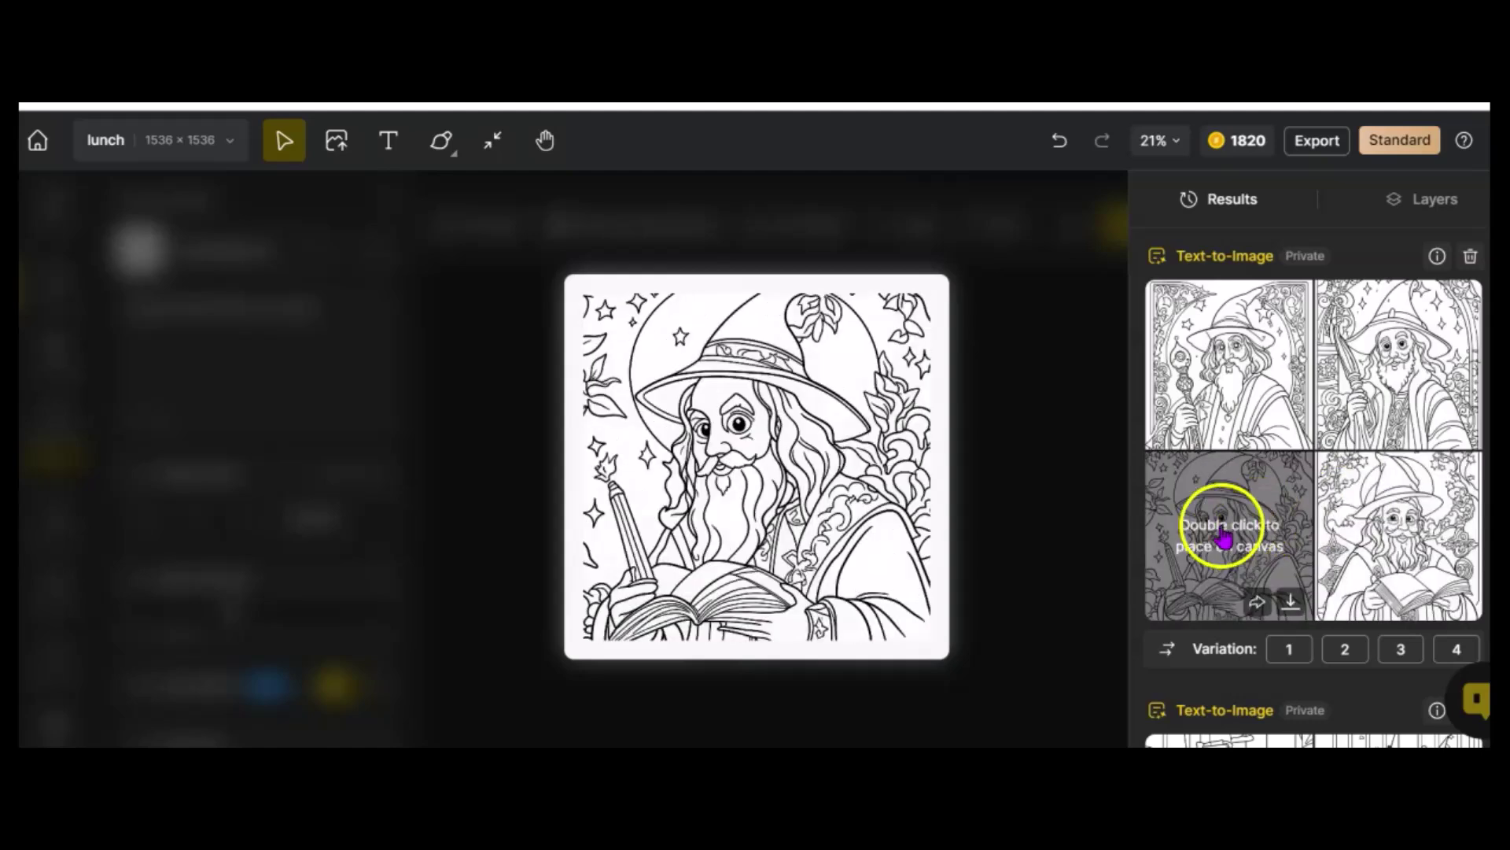
# Generate a fresh batch of four line-art wizard pages at 0.6 Medium intensity
pyautogui.scroll(2, 1062, 445)
pyautogui.scroll(-2, 472, 462)
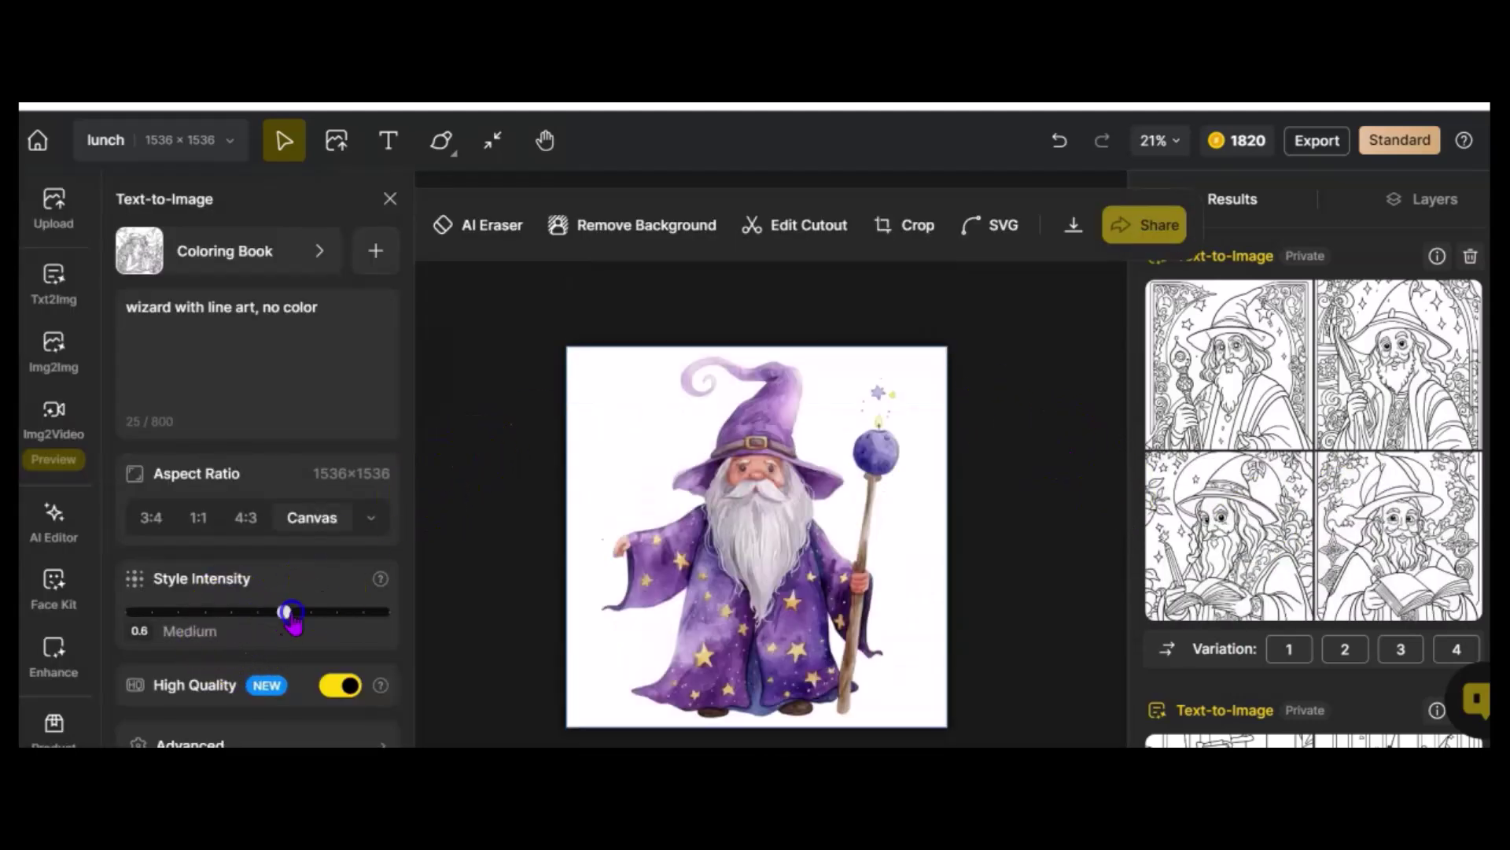
pyautogui.scroll(-2, 472, 529)
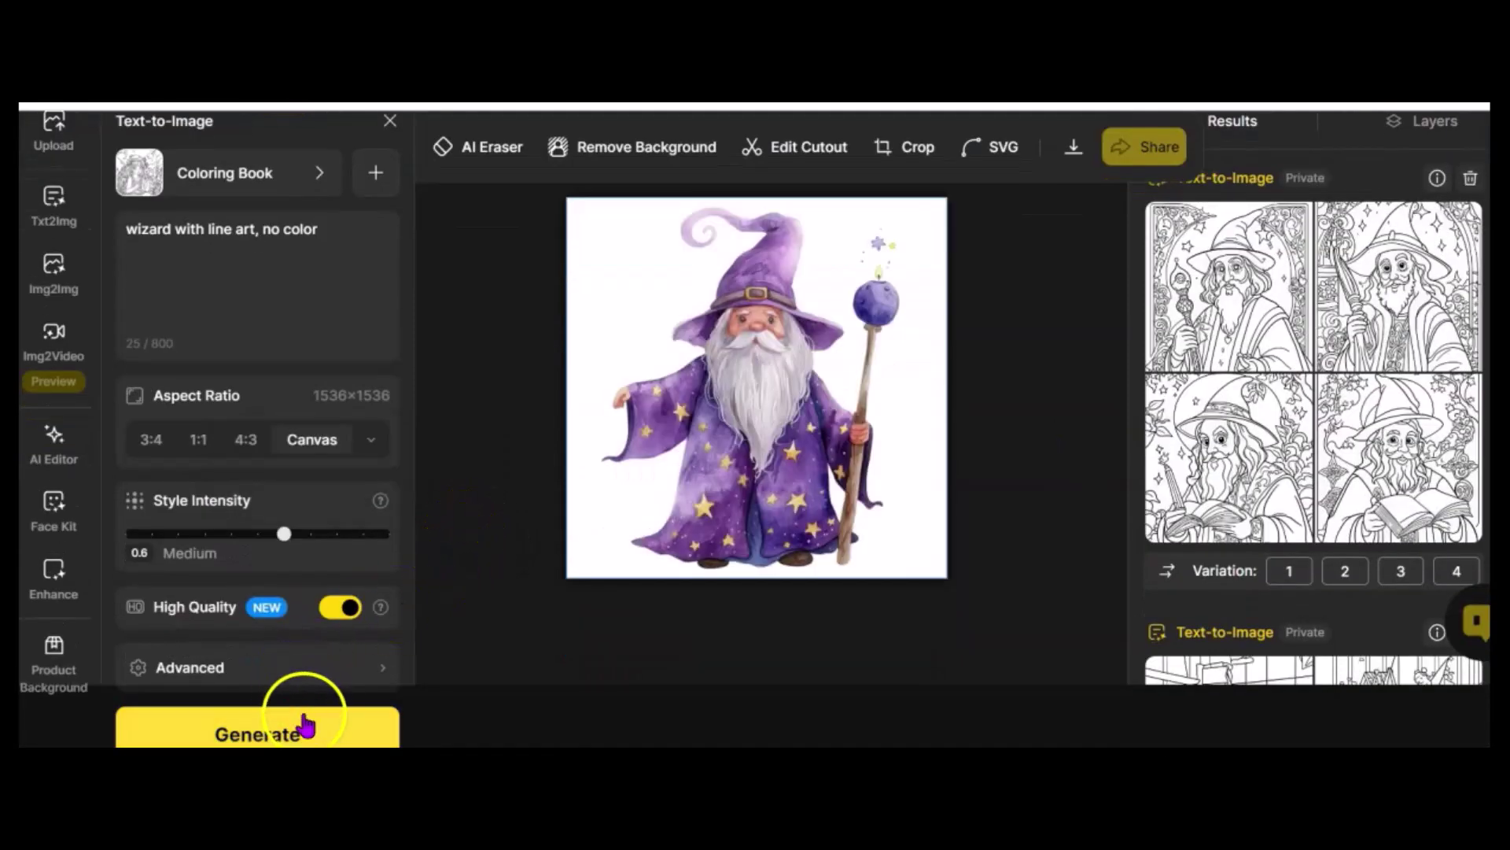
pyautogui.click(305, 726)
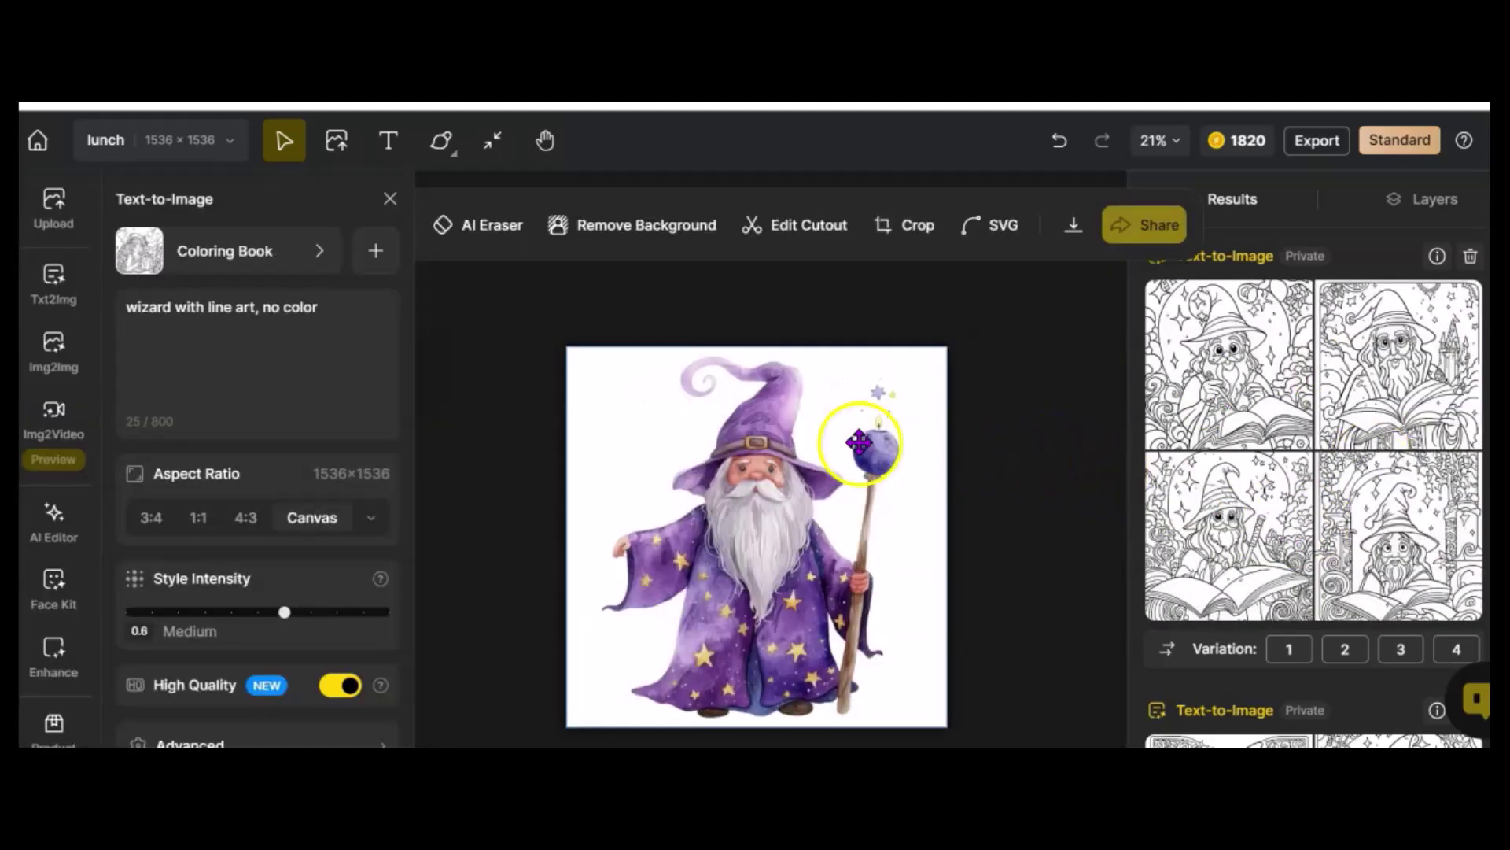
# Run Img2Img Coloring Book on the wizard: intensity 0.6, structure 0.4, color match off
pyautogui.moveTo(80, 367)
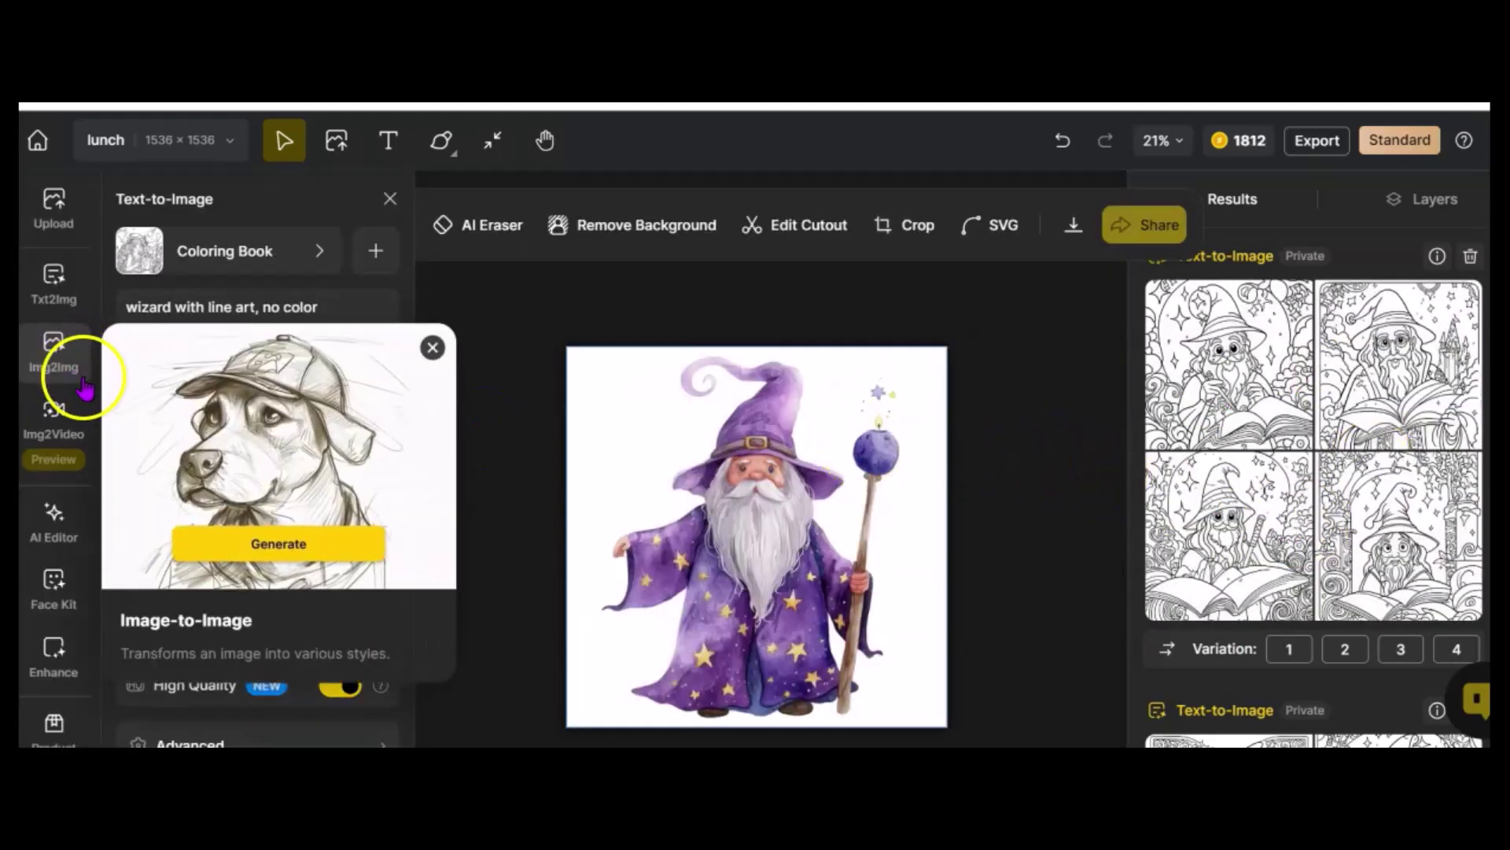
pyautogui.click(52, 338)
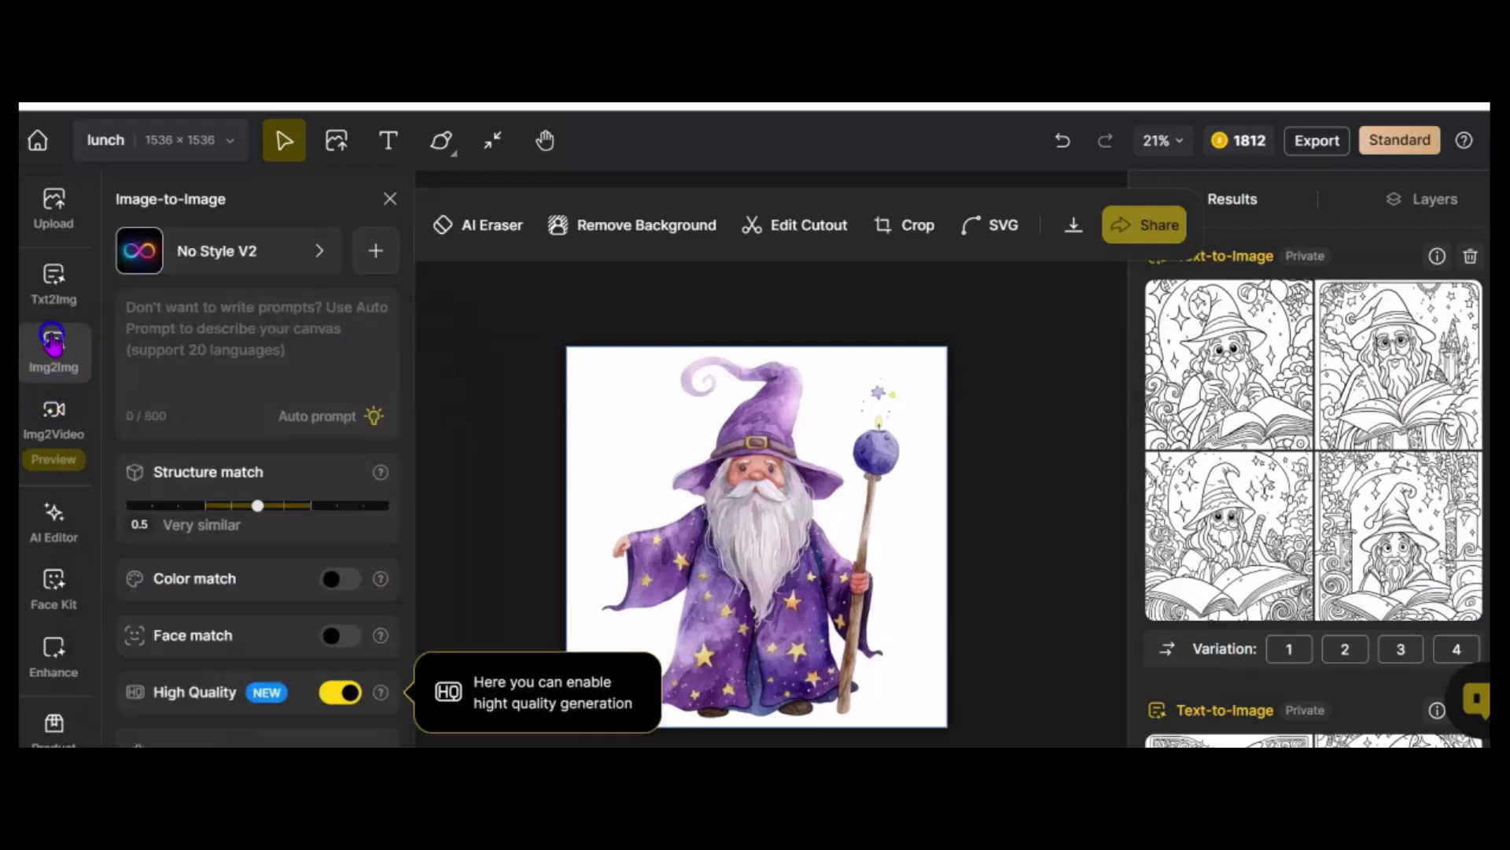
pyautogui.click(319, 250)
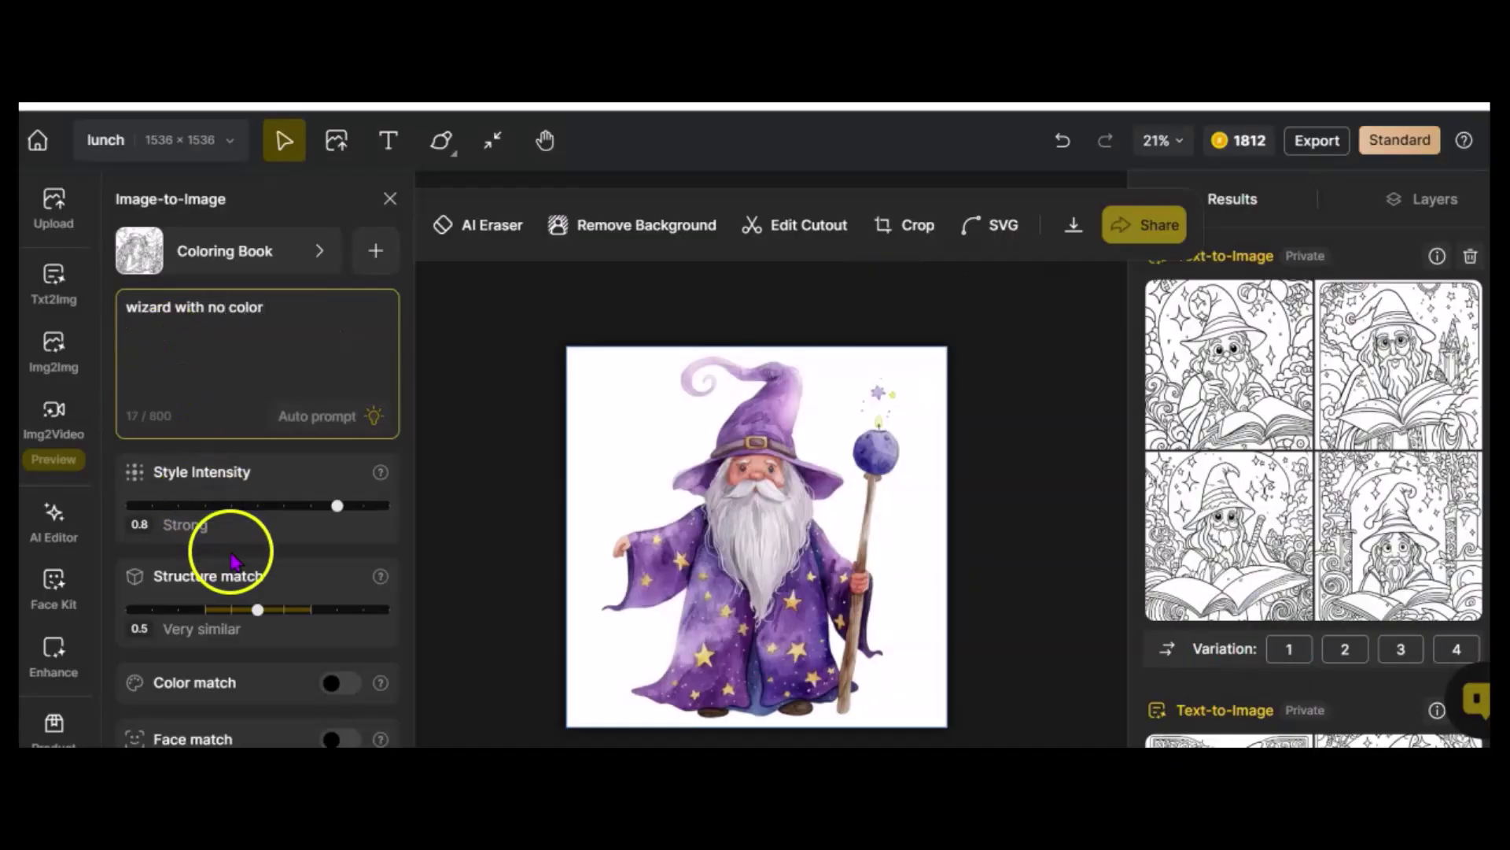
pyautogui.scroll(-2, 303, 617)
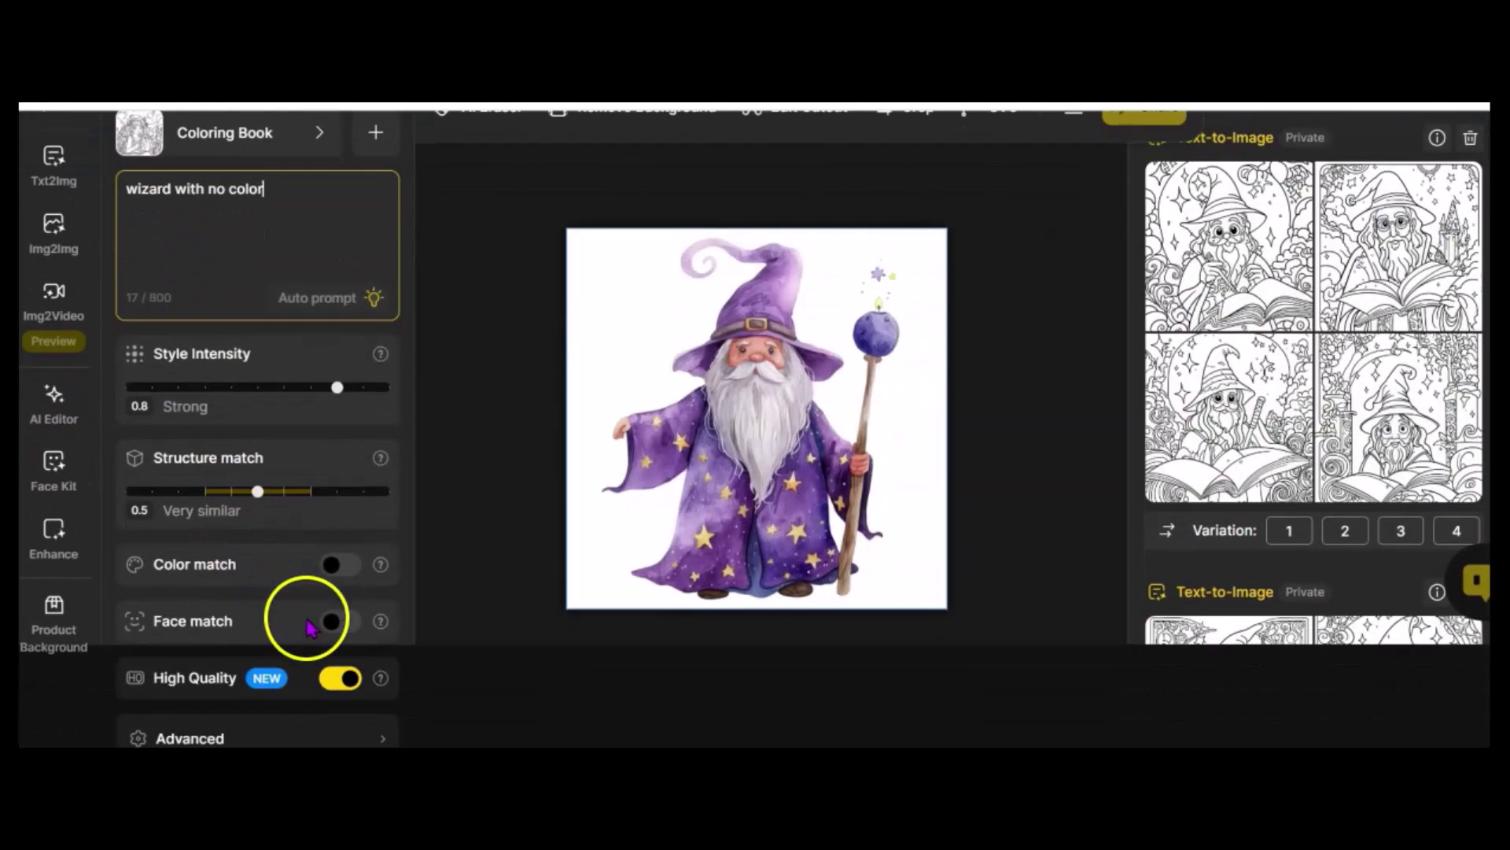
pyautogui.click(340, 567)
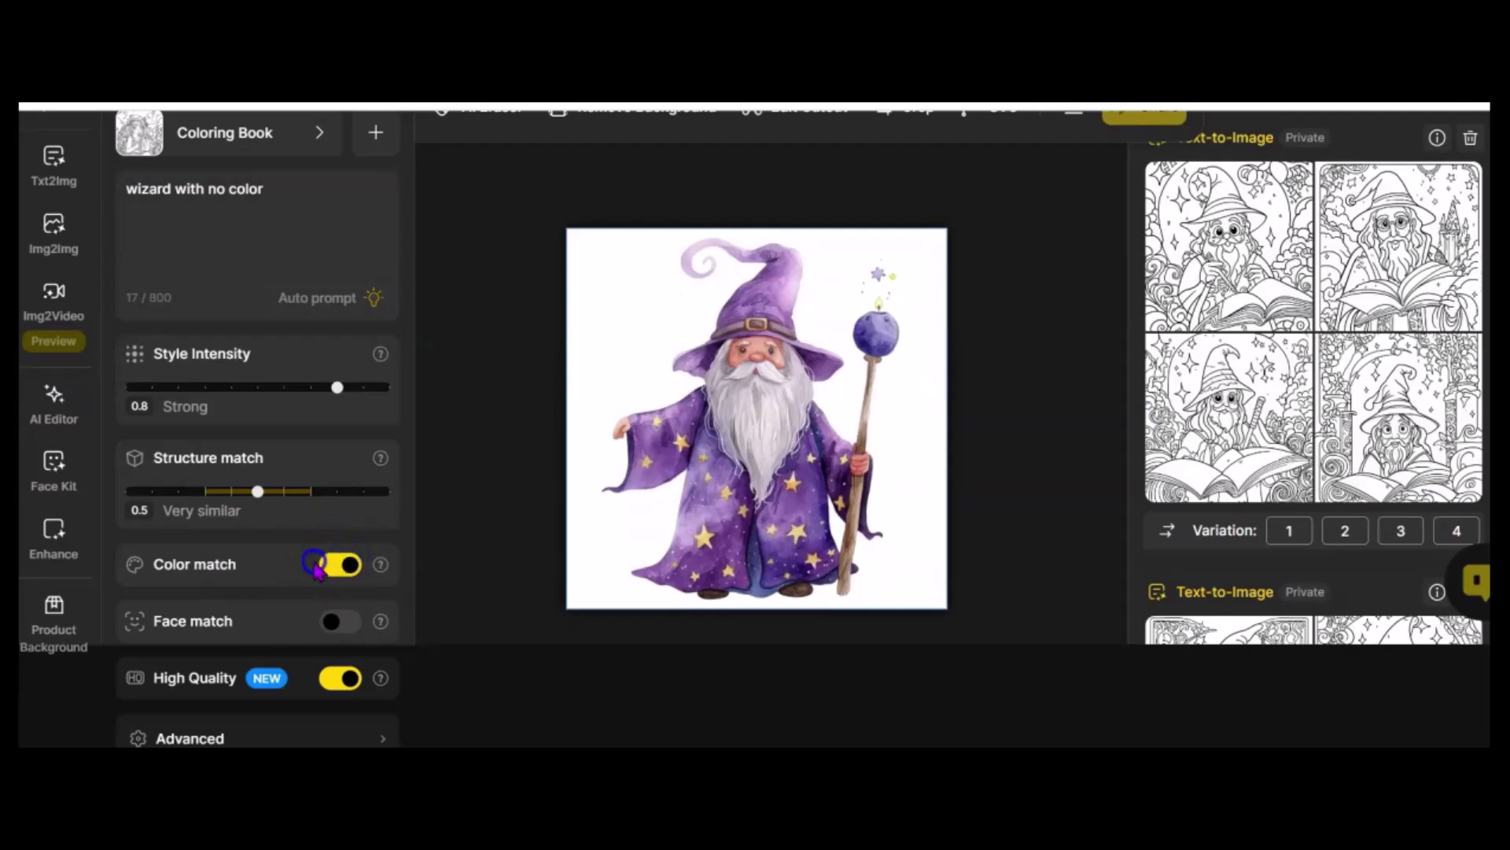
pyautogui.click(325, 564)
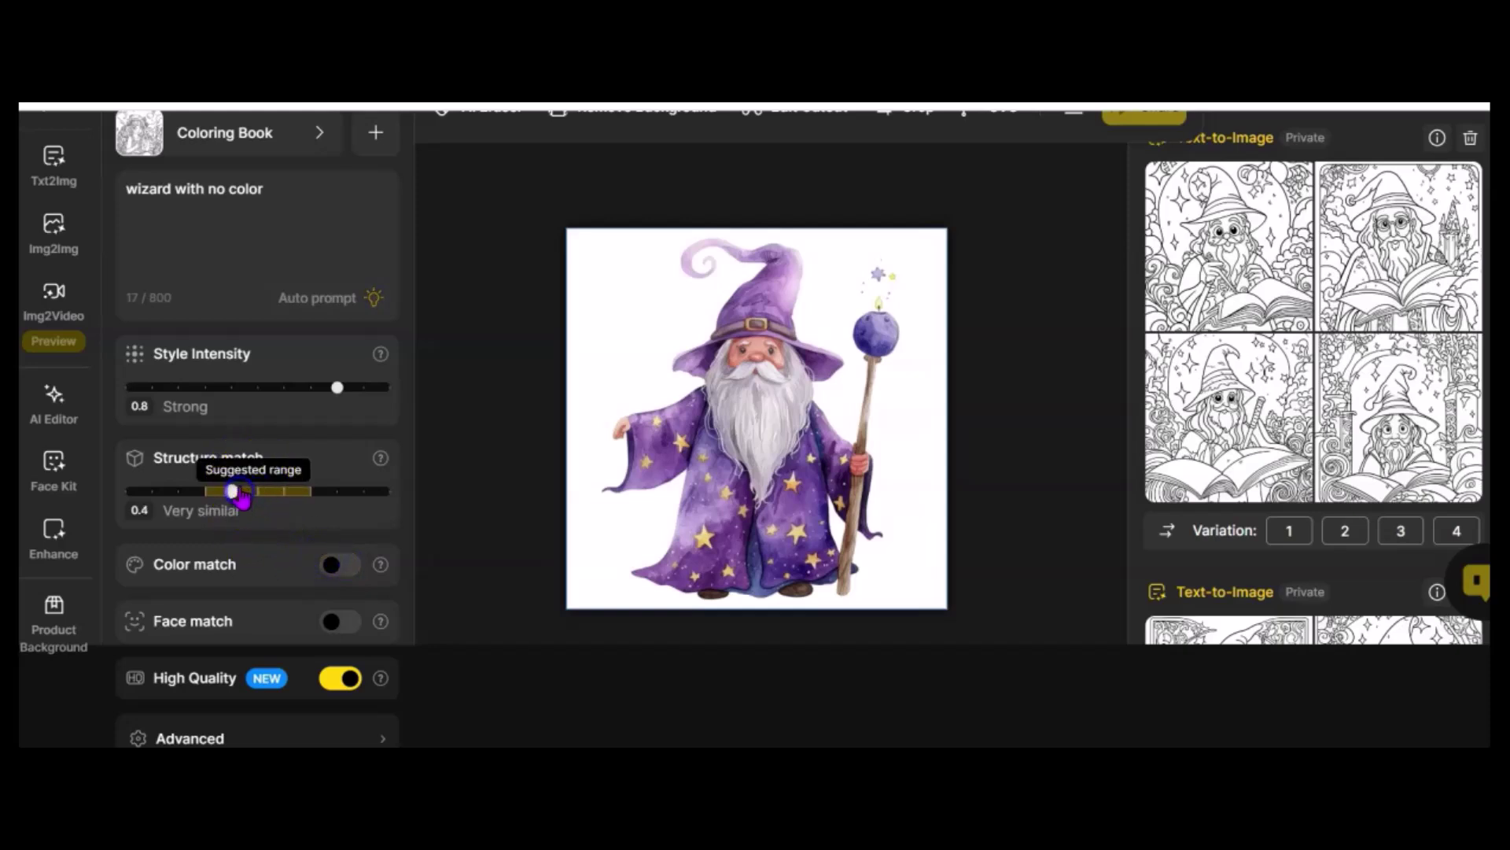
pyautogui.click(336, 387)
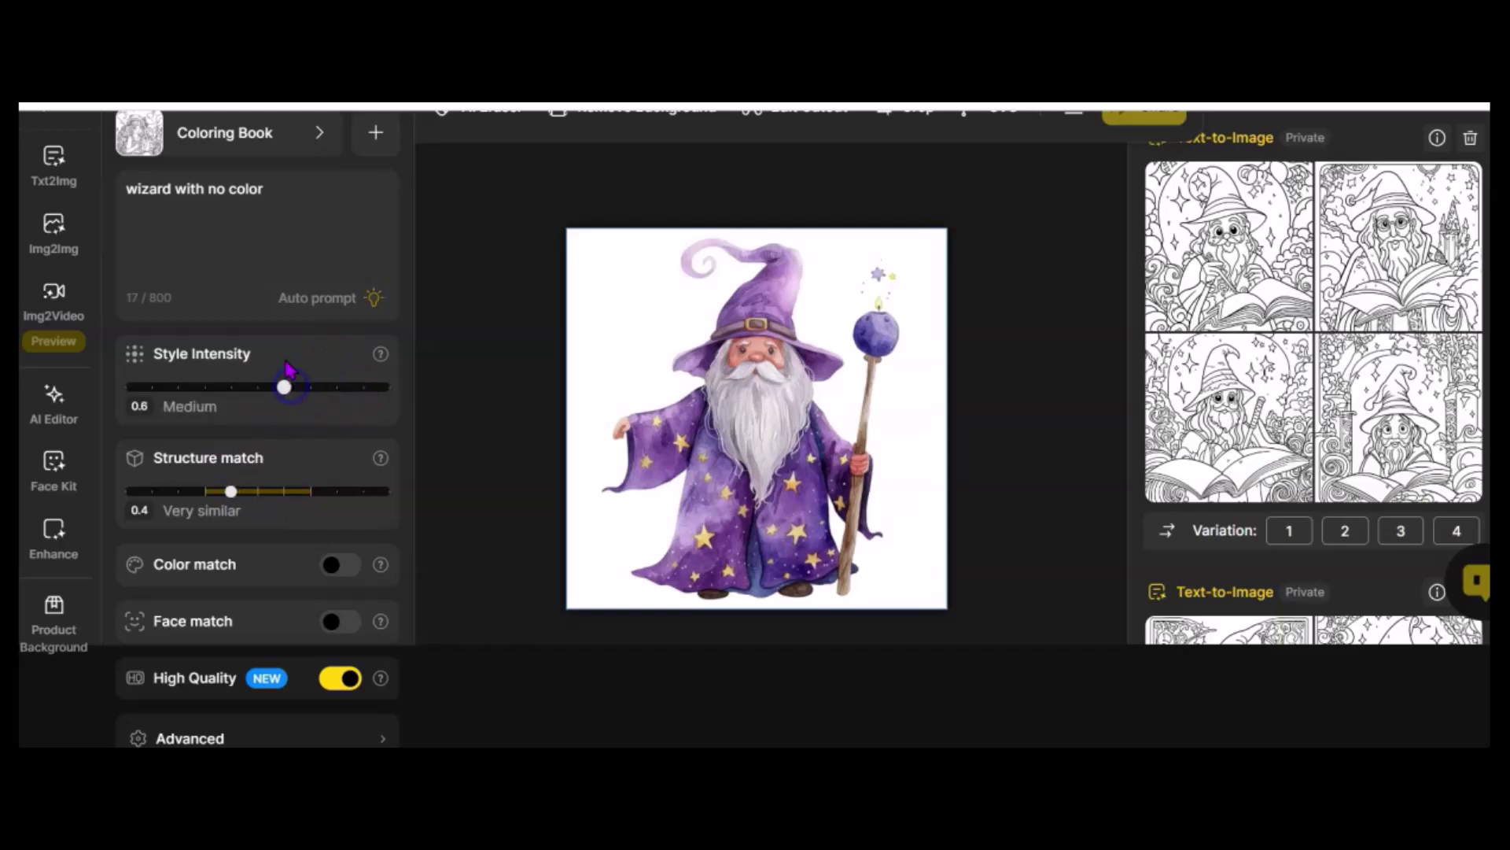
pyautogui.scroll(-1, 354, 503)
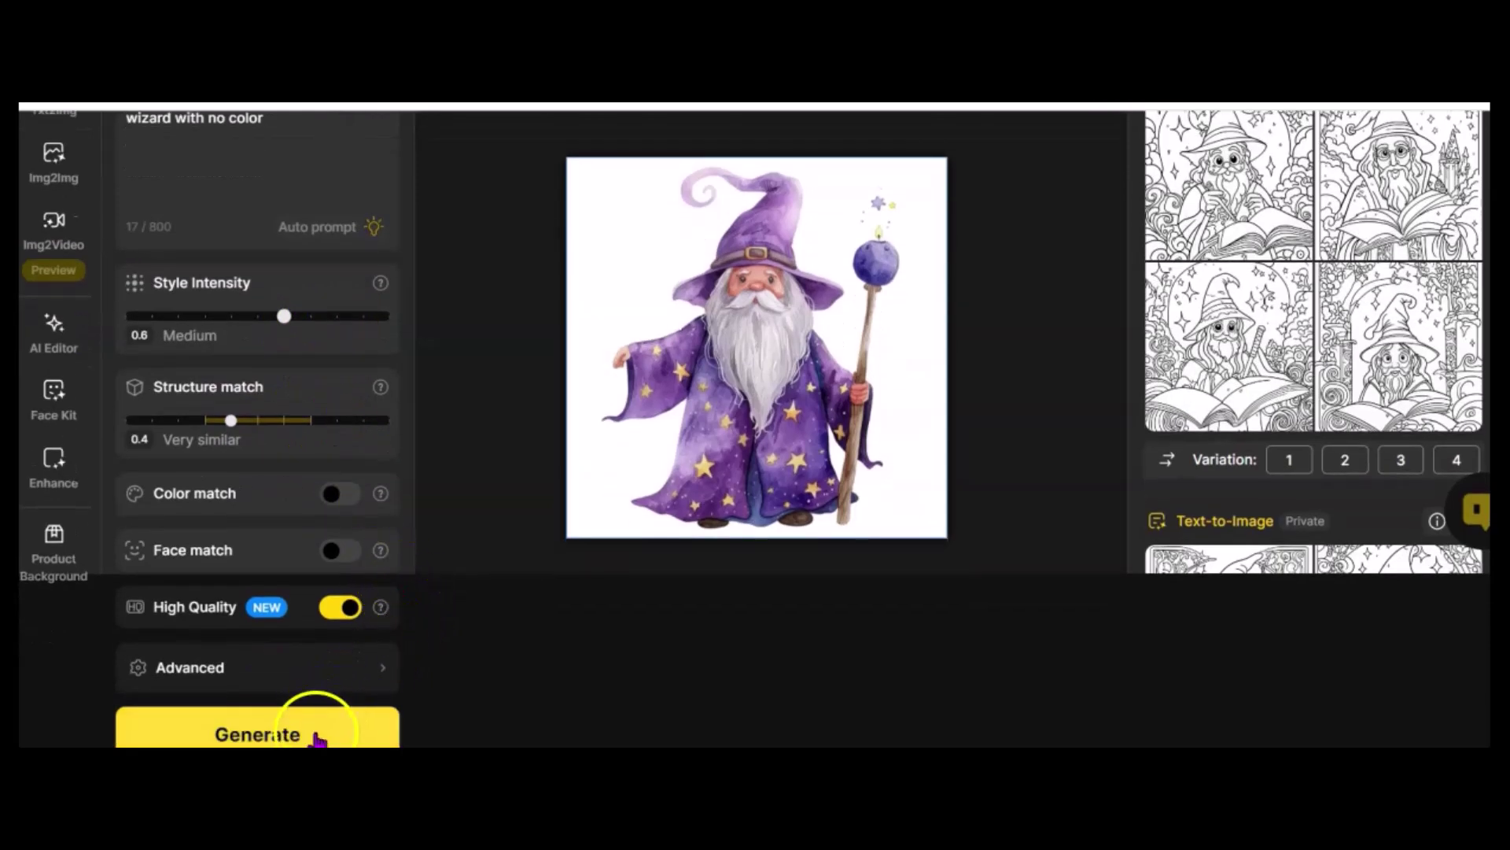
pyautogui.click(317, 734)
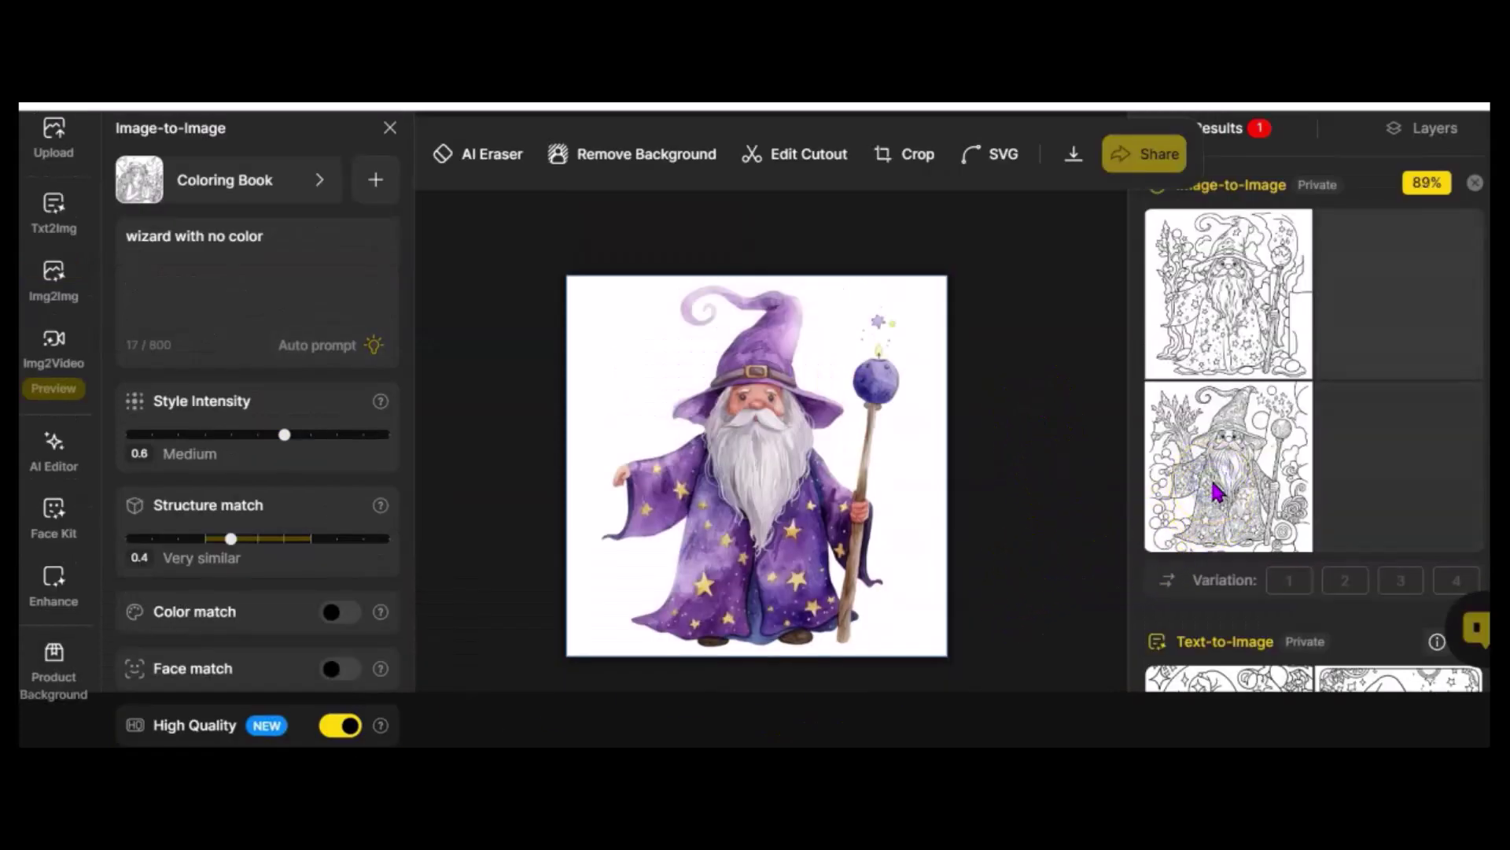
# Scroll the Results panel to view the four finished black-and-white wizard coloring pages
pyautogui.click(1052, 510)
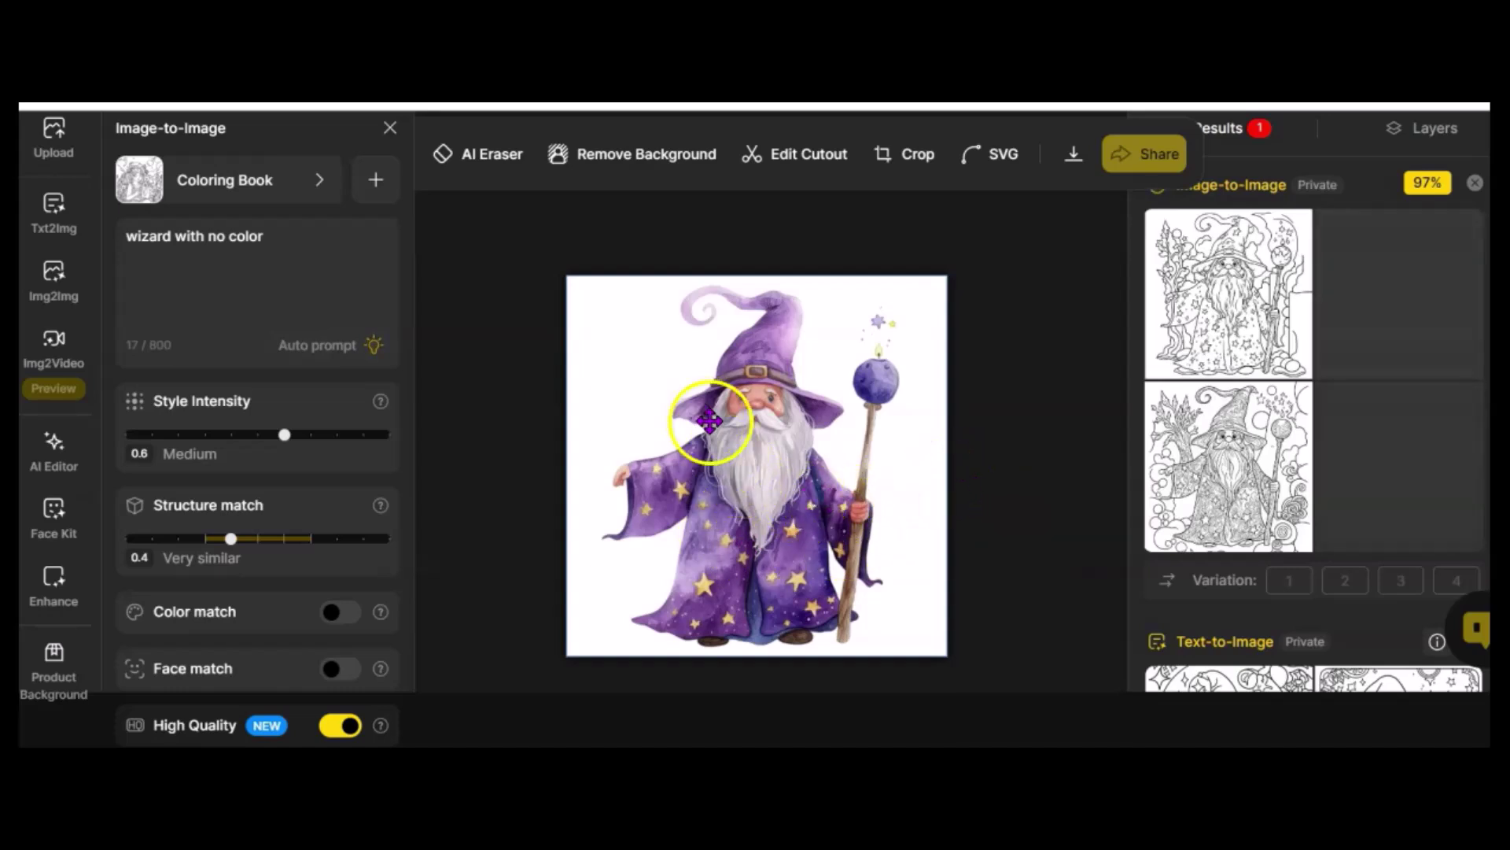
pyautogui.scroll(-2, 1007, 519)
pyautogui.scroll(-2, 1337, 570)
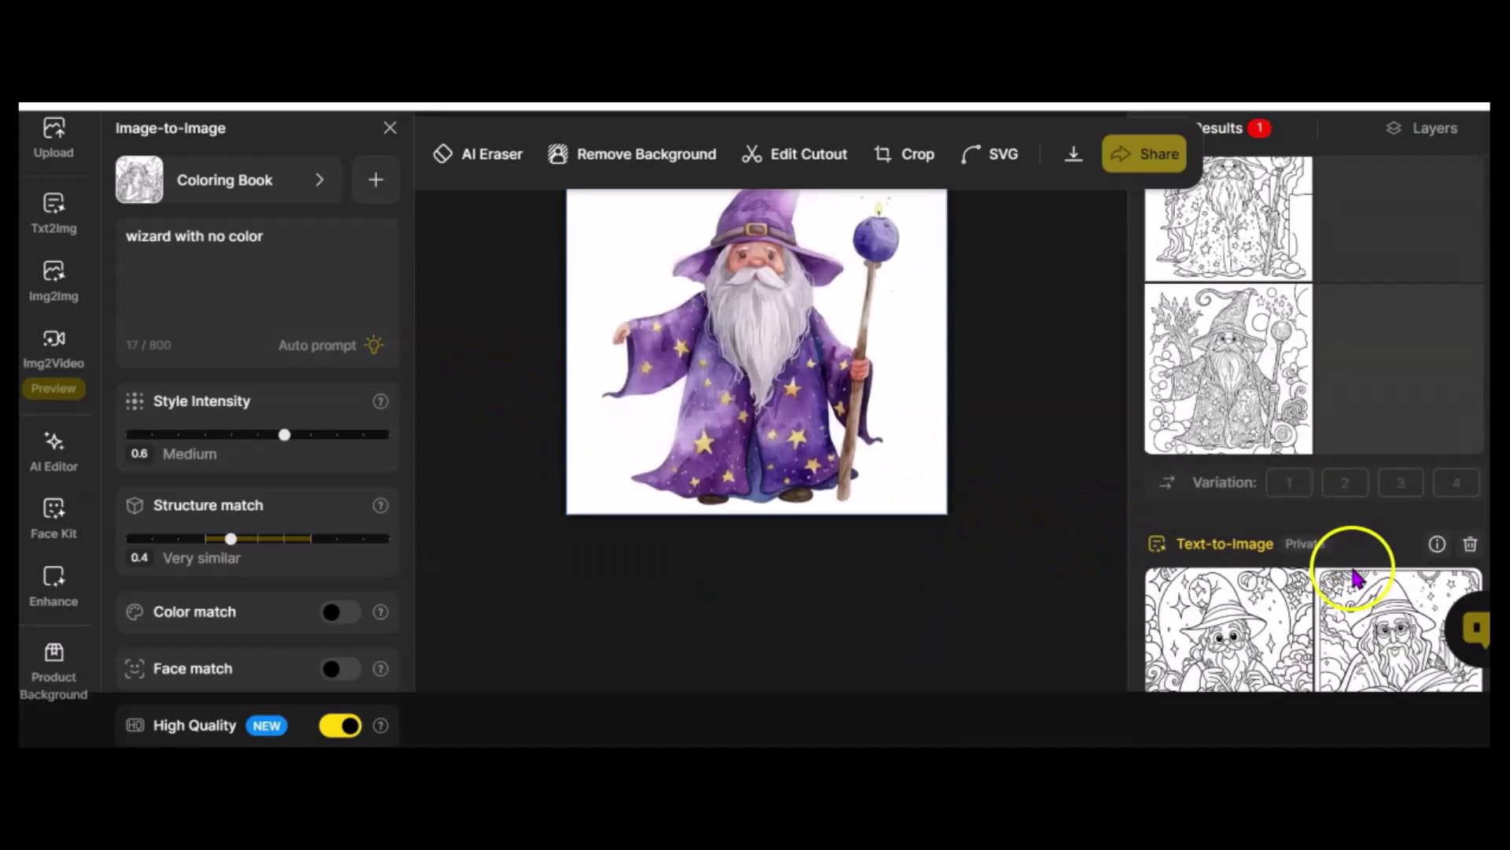
pyautogui.scroll(-3, 1354, 578)
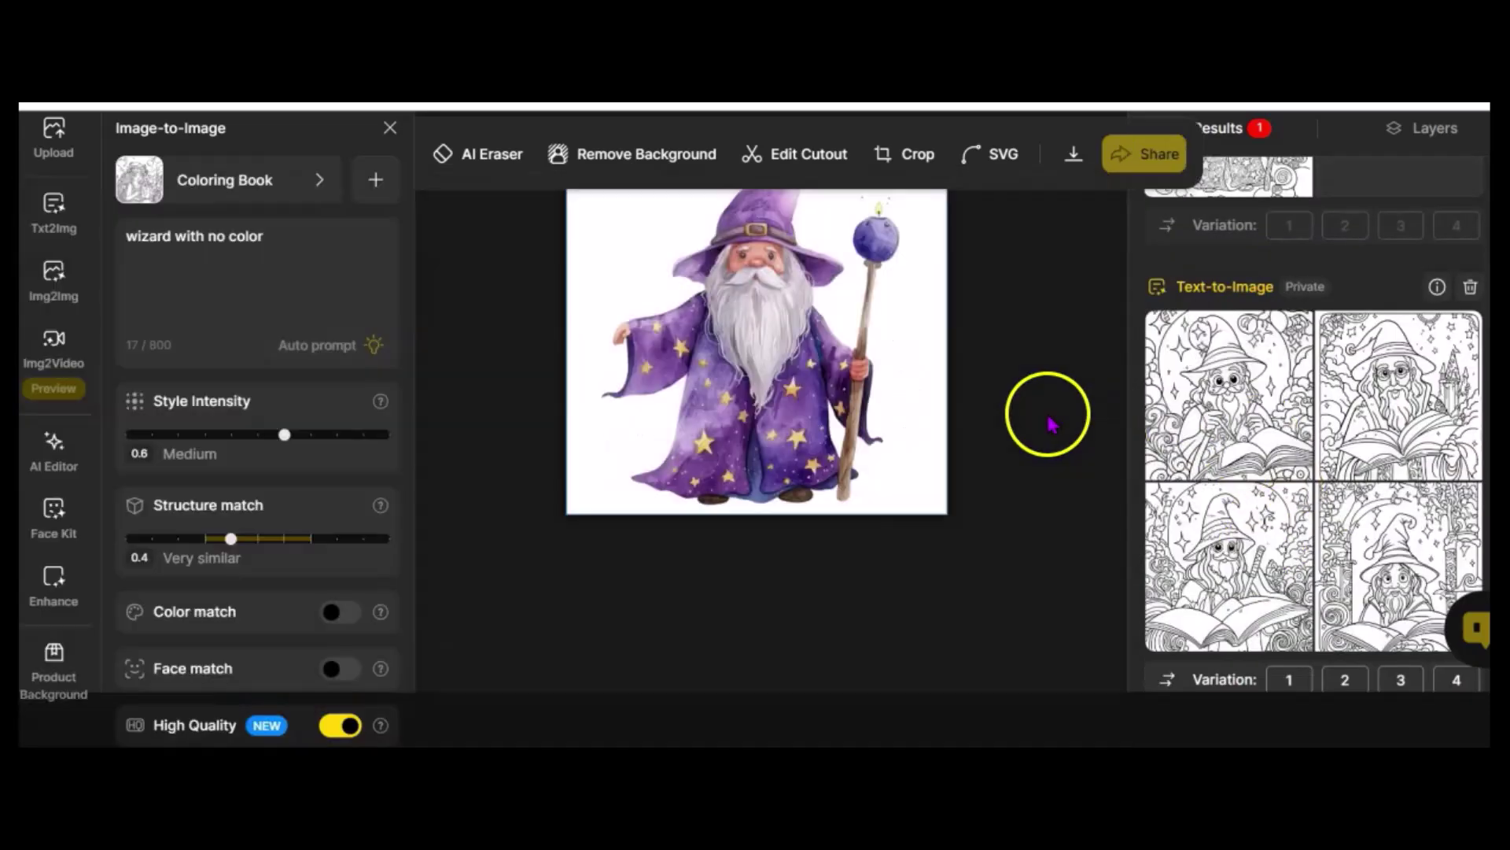
pyautogui.scroll(2, 1072, 448)
pyautogui.scroll(2, 1068, 425)
pyautogui.scroll(4, 1348, 351)
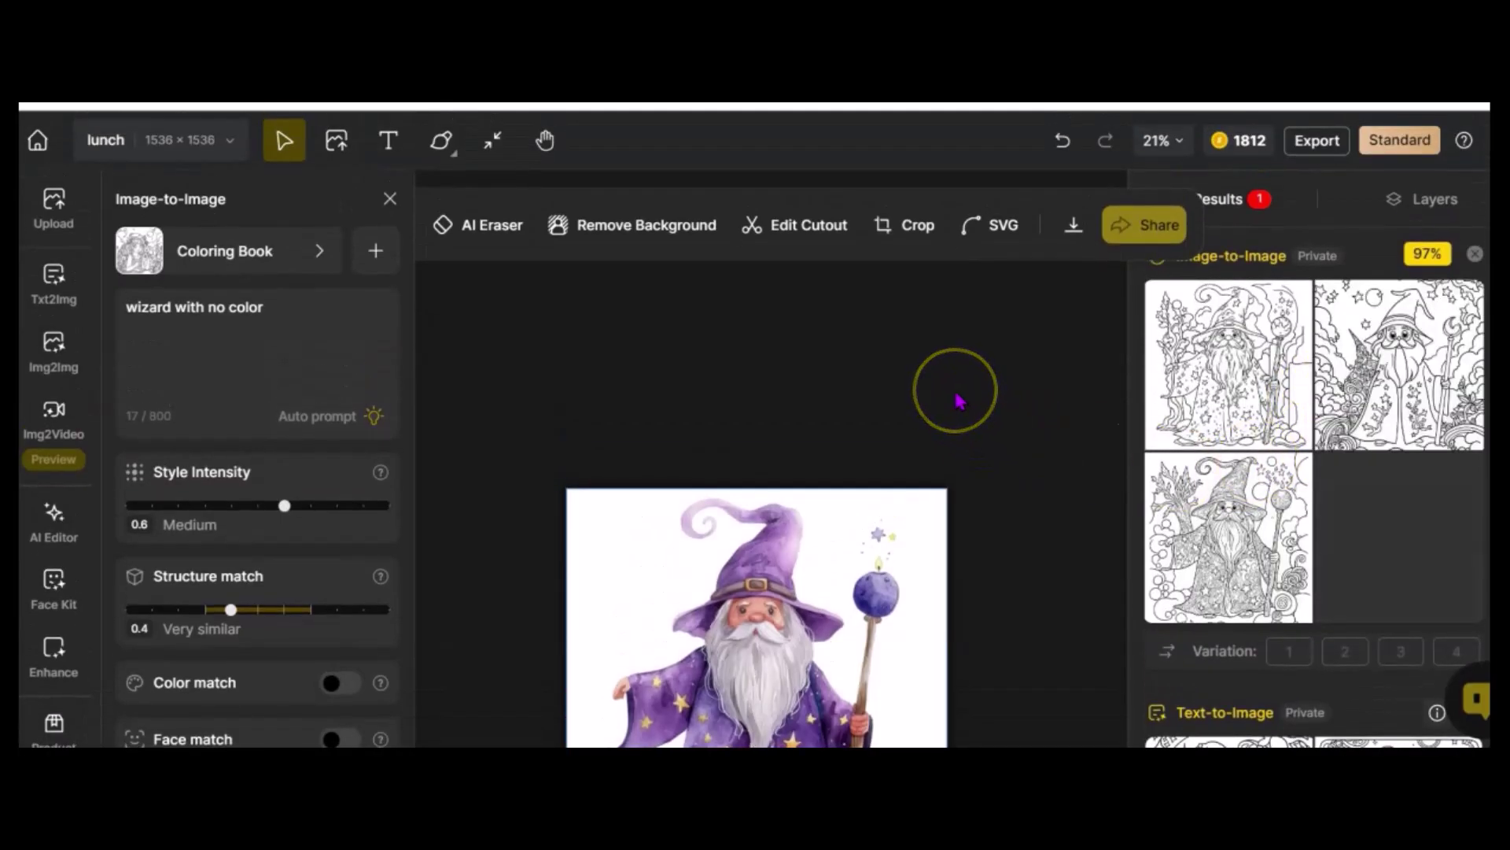
pyautogui.scroll(-2, 971, 429)
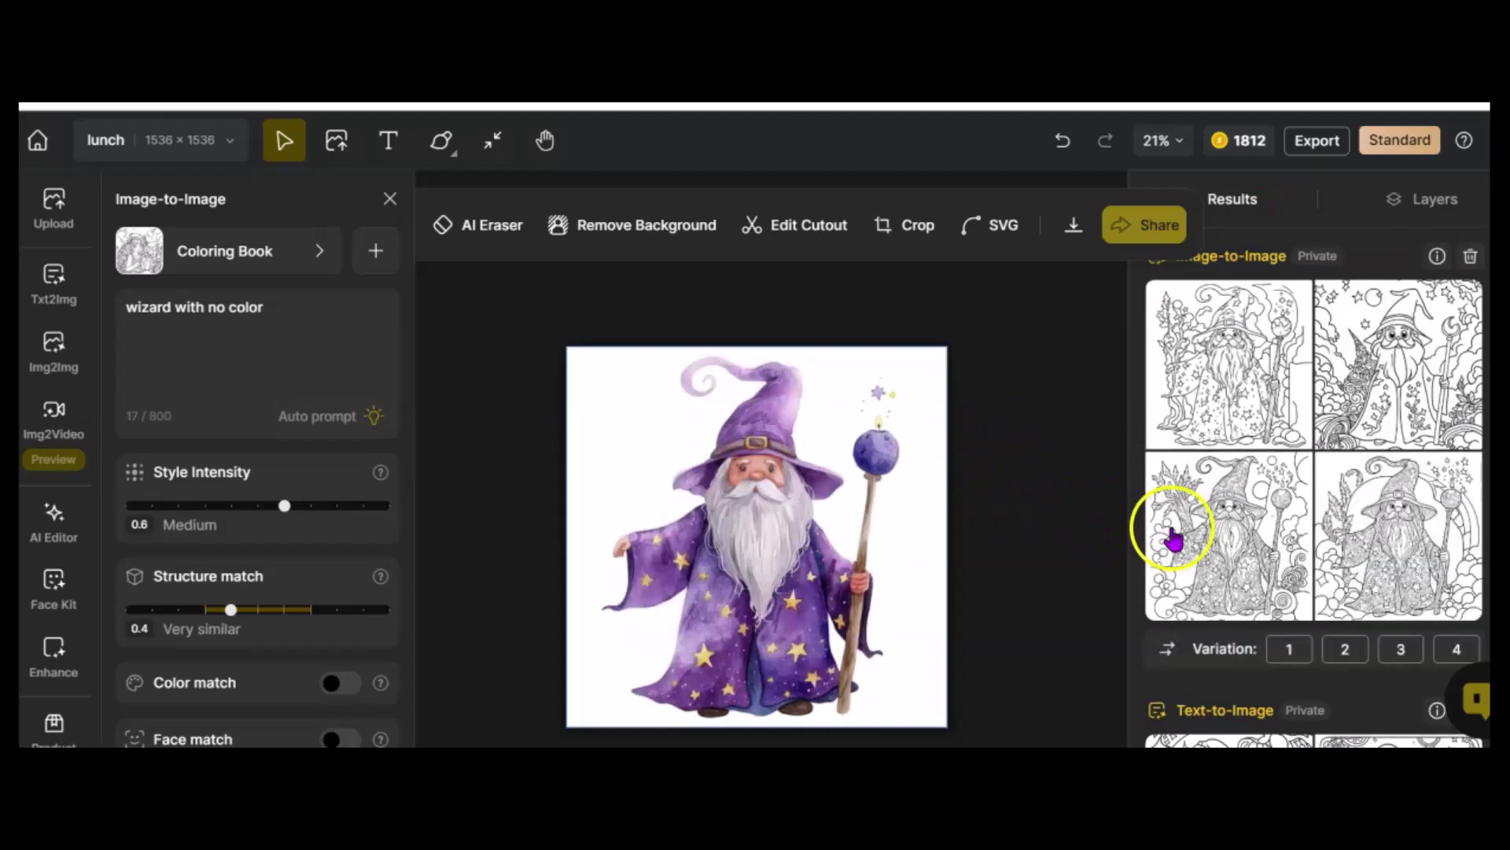
pyautogui.moveTo(1342, 539)
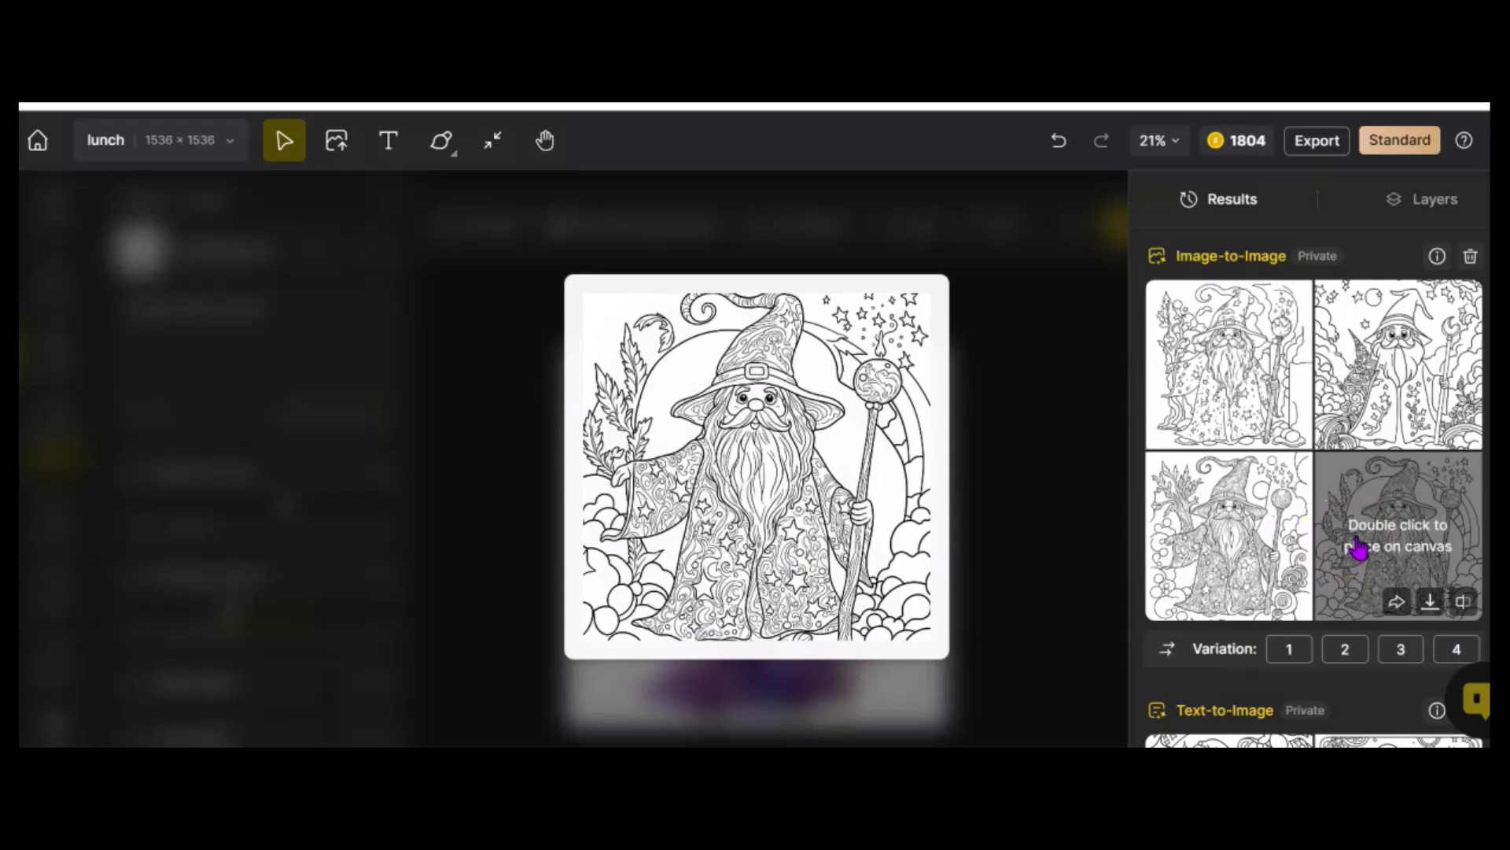
pyautogui.click(1377, 369)
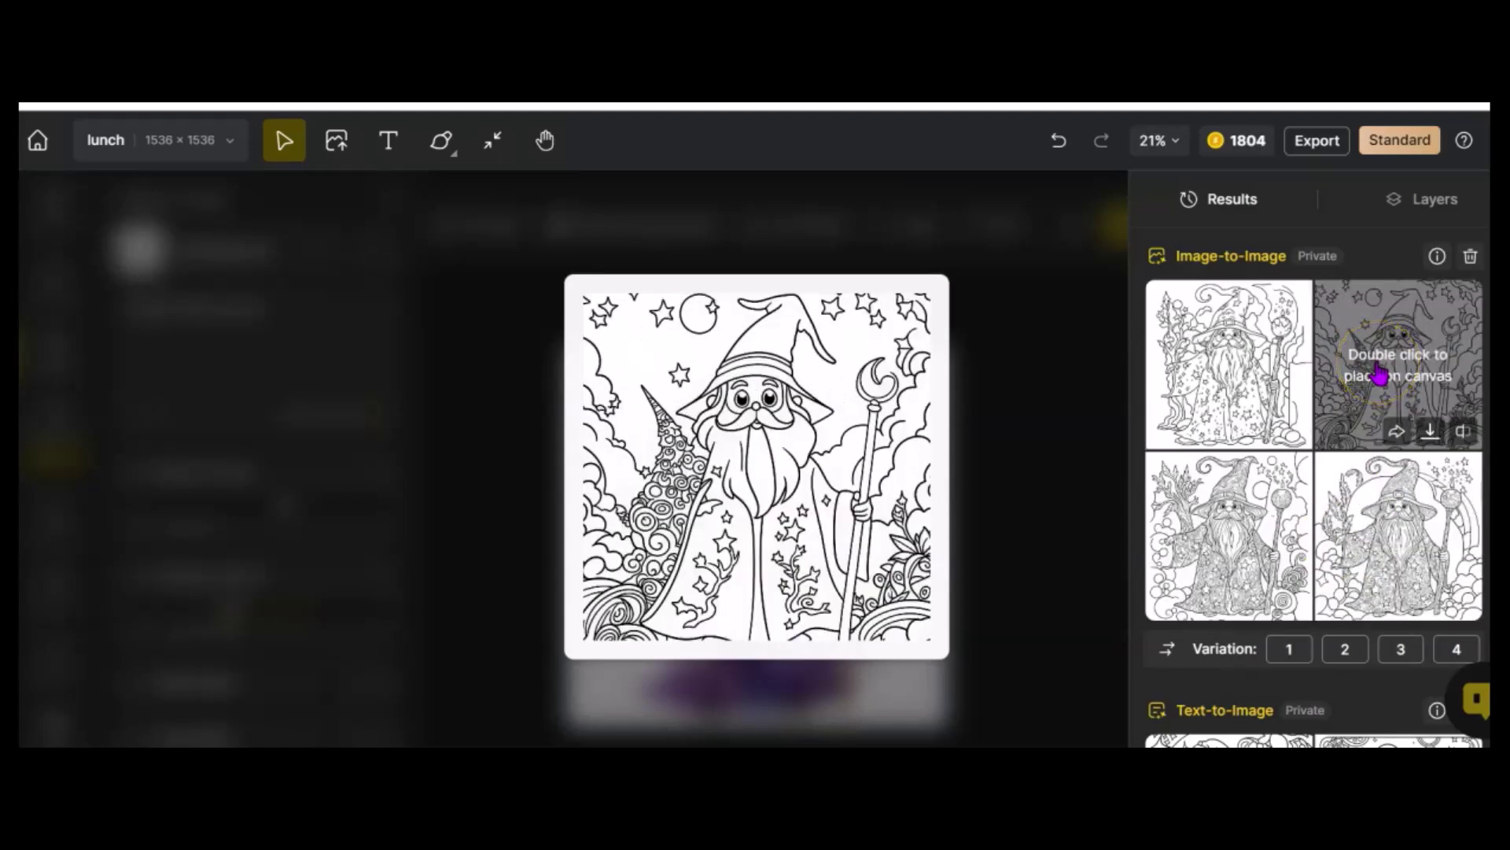
pyautogui.click(1282, 350)
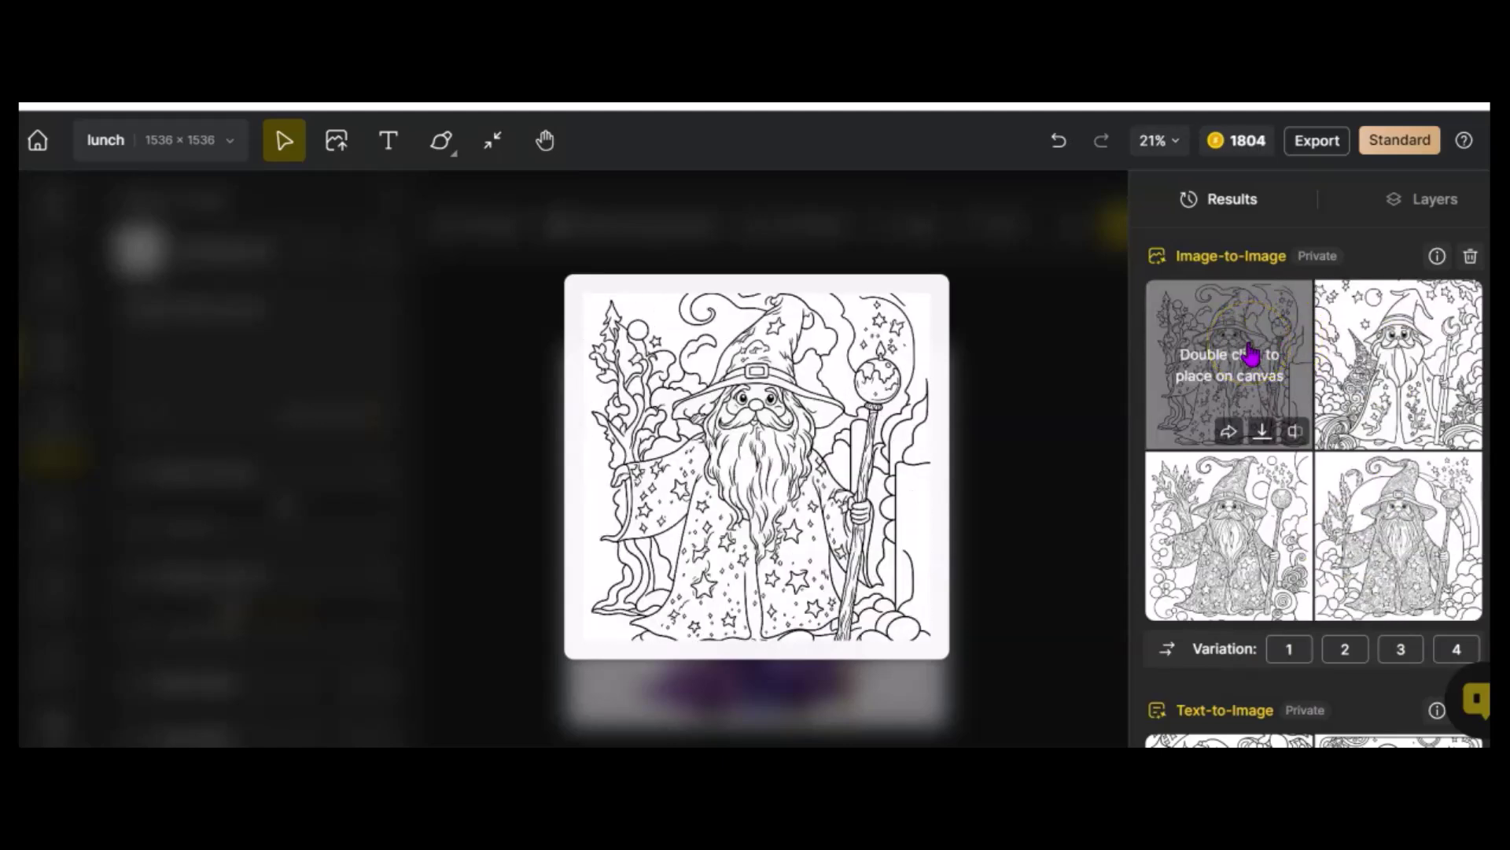
pyautogui.click(1226, 508)
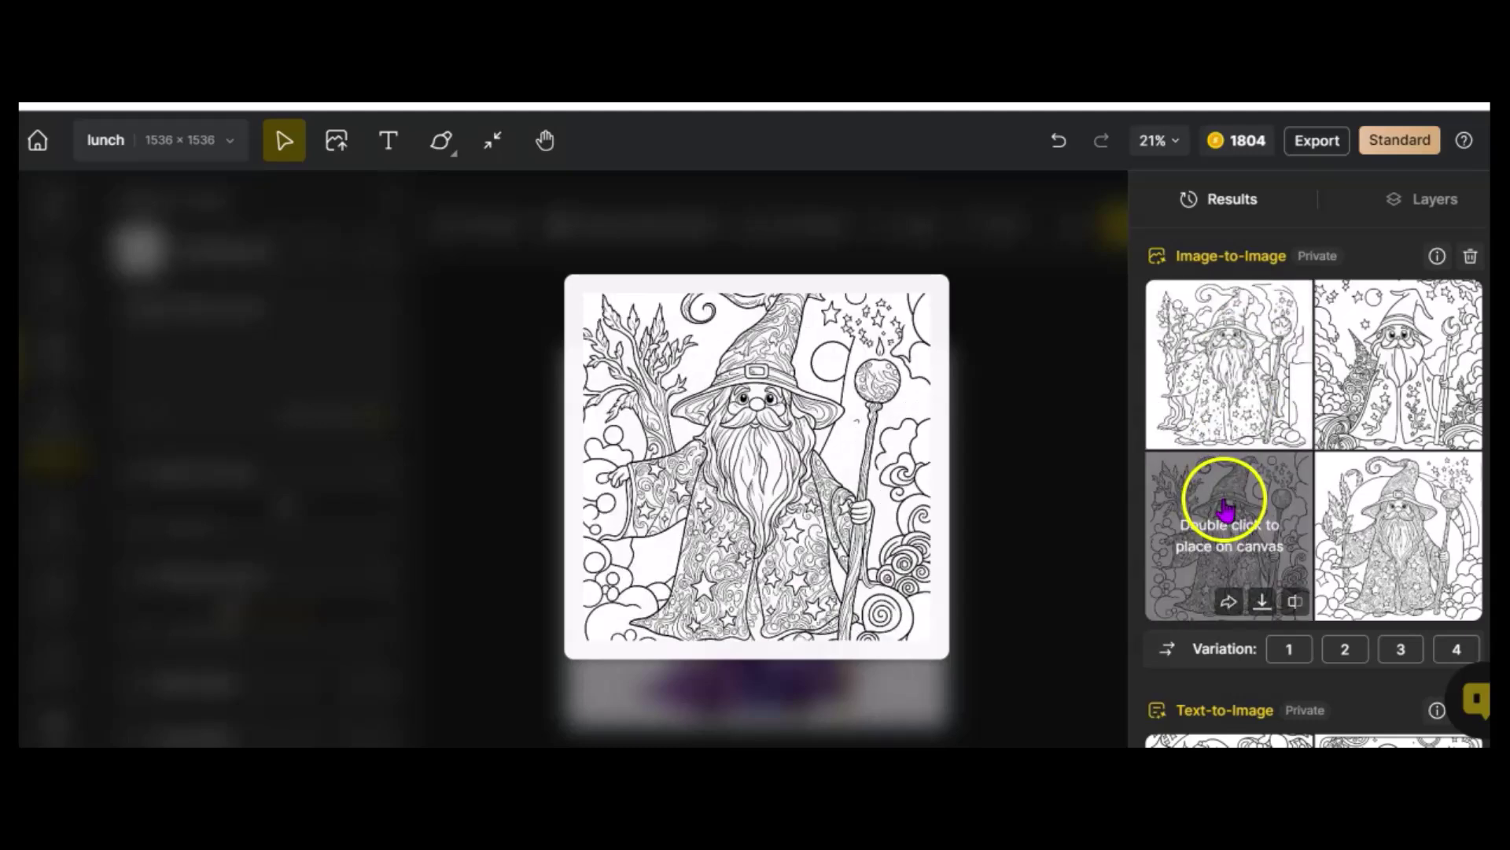
pyautogui.click(1207, 351)
pyautogui.click(1217, 504)
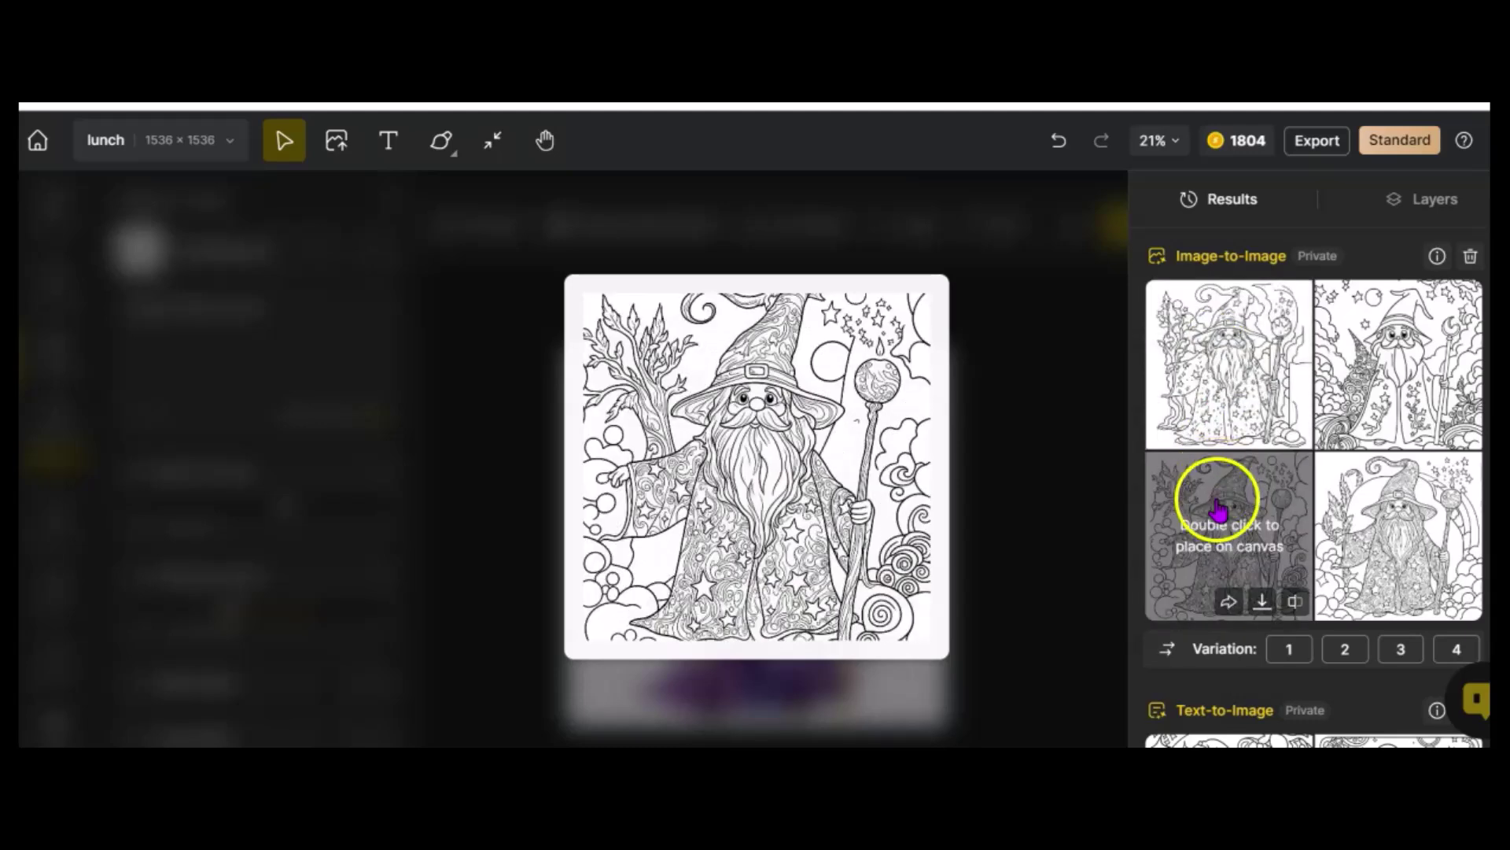
pyautogui.click(1337, 532)
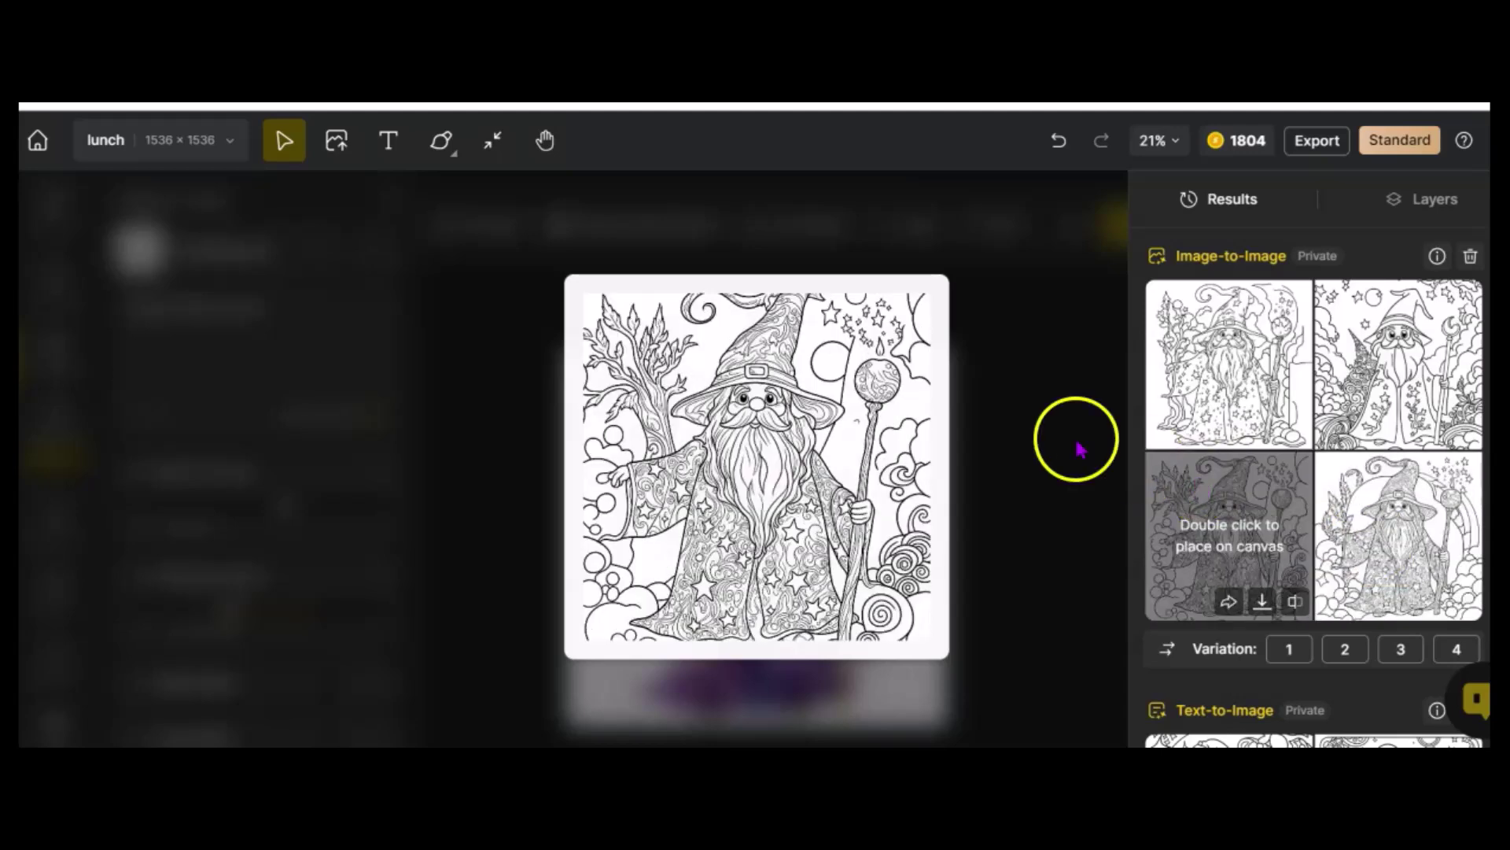
pyautogui.click(1075, 441)
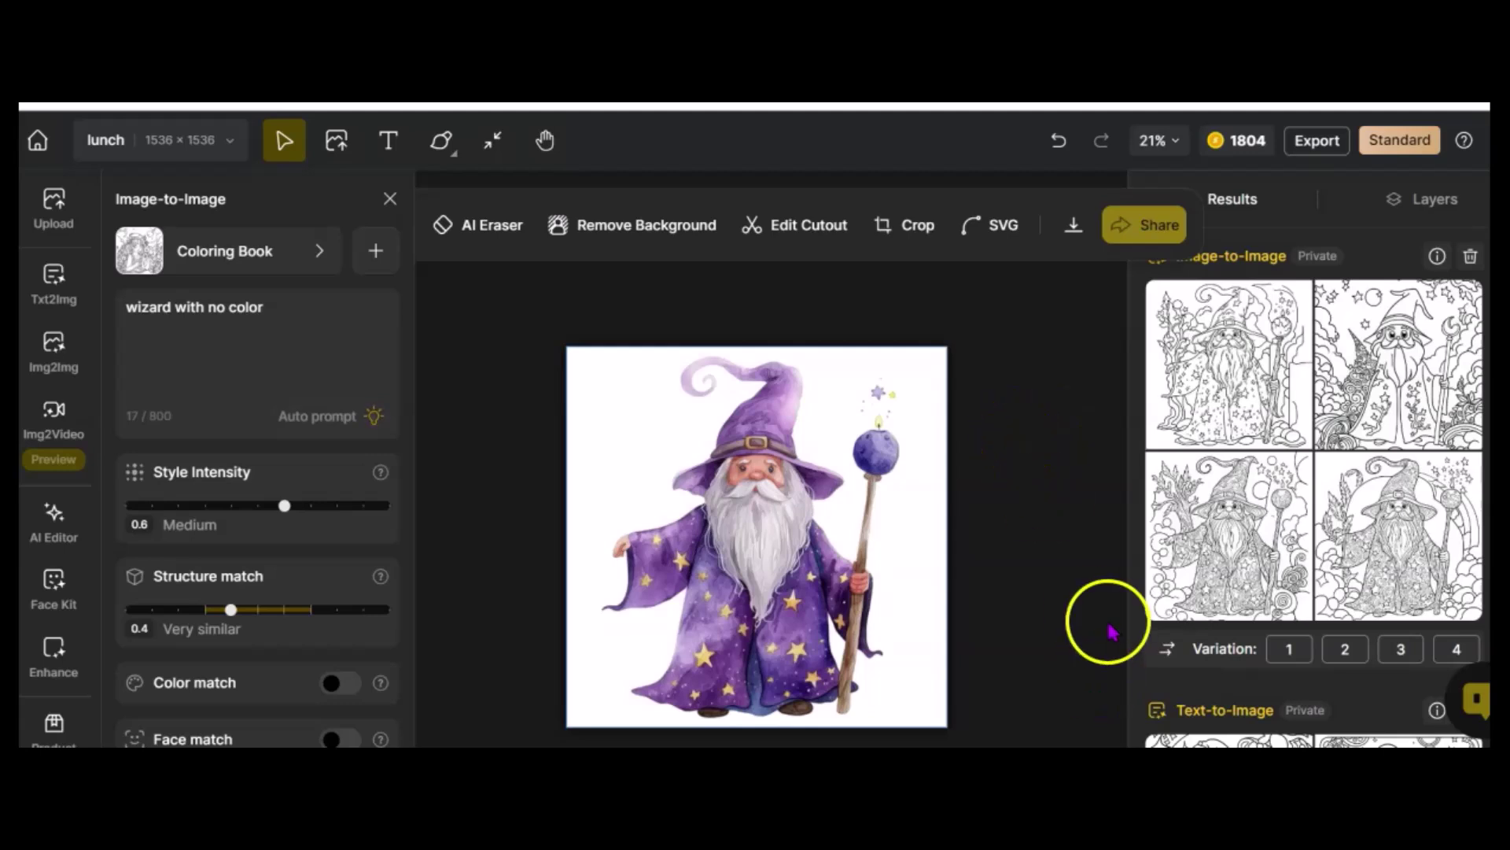
pyautogui.scroll(-2, 1046, 543)
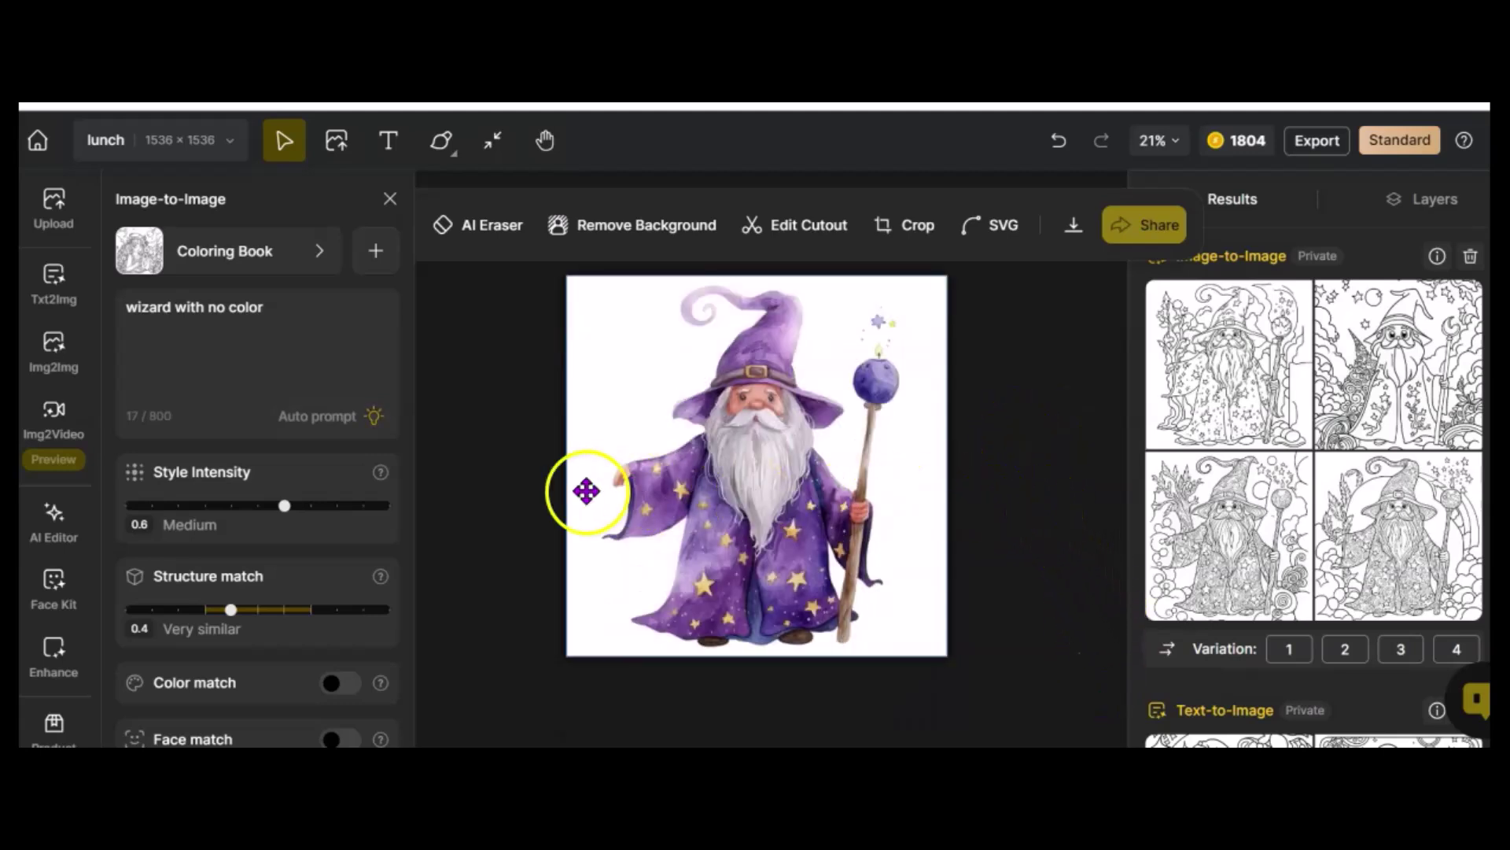
pyautogui.scroll(2, 579, 495)
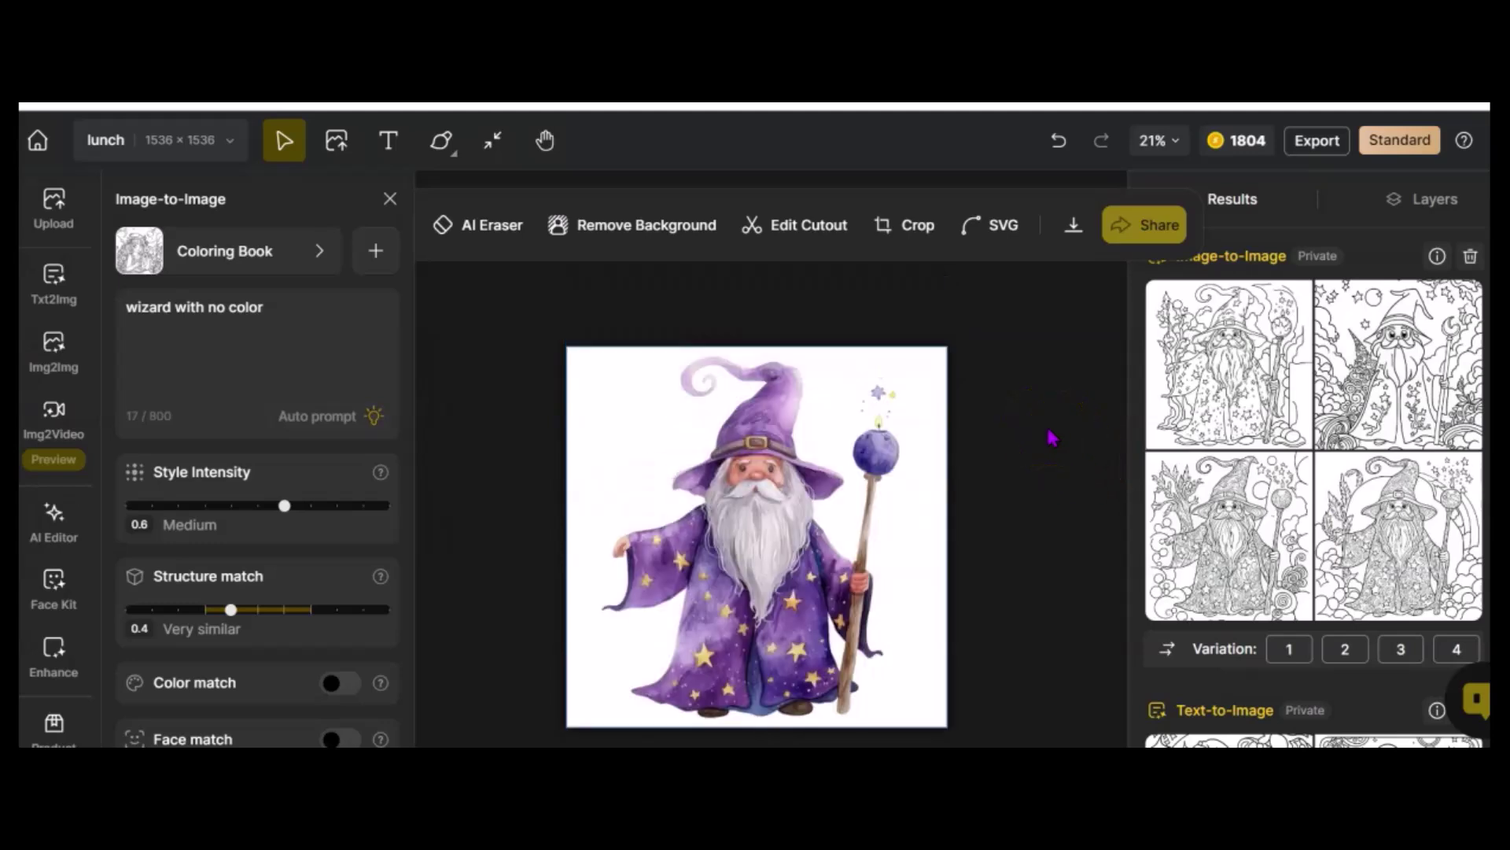
pyautogui.scroll(-2, 1051, 437)
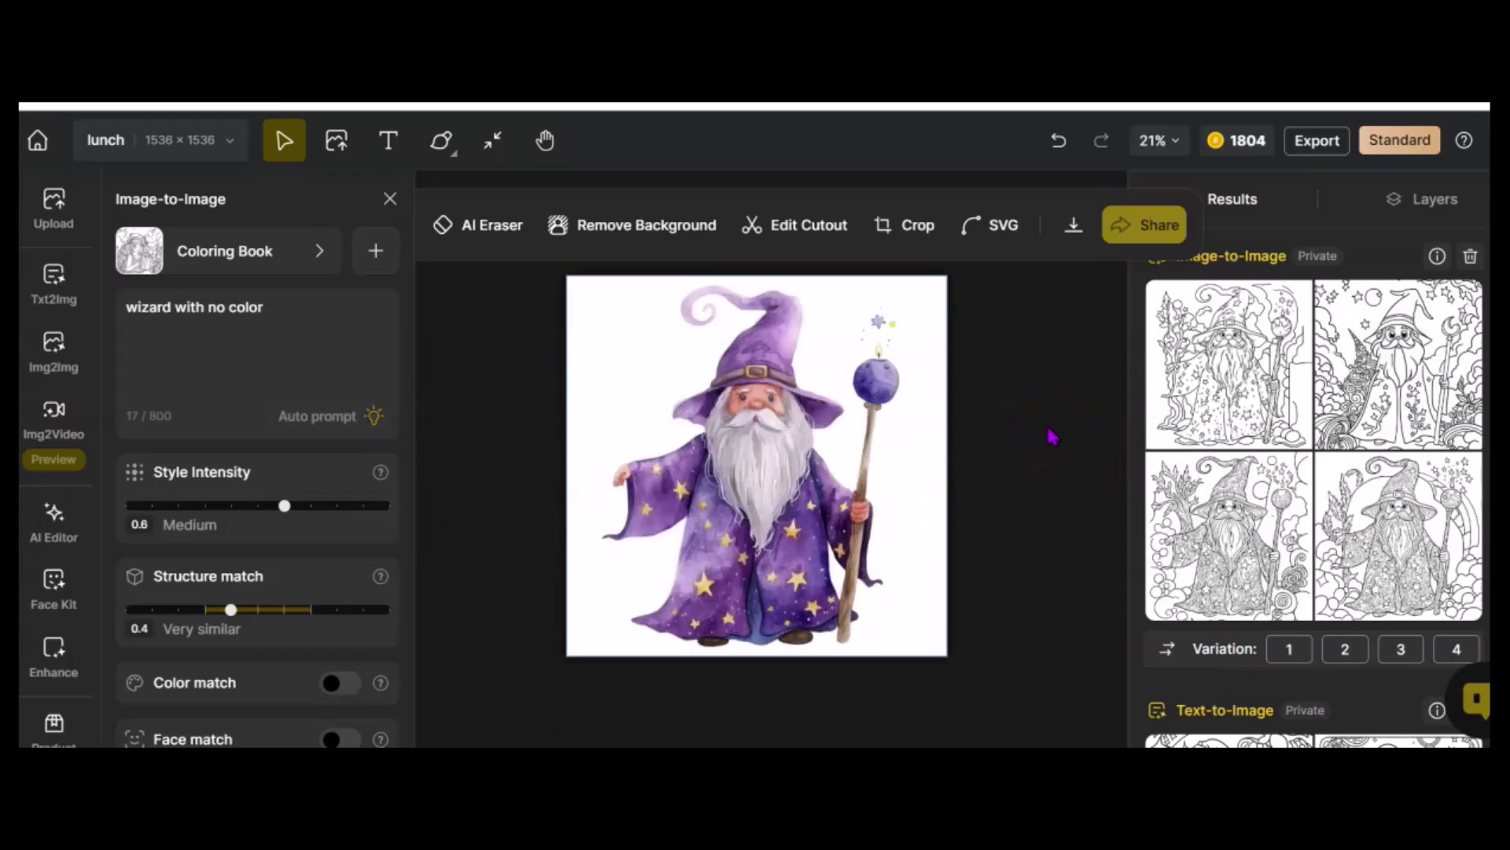
pyautogui.scroll(2, 1052, 437)
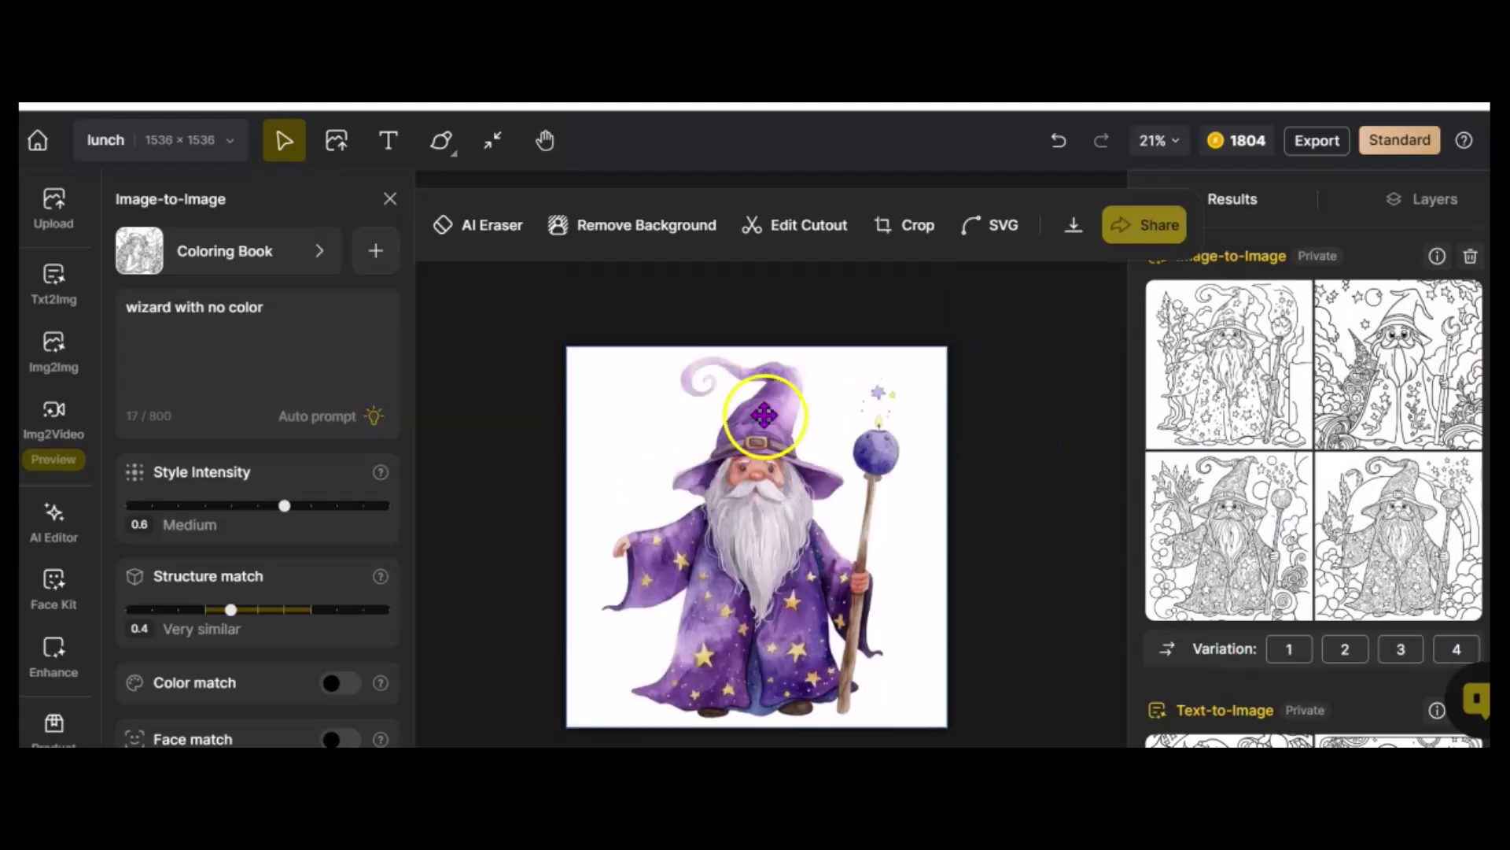
pyautogui.moveTo(55, 384)
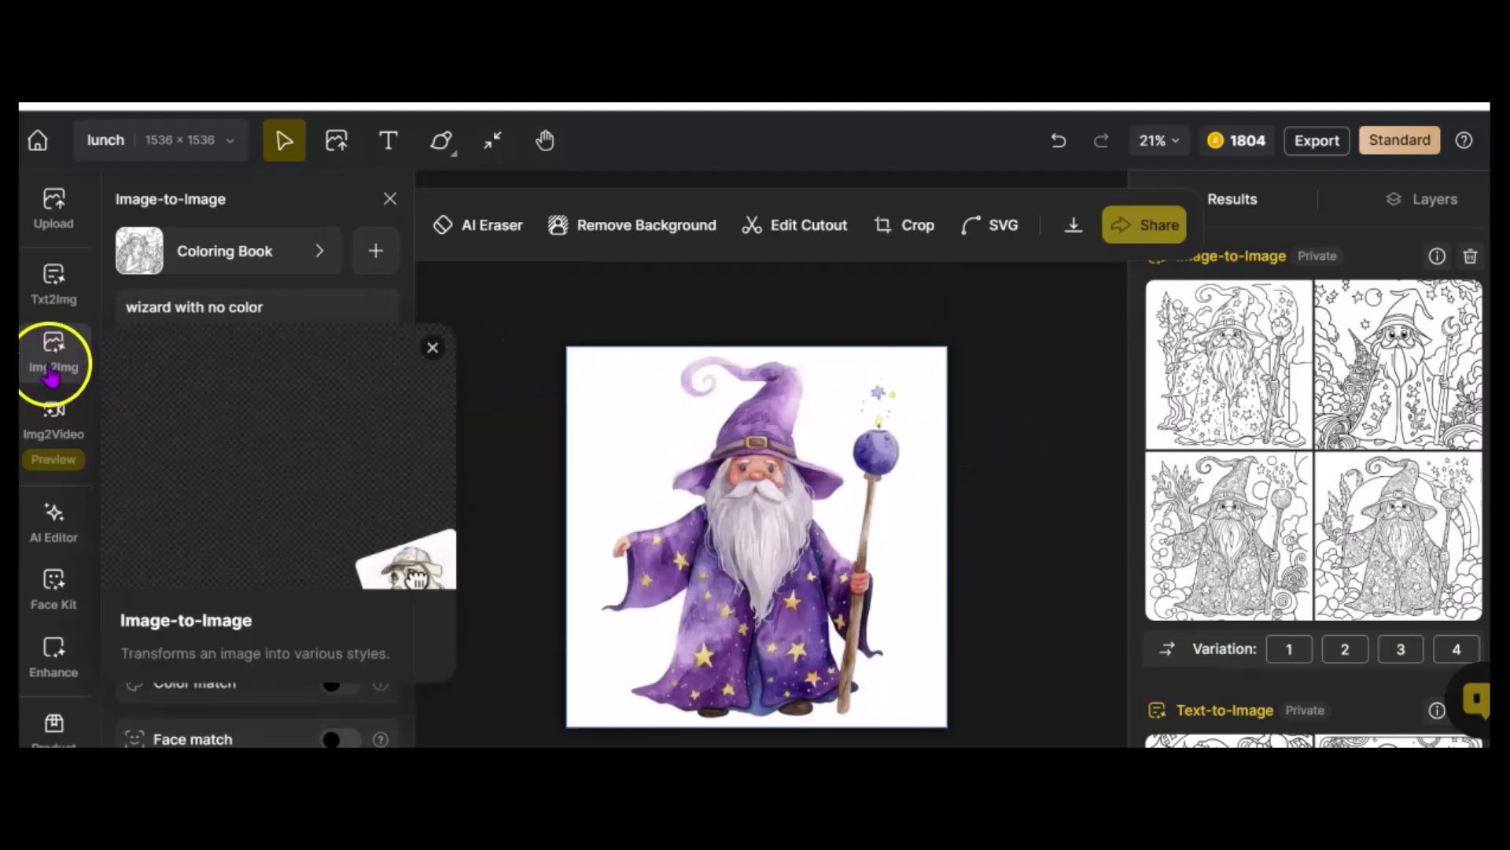
pyautogui.click(55, 350)
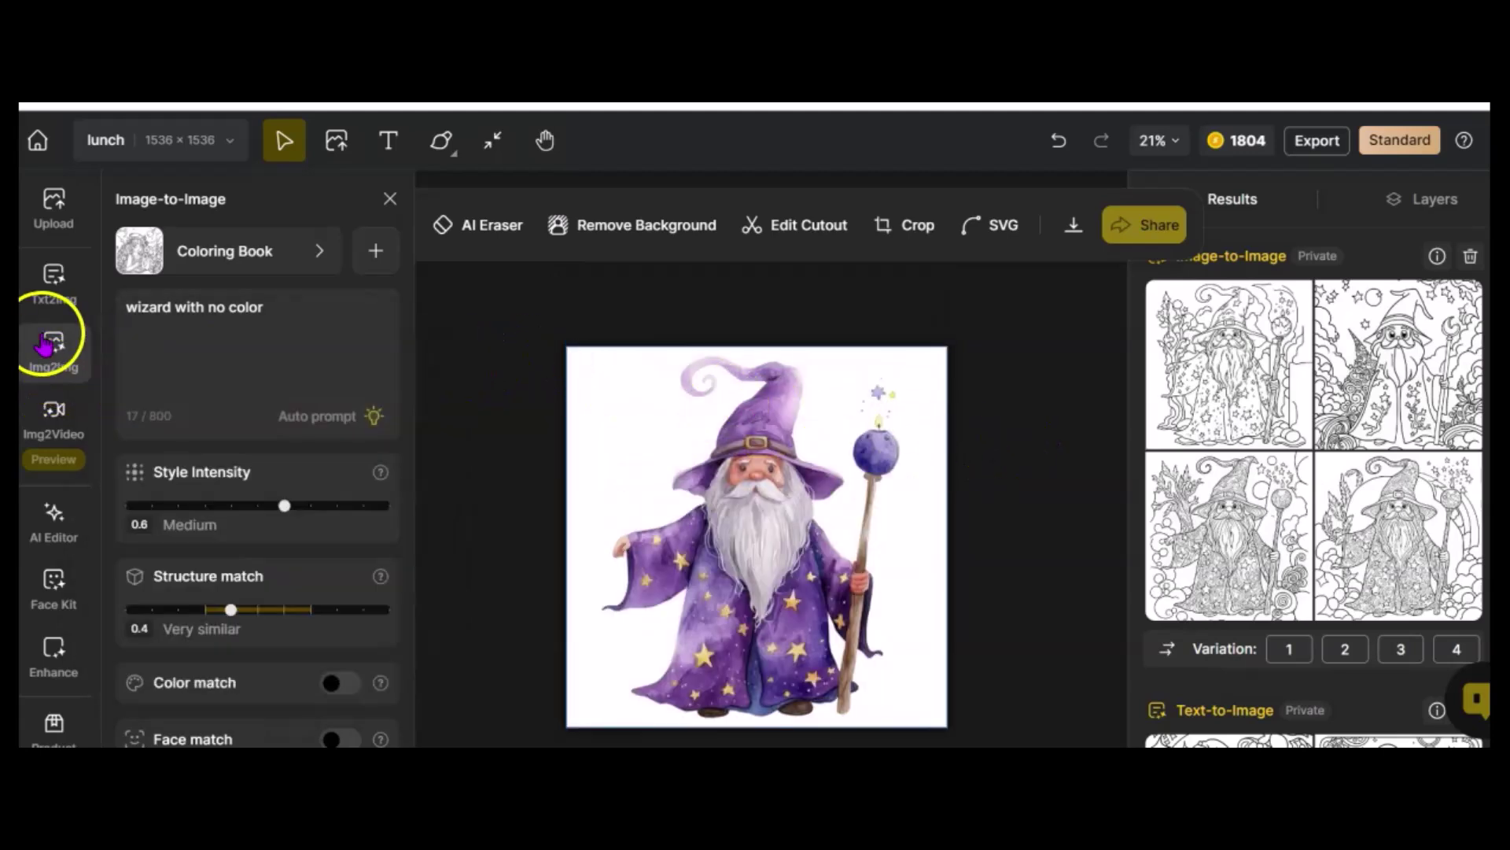
# Clear the prompt and upload the blue watercolor berry wreath .webp image to the canvas
pyautogui.moveTo(83, 295)
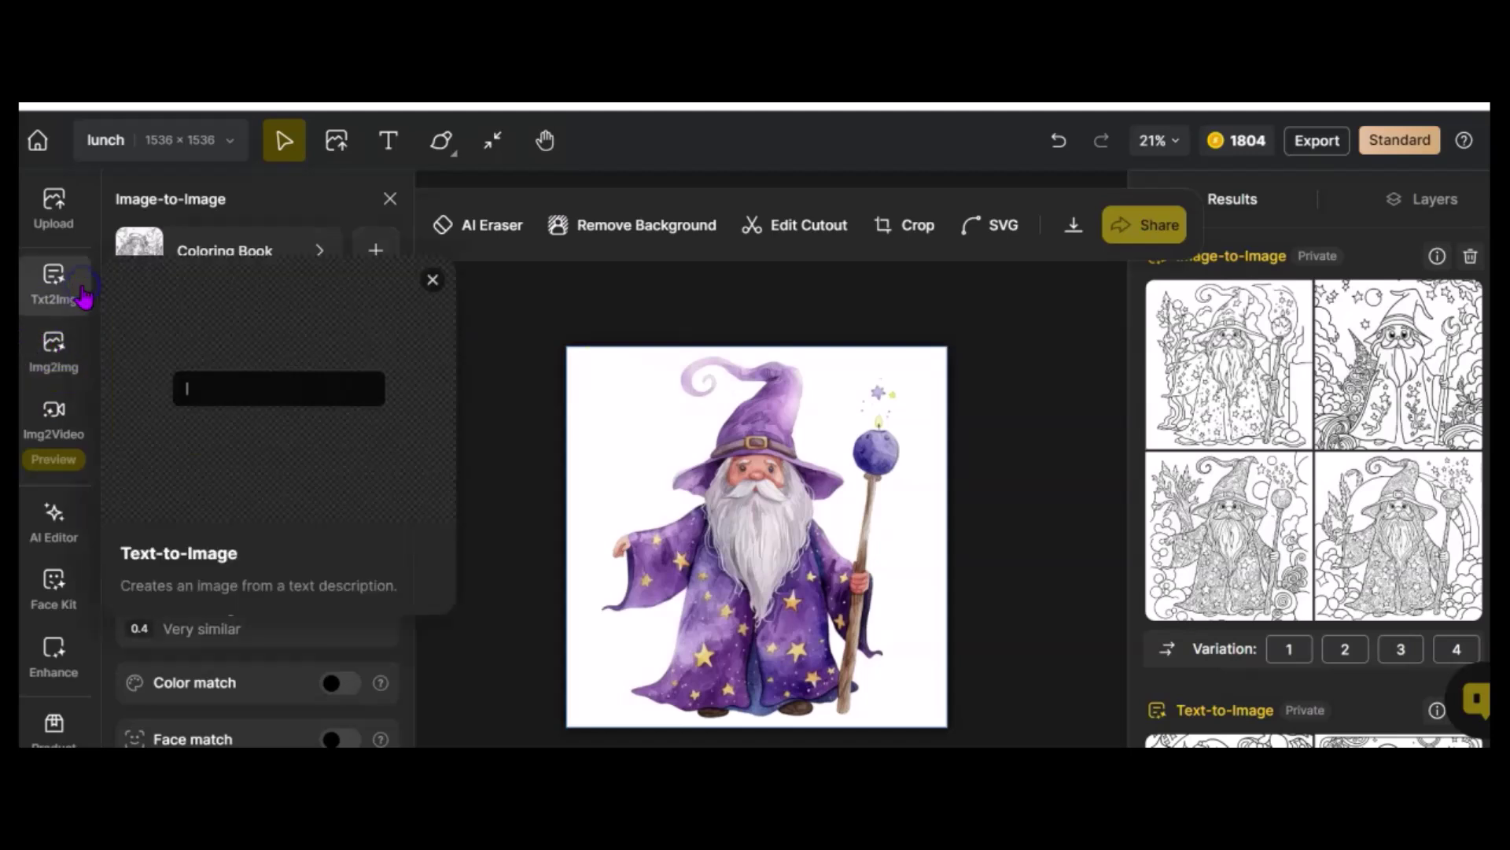
pyautogui.click(186, 381)
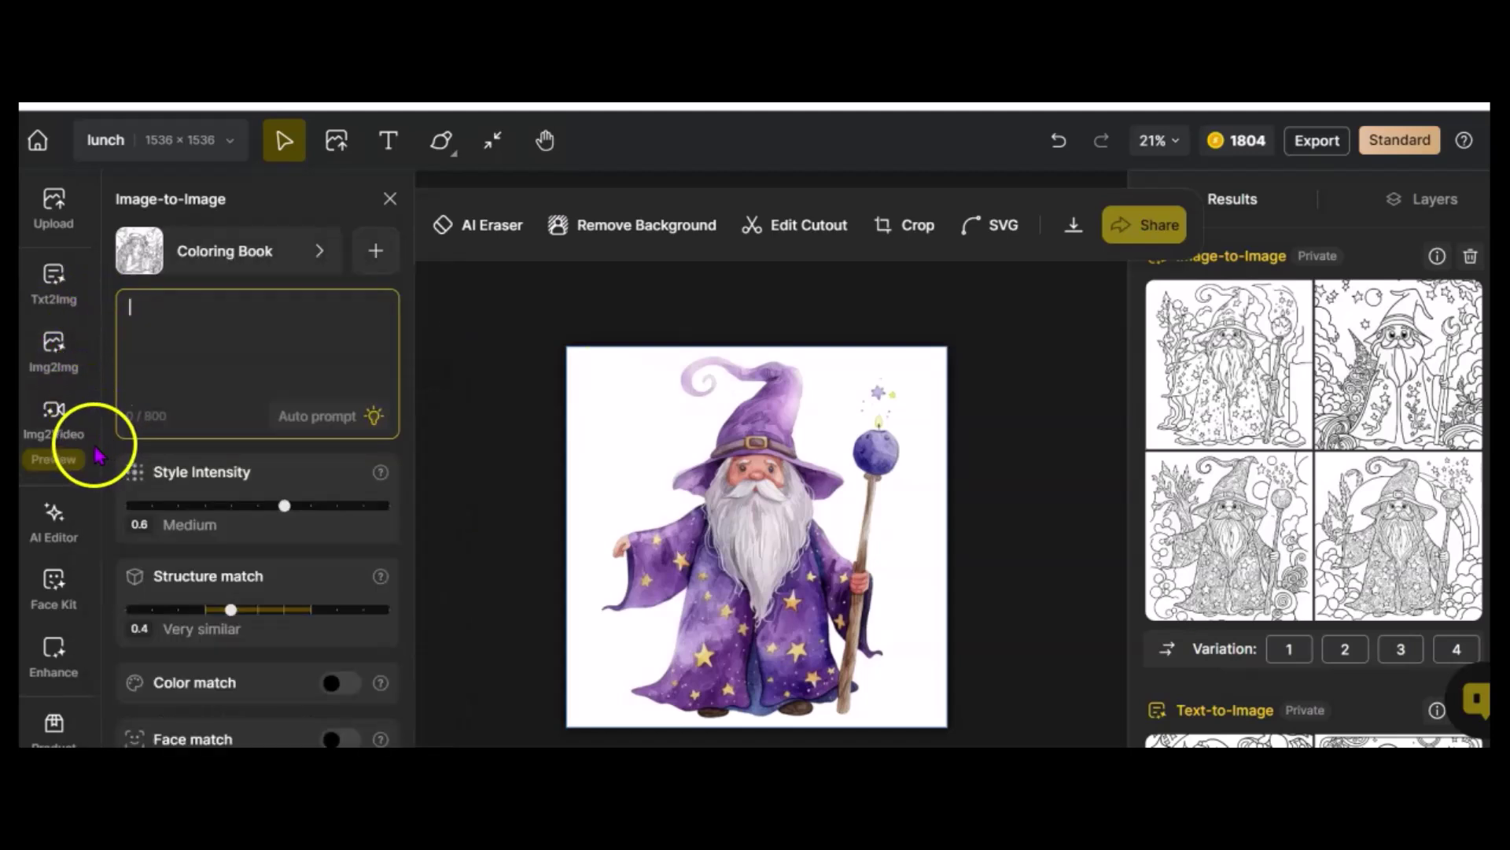
pyautogui.moveTo(65, 386)
pyautogui.click(56, 205)
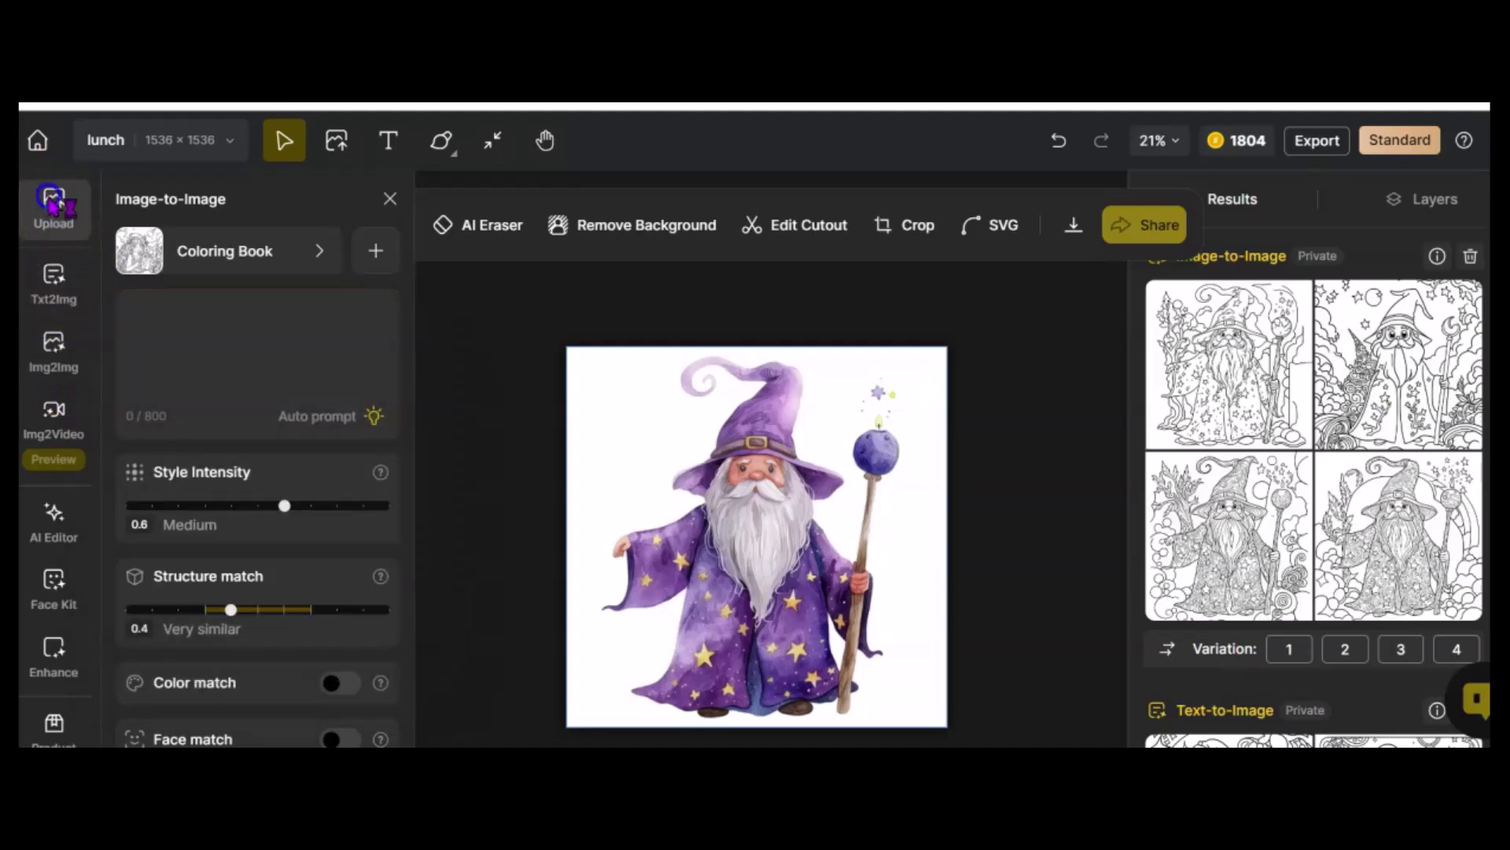
pyautogui.scroll(-1, 787, 377)
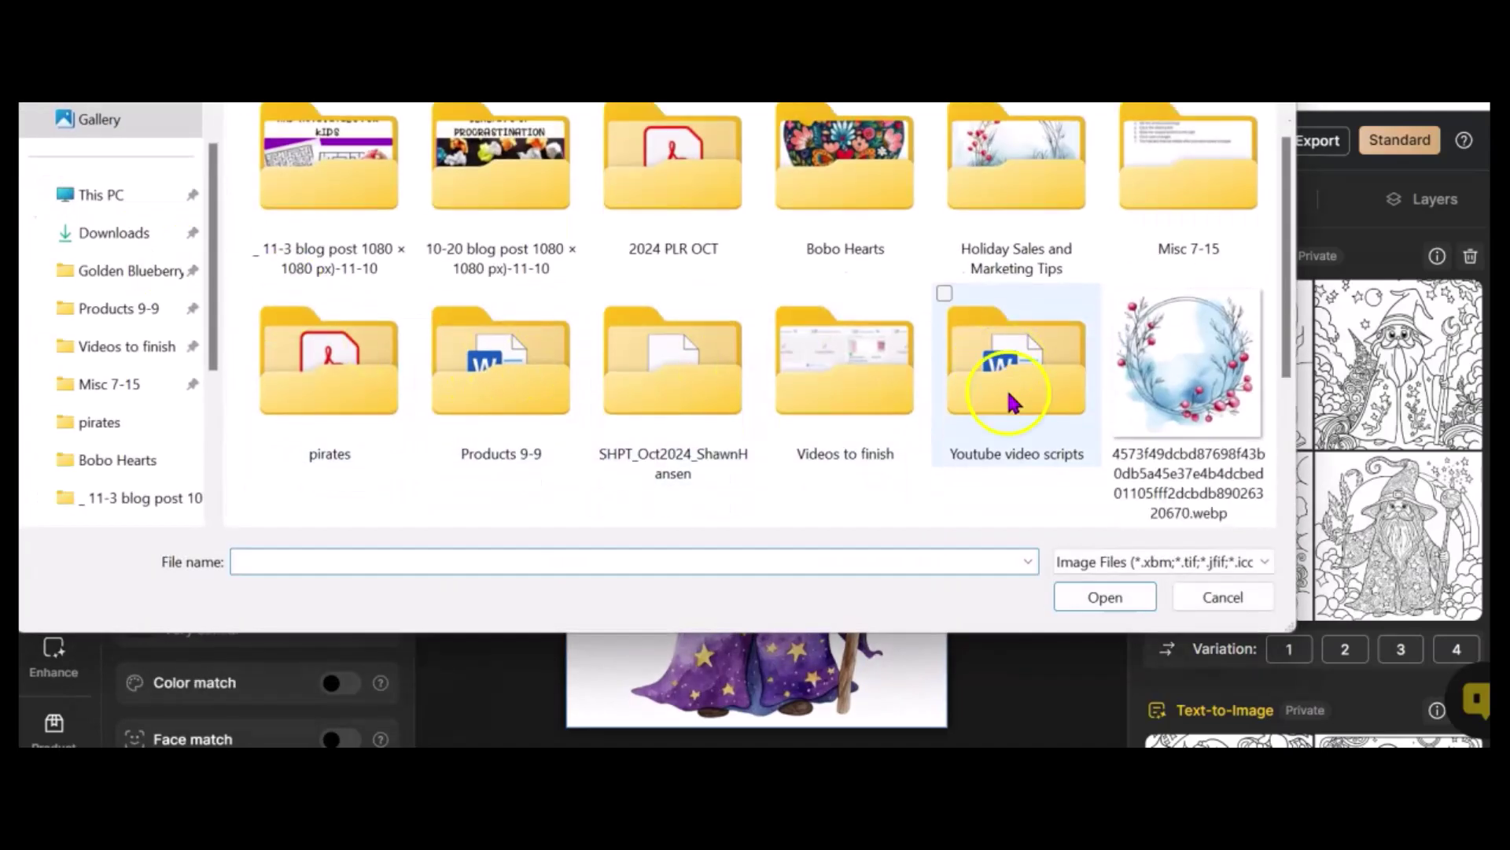
pyautogui.click(1154, 370)
pyautogui.doubleClick(1154, 370)
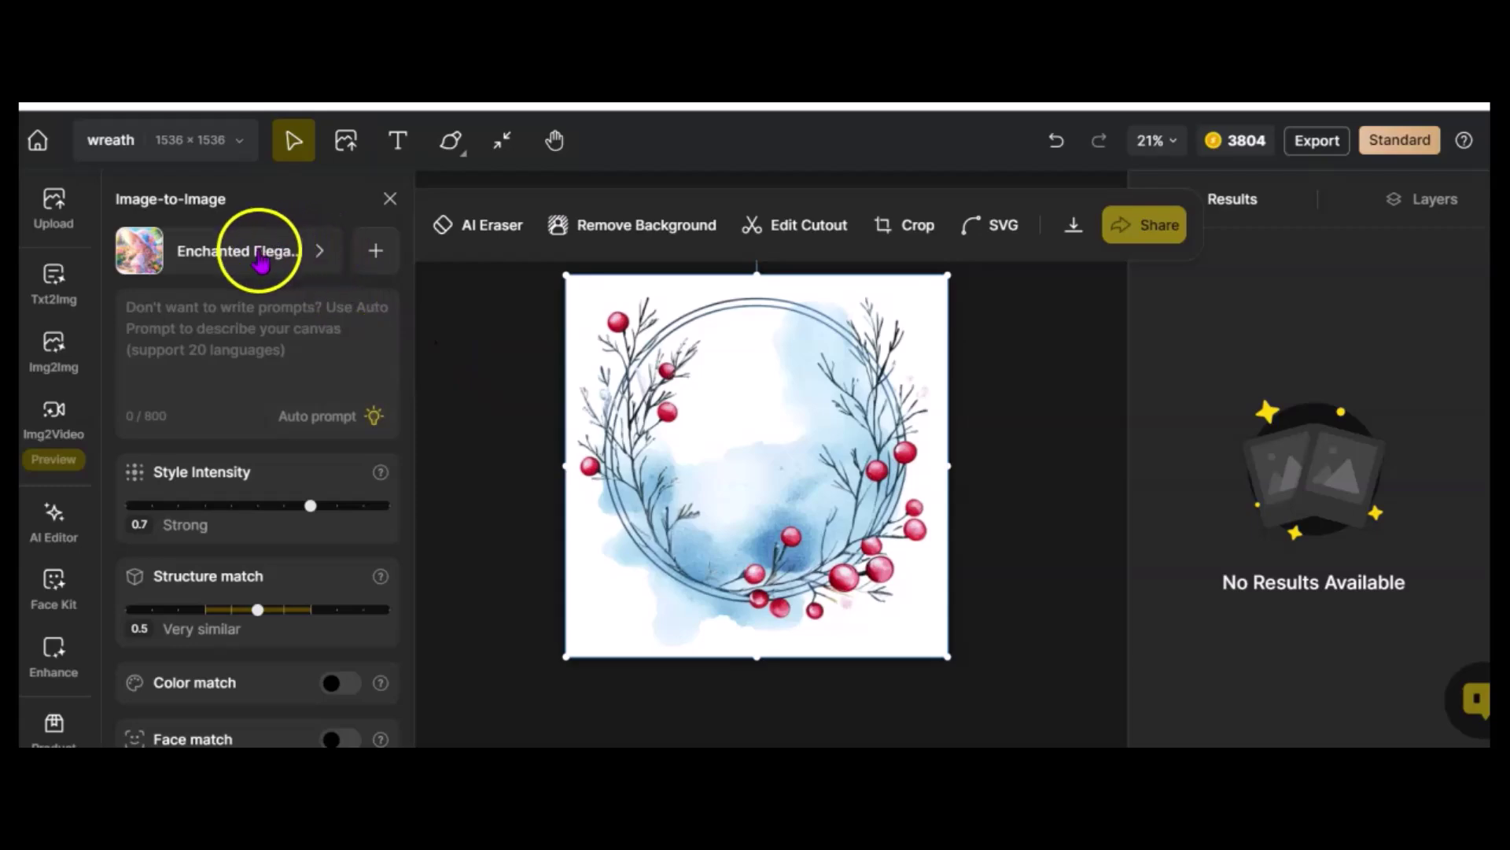
# Choose the Enchanted Elegance style and loosen Structure match from 0.5 to 0.3
pyautogui.click(317, 258)
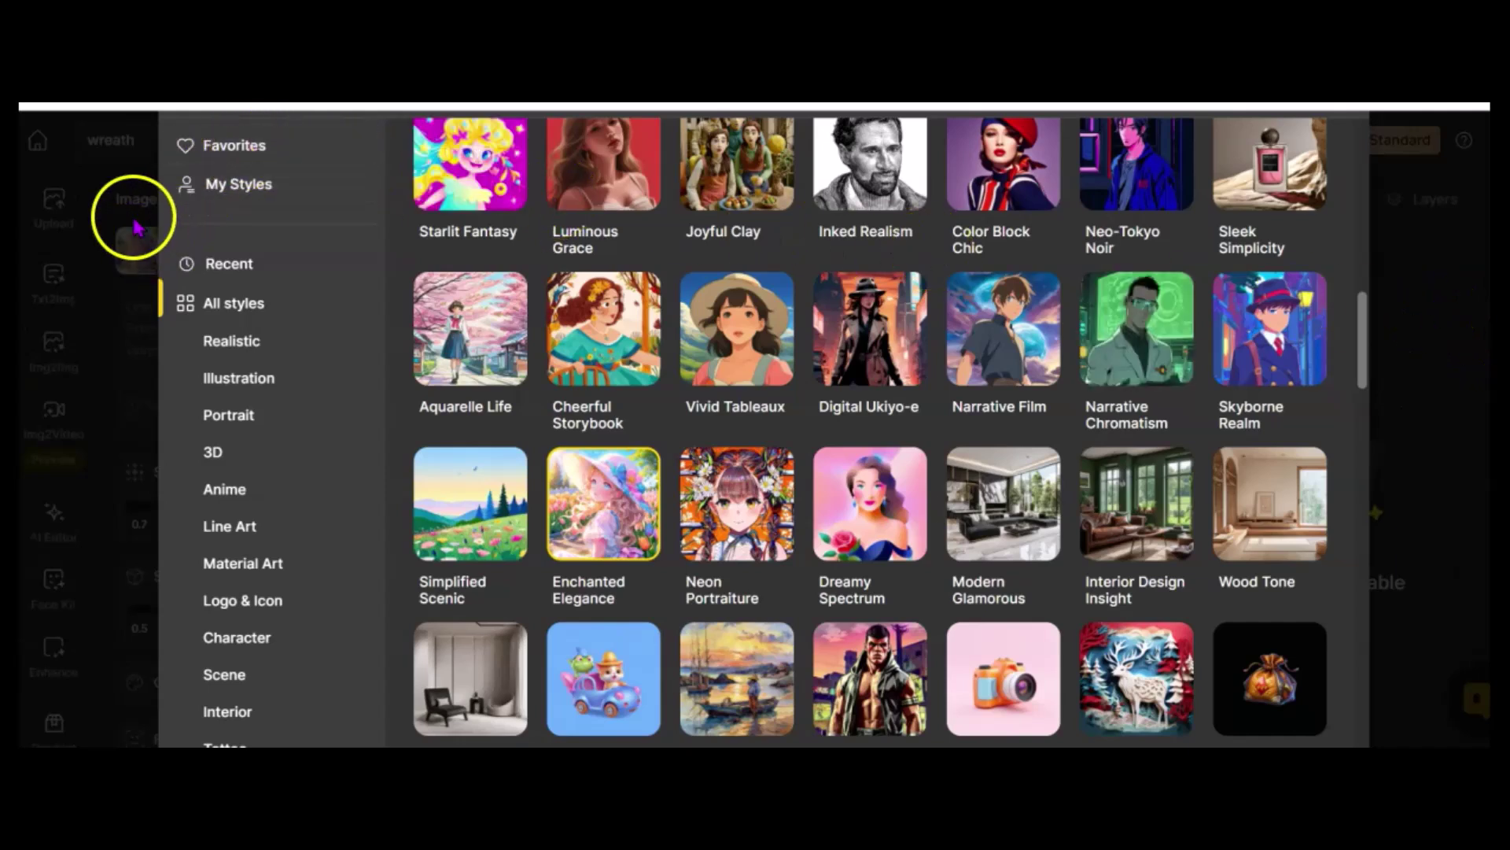
pyautogui.click(1406, 313)
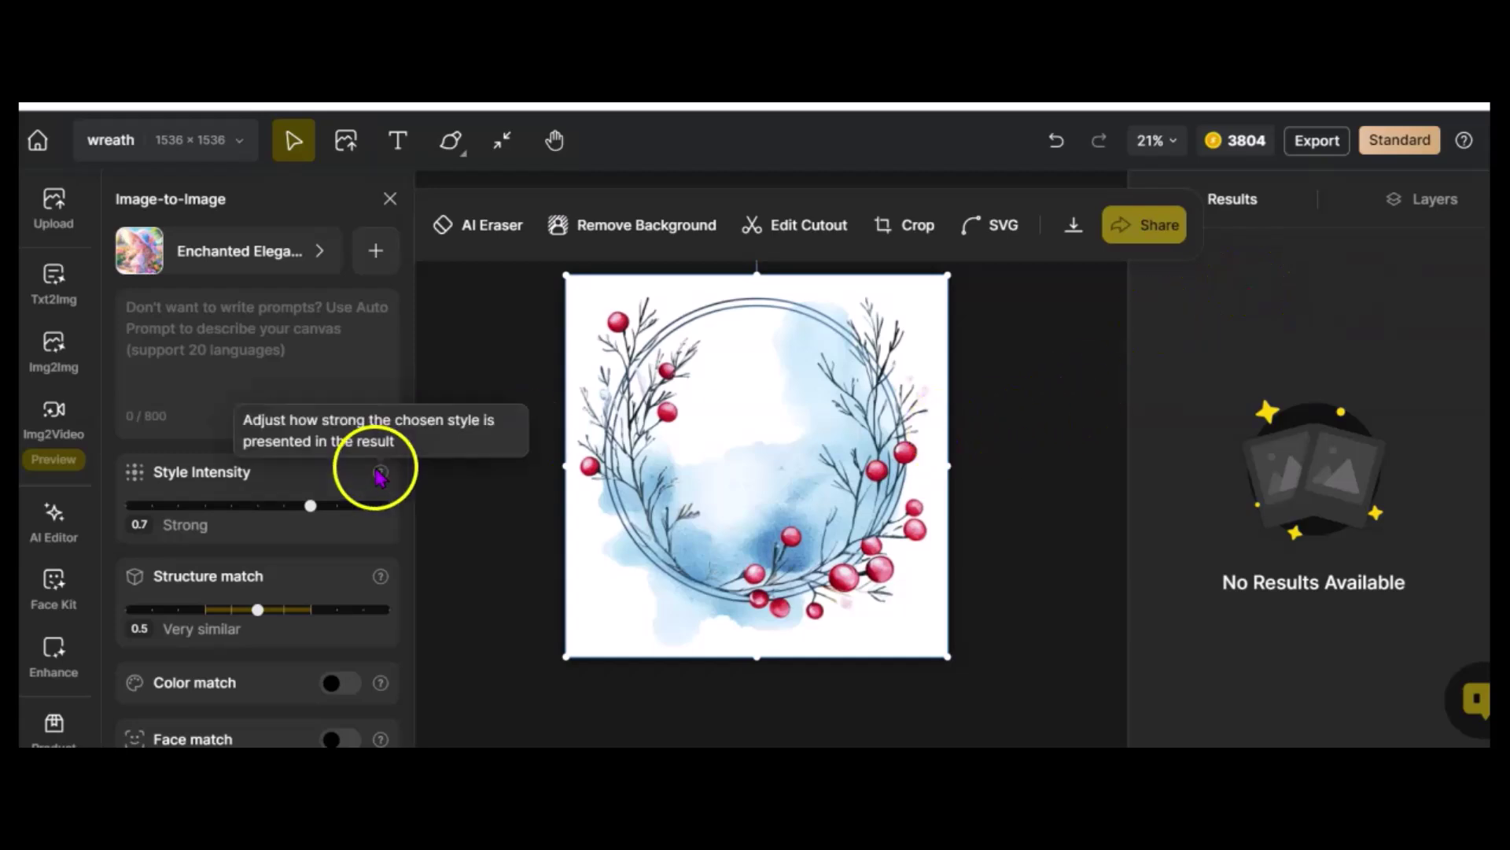
pyautogui.scroll(-2, 268, 340)
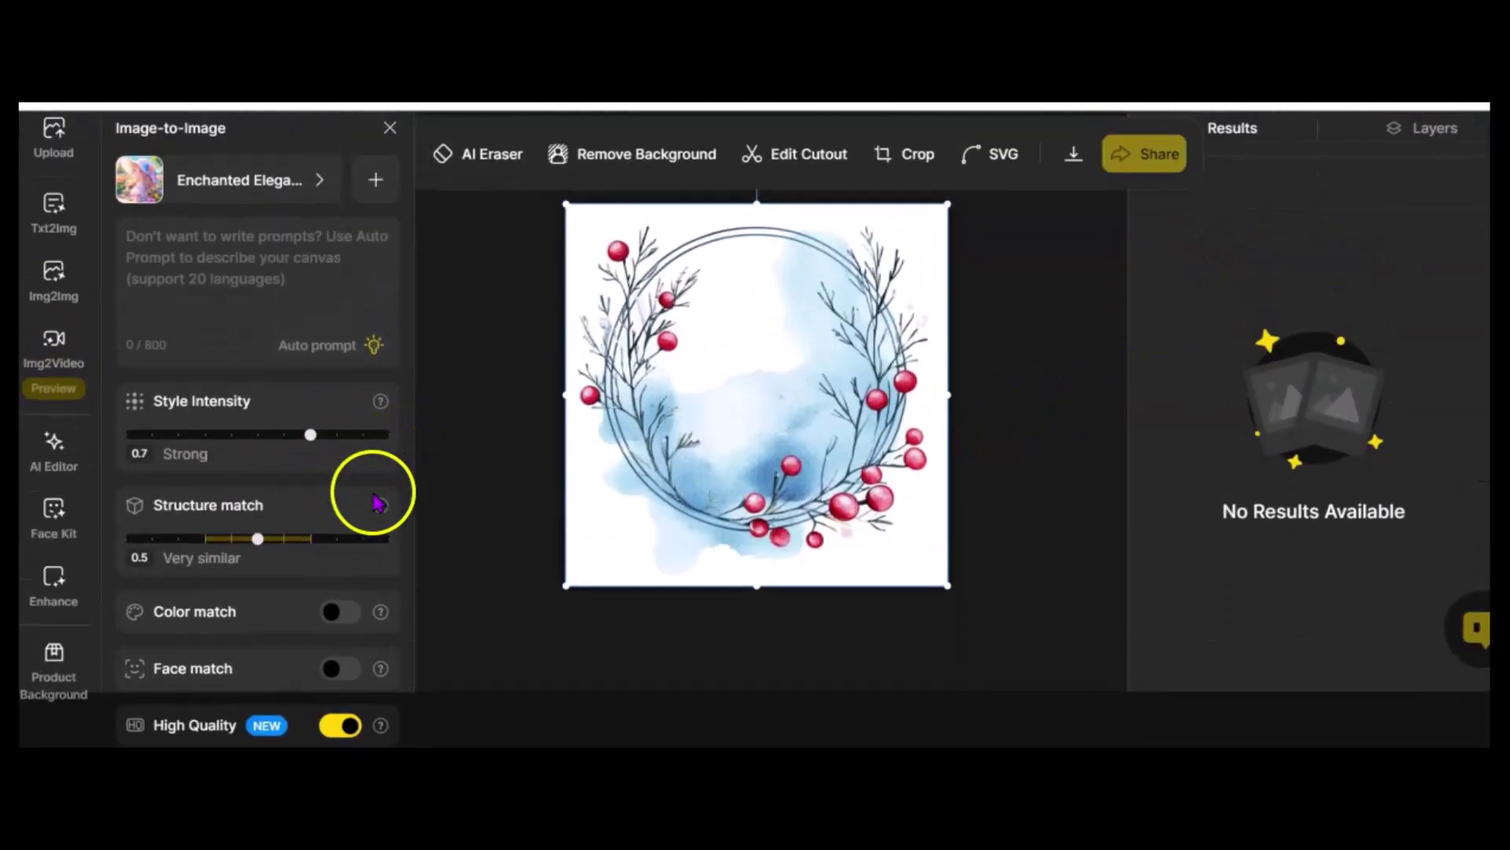
pyautogui.moveTo(257, 539); pyautogui.dragTo(204, 539)
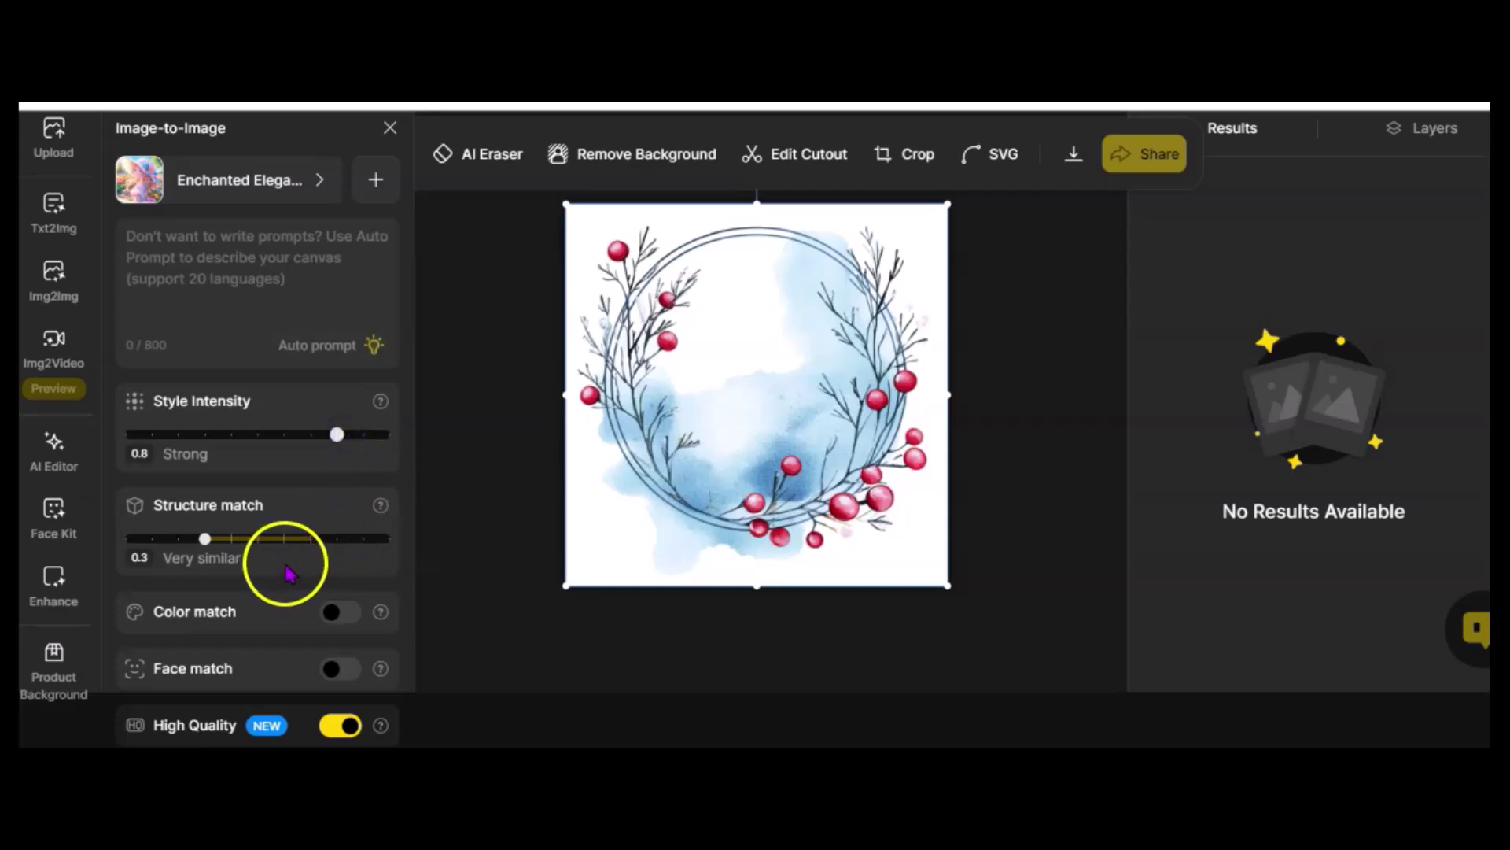
pyautogui.scroll(-3, 306, 567)
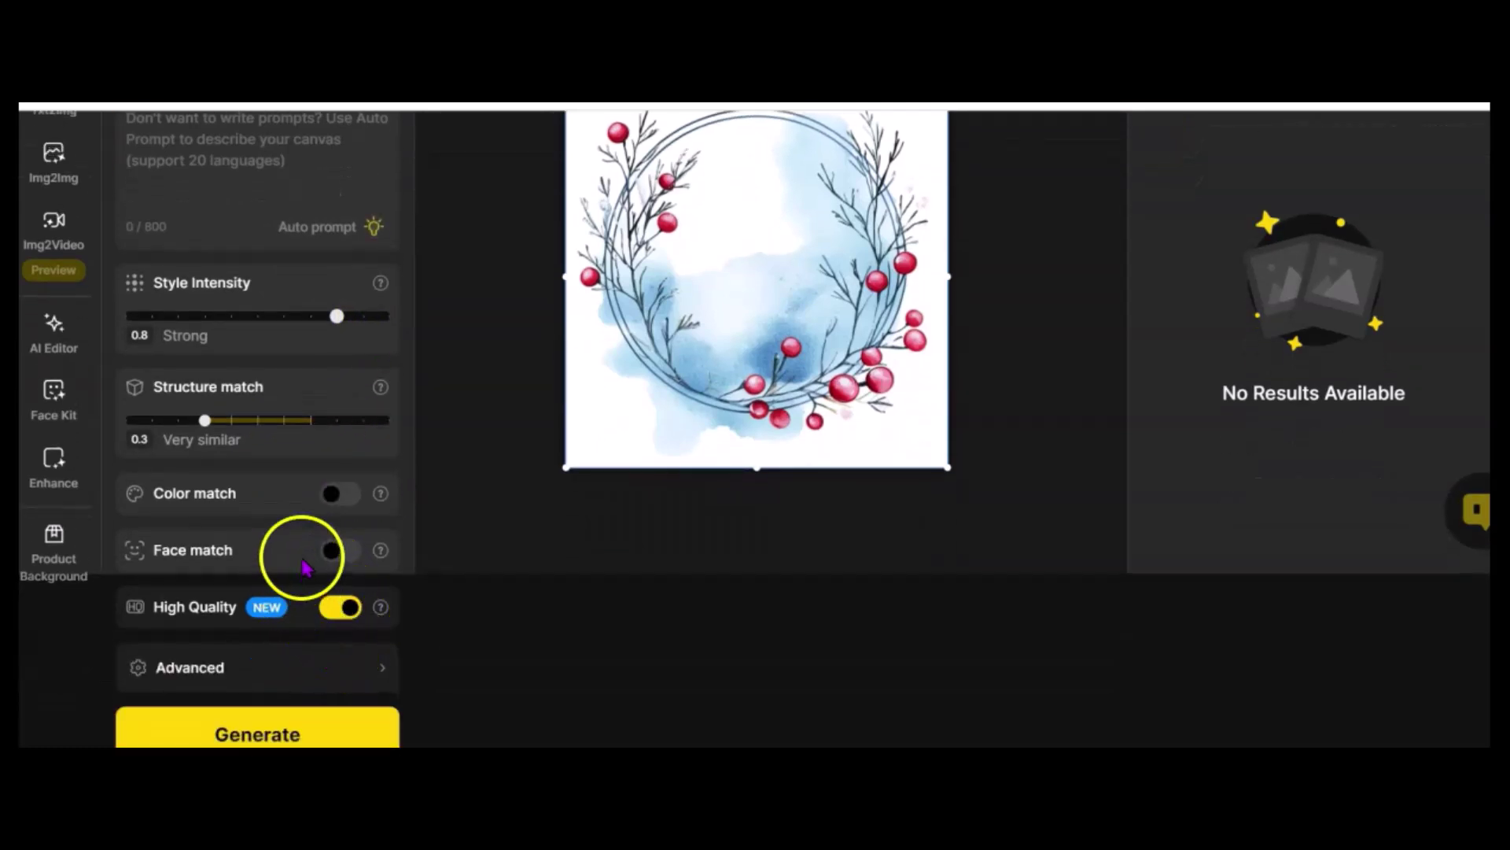
# Generate four Enchanted Elegance wreaths with red and blue berries, then lower style intensity to 0.5 Medium
pyautogui.click(345, 727)
pyautogui.scroll(3, 472, 540)
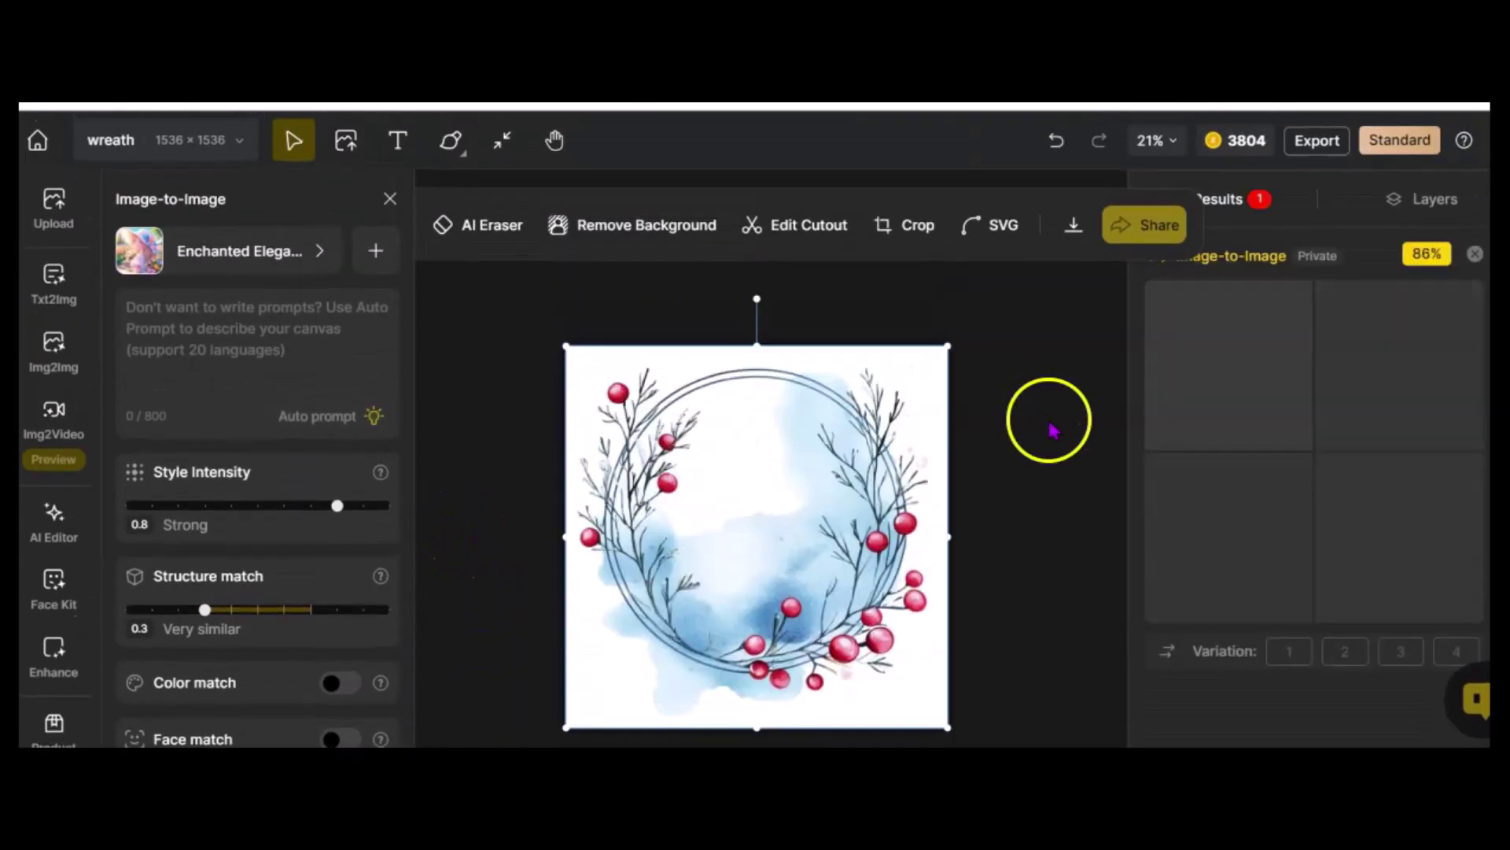
pyautogui.moveTo(1231, 574)
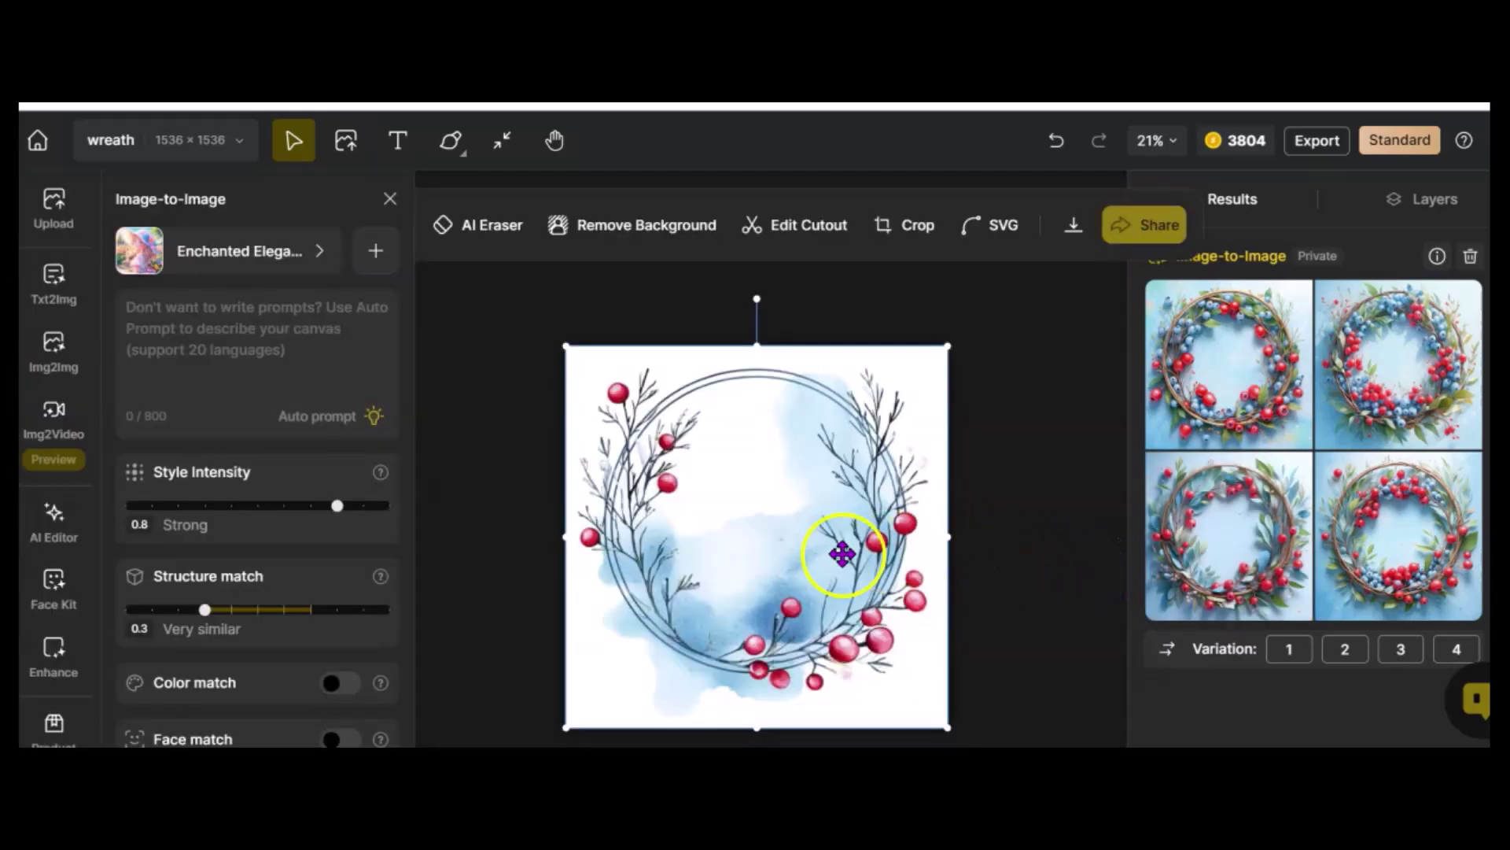
pyautogui.moveTo(1407, 536)
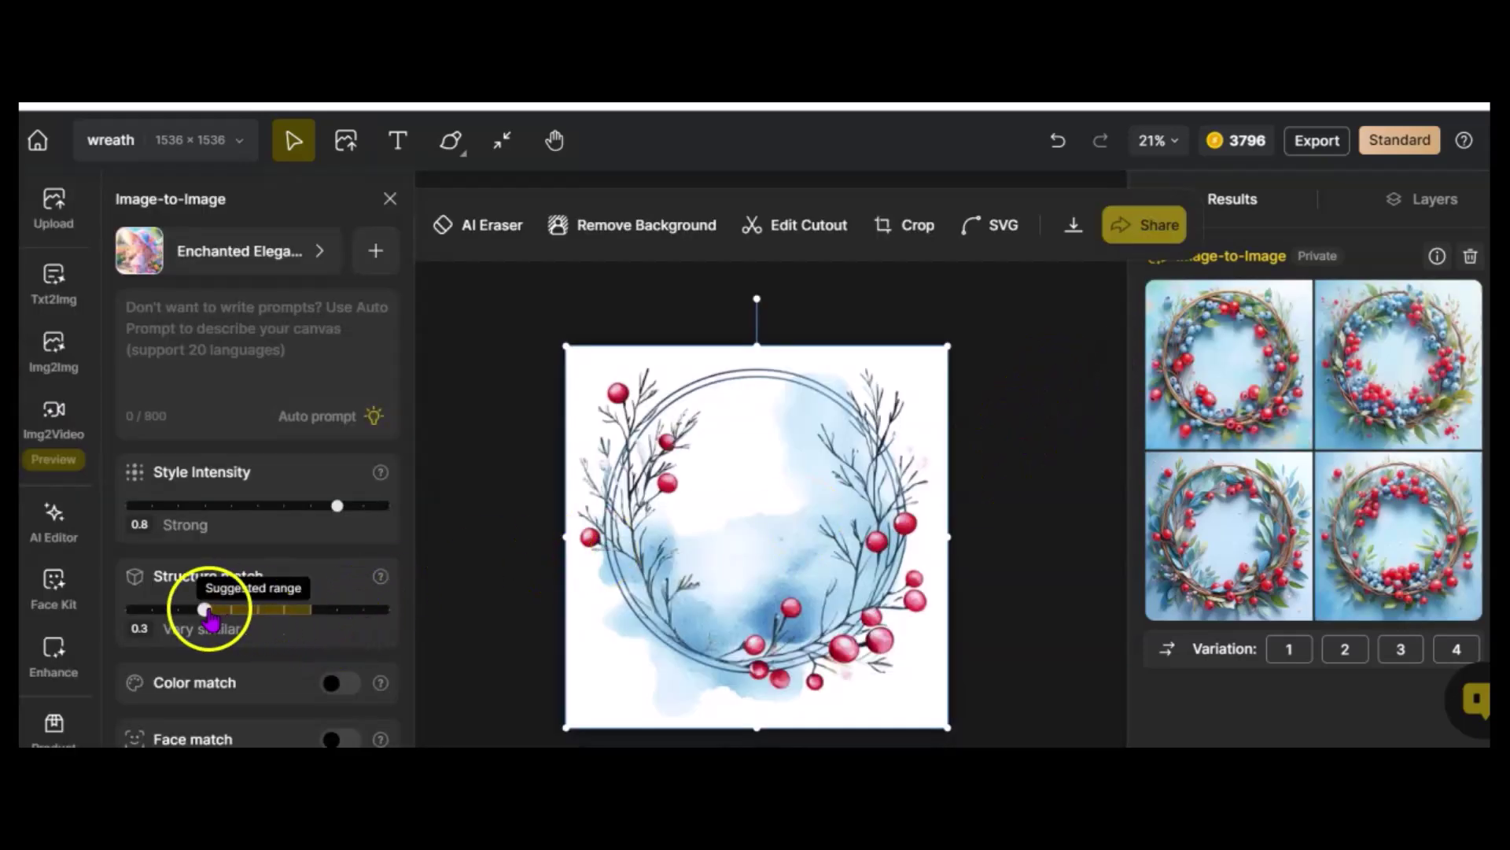
pyautogui.click(338, 506)
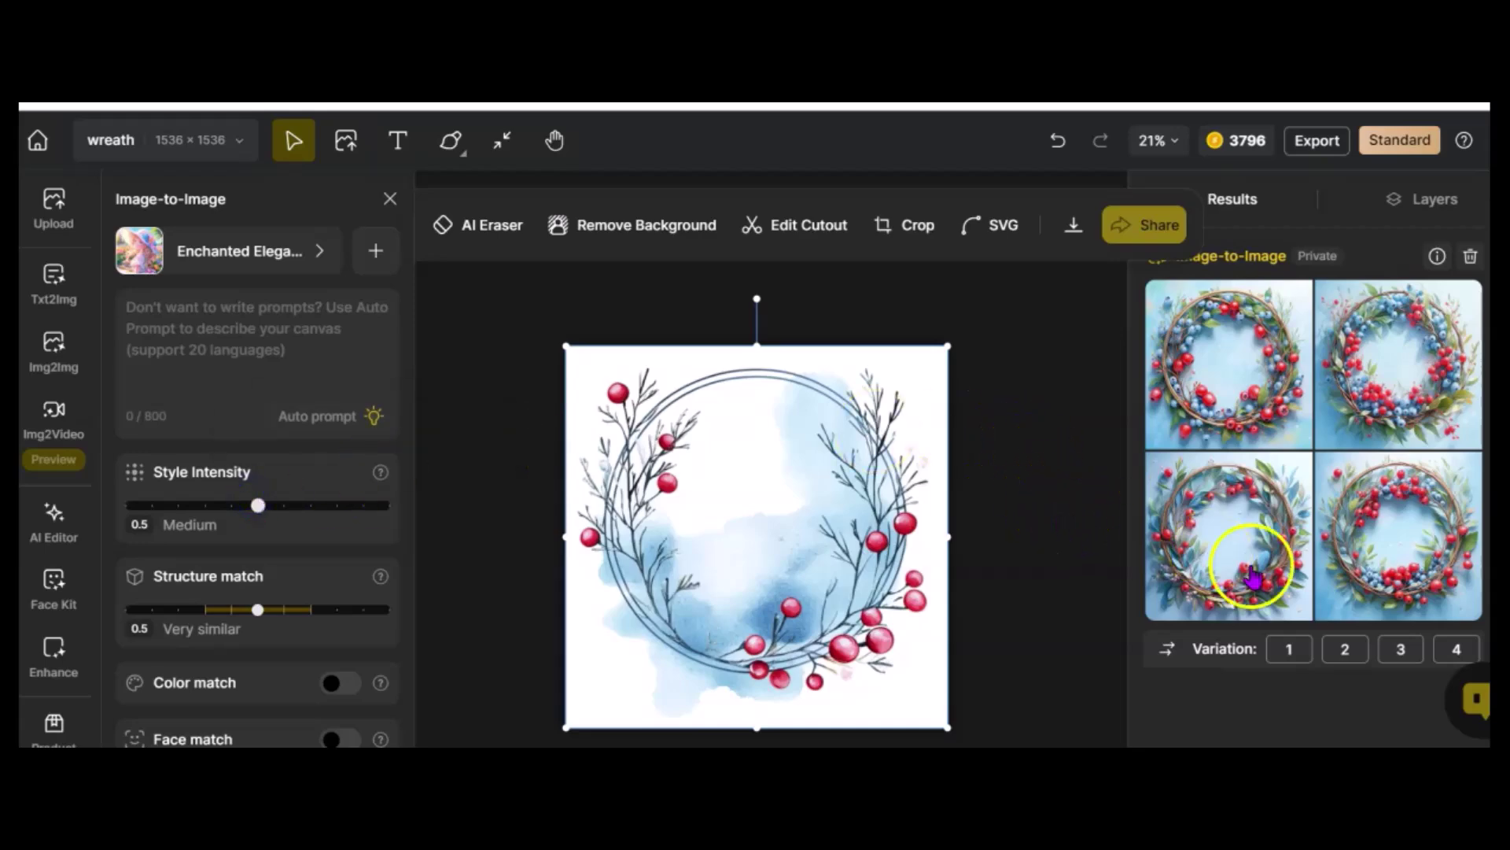
pyautogui.moveTo(1322, 590)
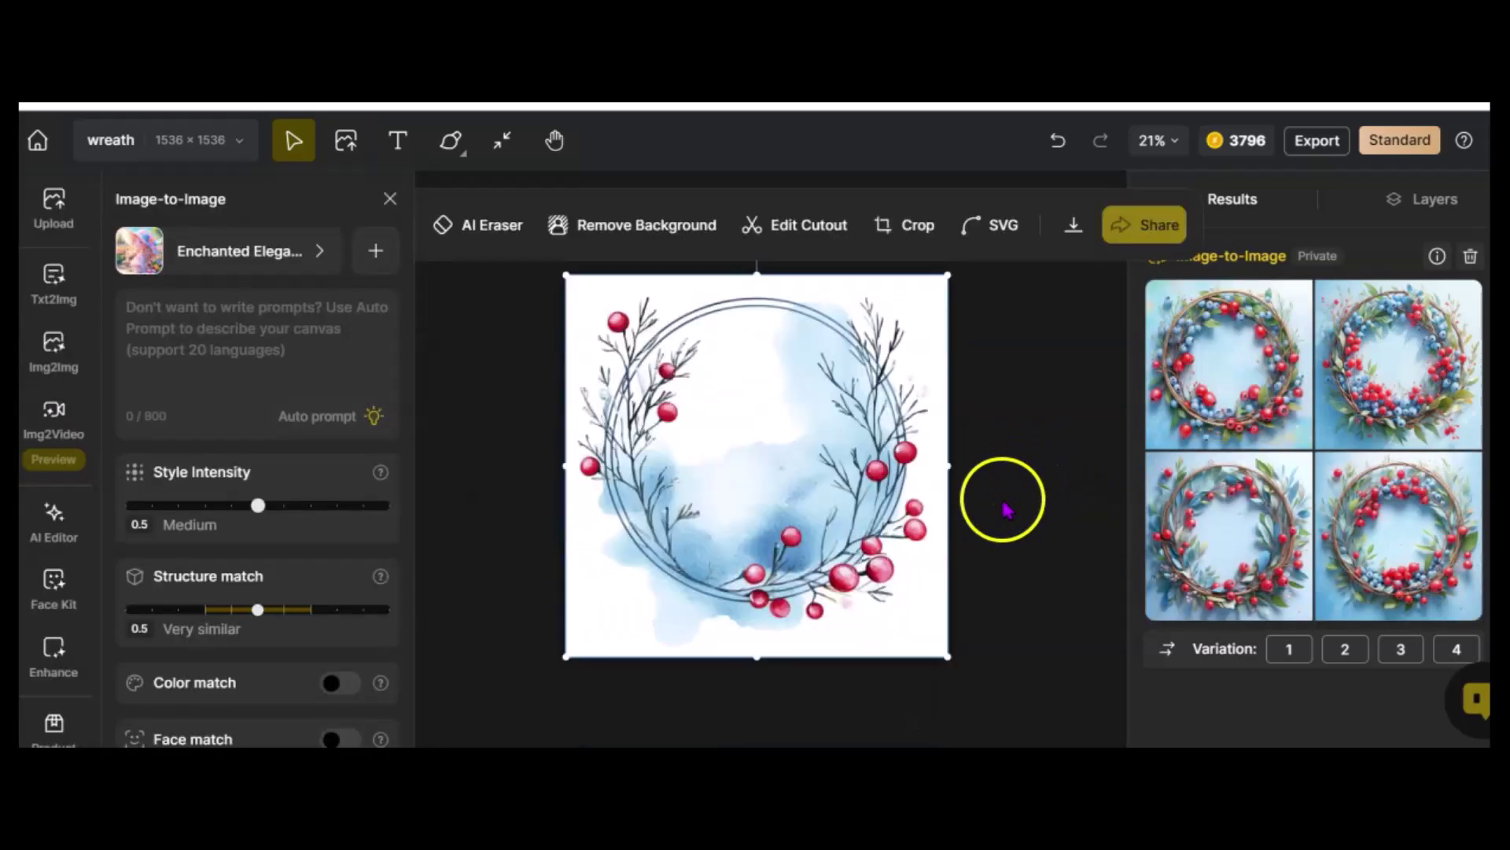
# Generate a fresh batch of four red-berry wreaths on blue at 0.5 style intensity and structure match, then preview them
pyautogui.scroll(-3, 315, 582)
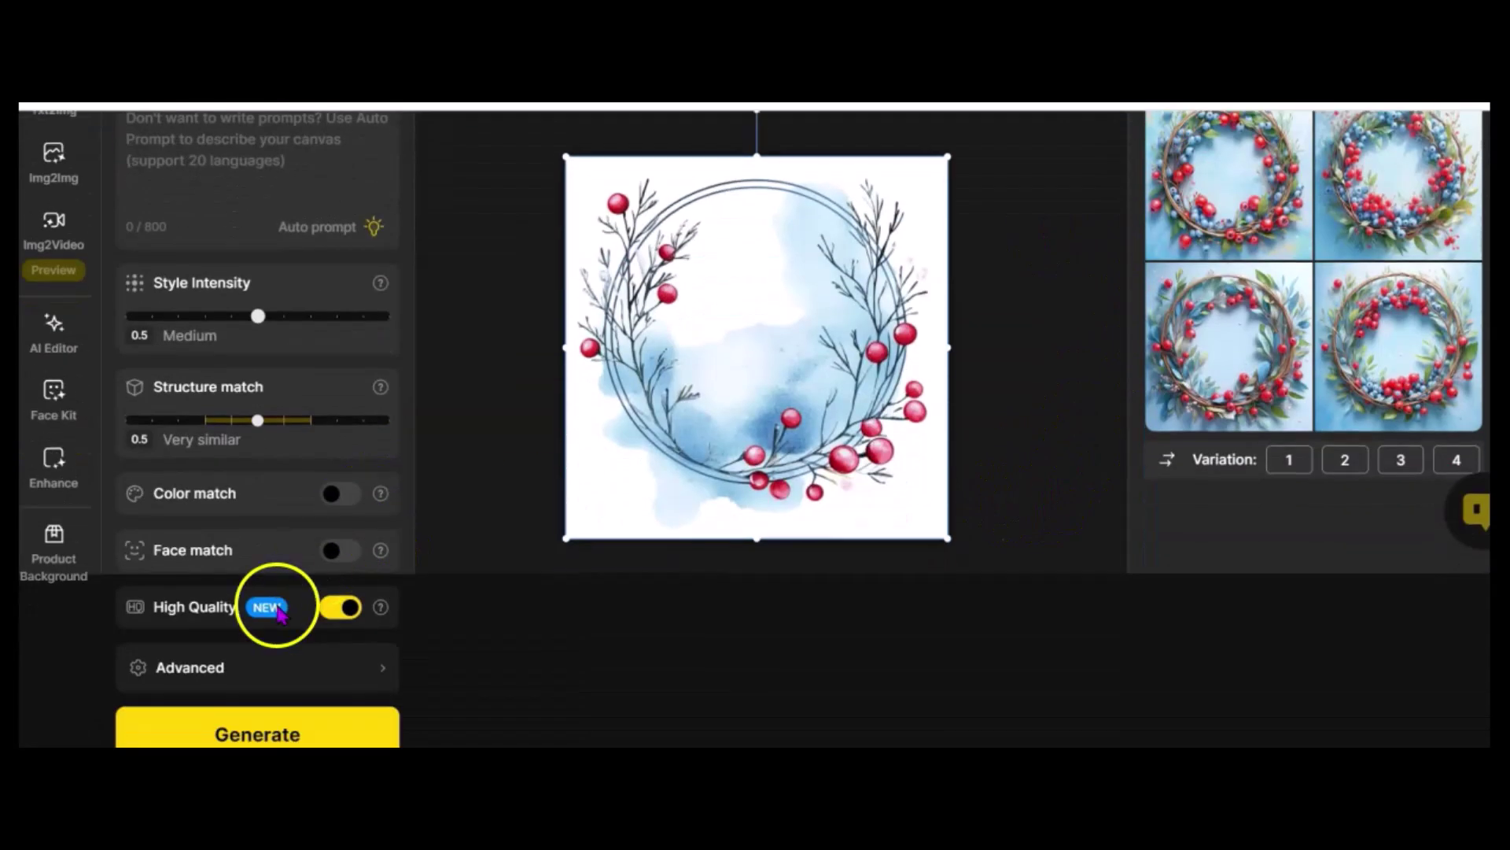
pyautogui.click(279, 728)
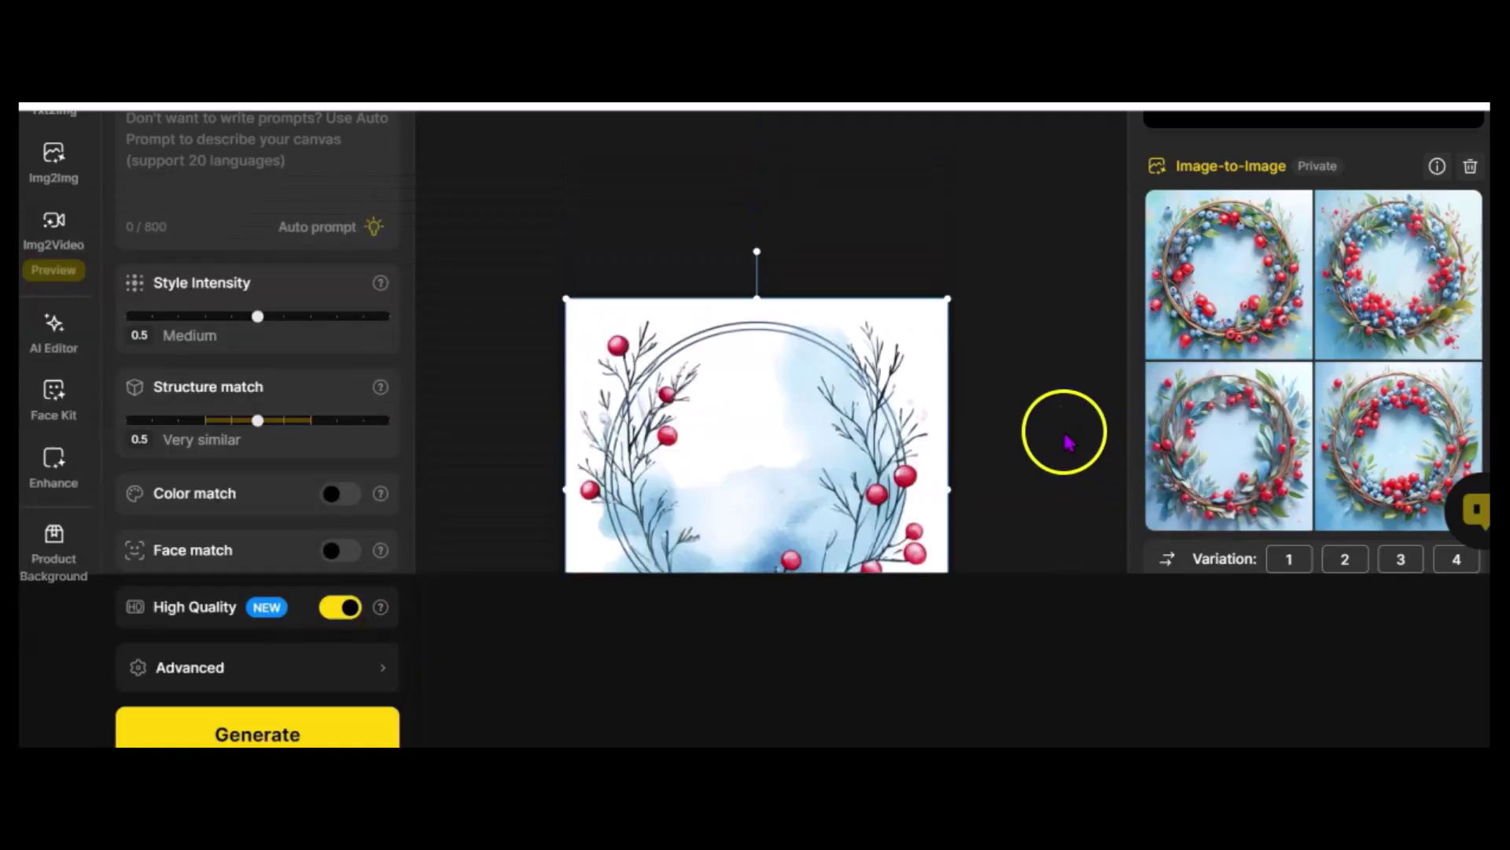
pyautogui.moveTo(1317, 406)
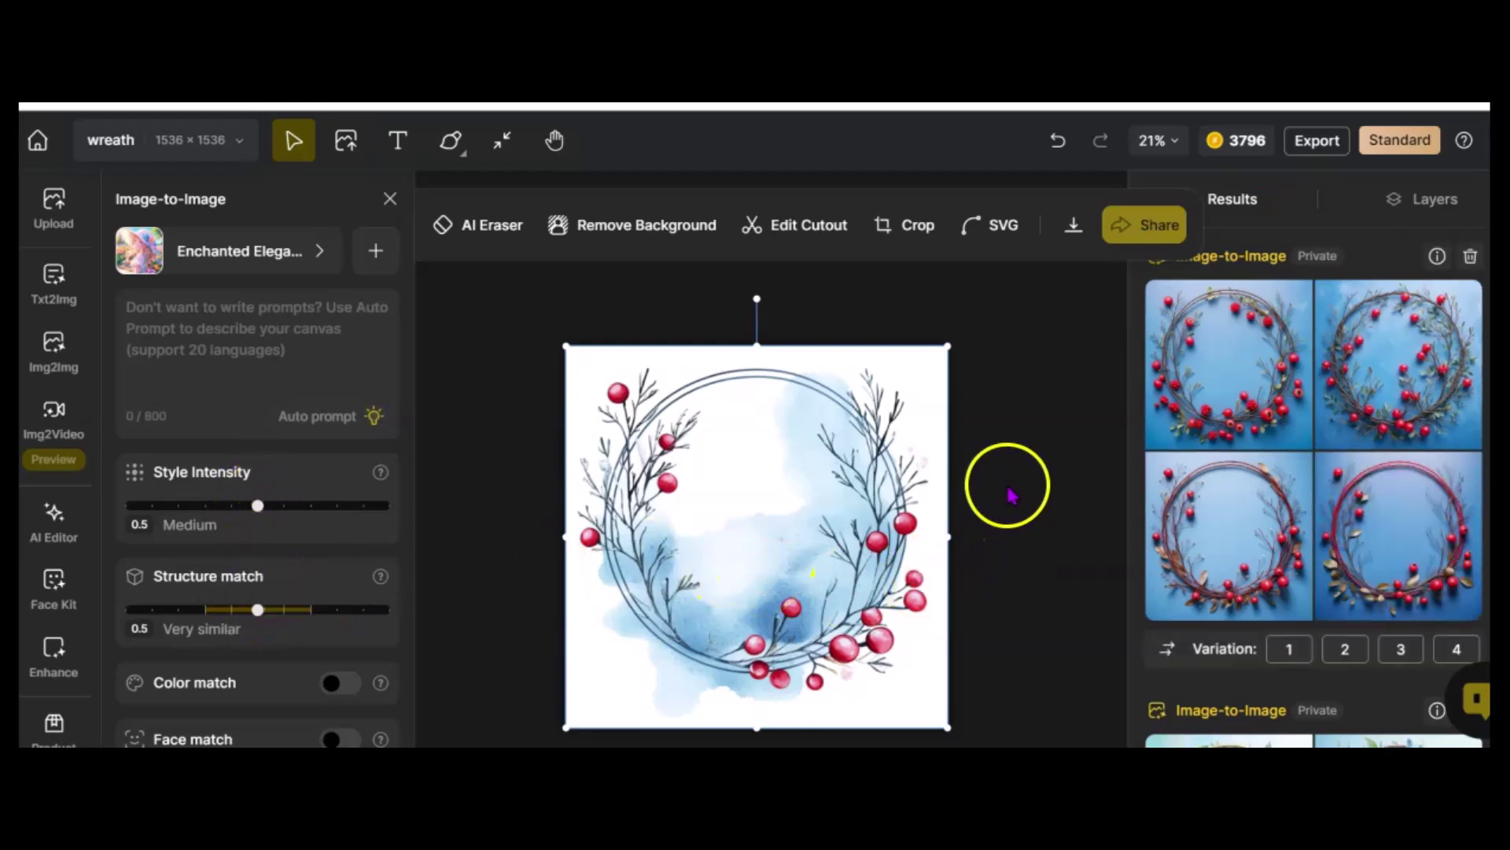
pyautogui.moveTo(1194, 519)
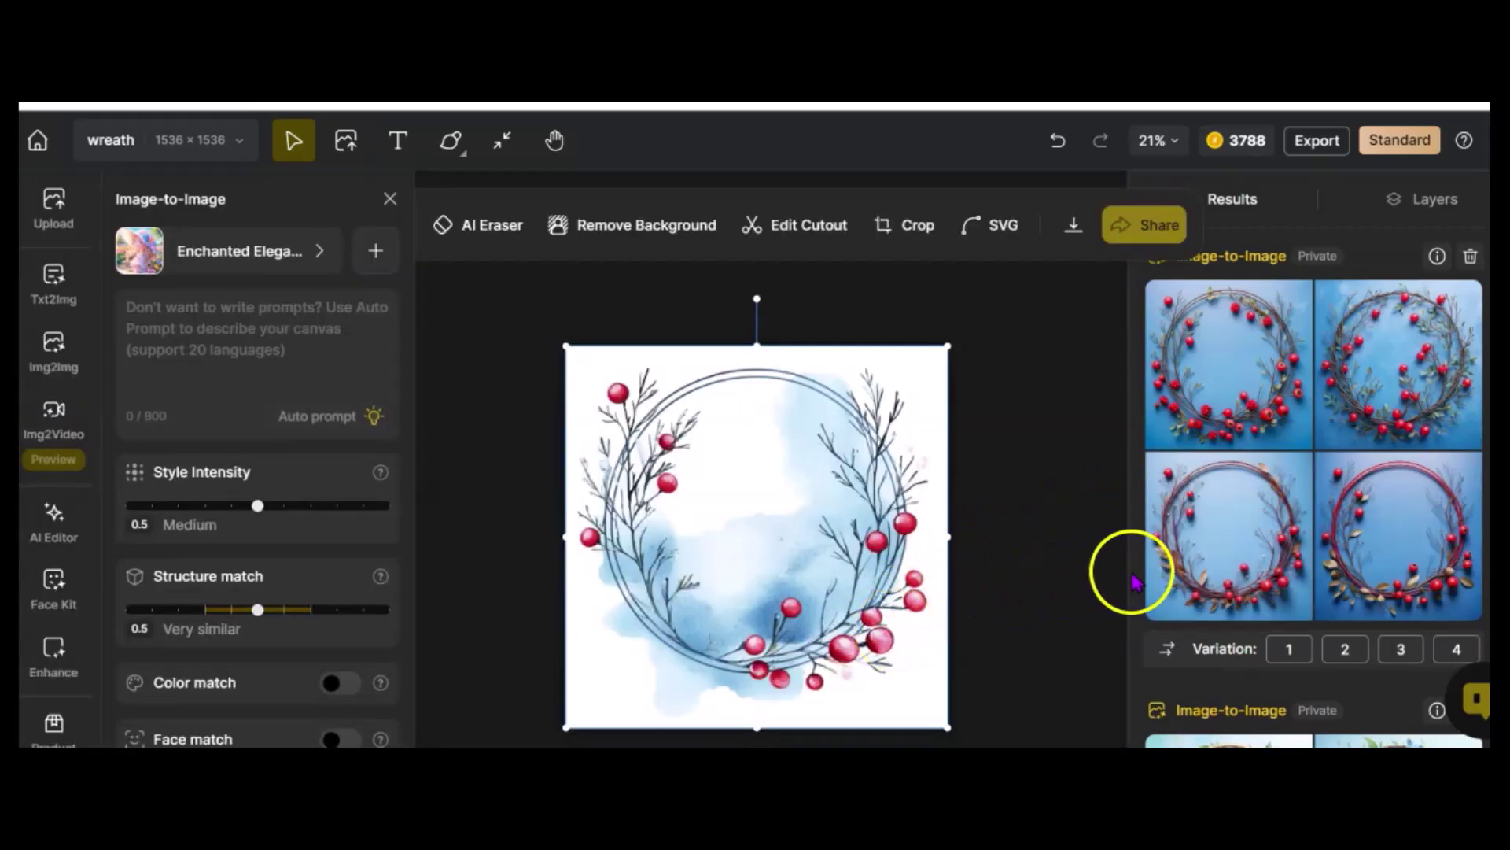
pyautogui.scroll(-5, 1211, 542)
pyautogui.moveTo(1237, 506)
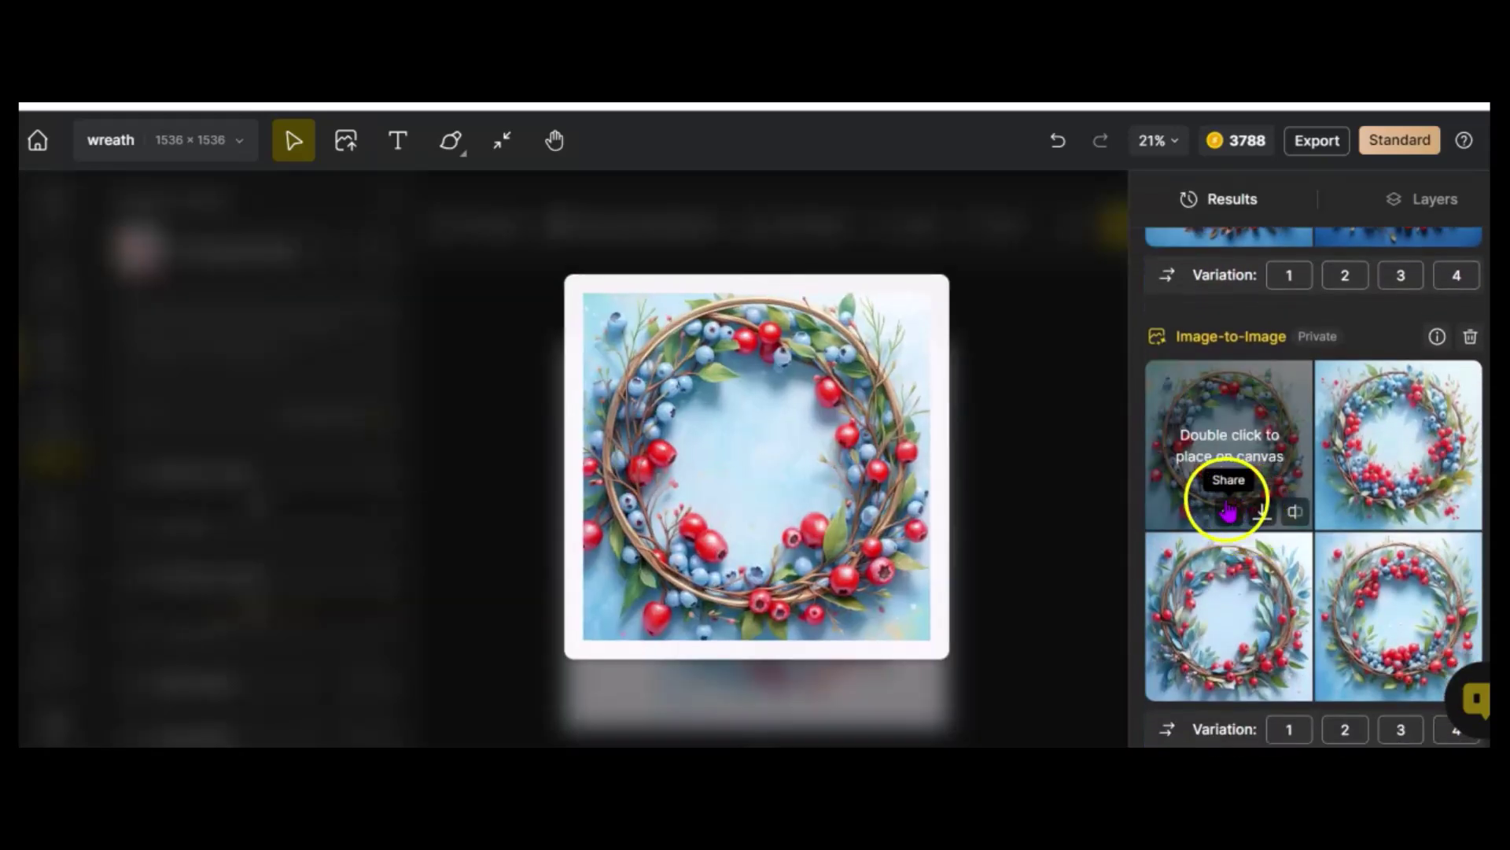
pyautogui.moveTo(1247, 601)
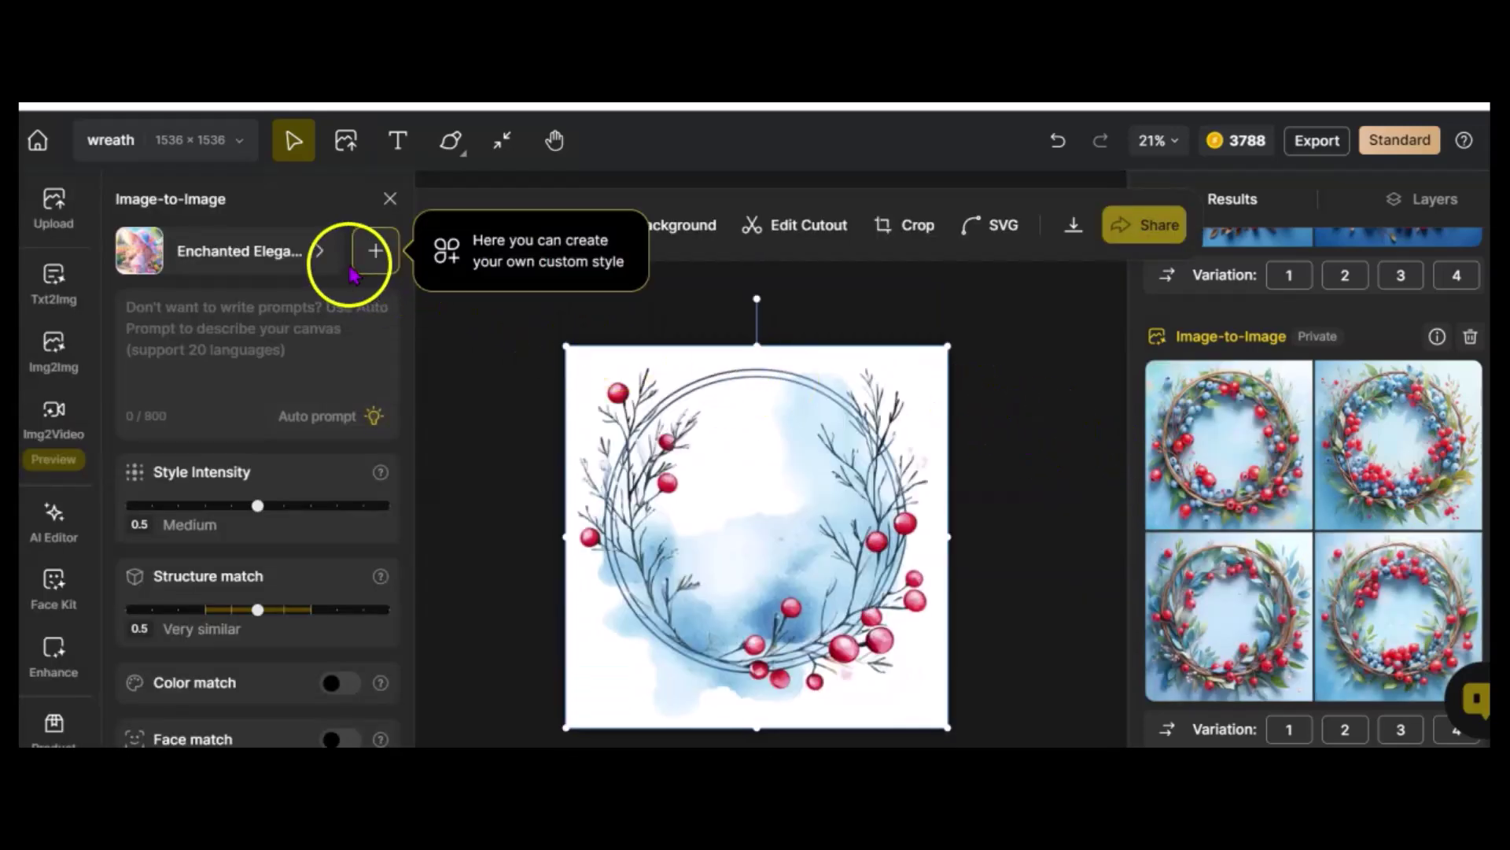
# Switch the wreath's style to Coloring Book
pyautogui.click(321, 251)
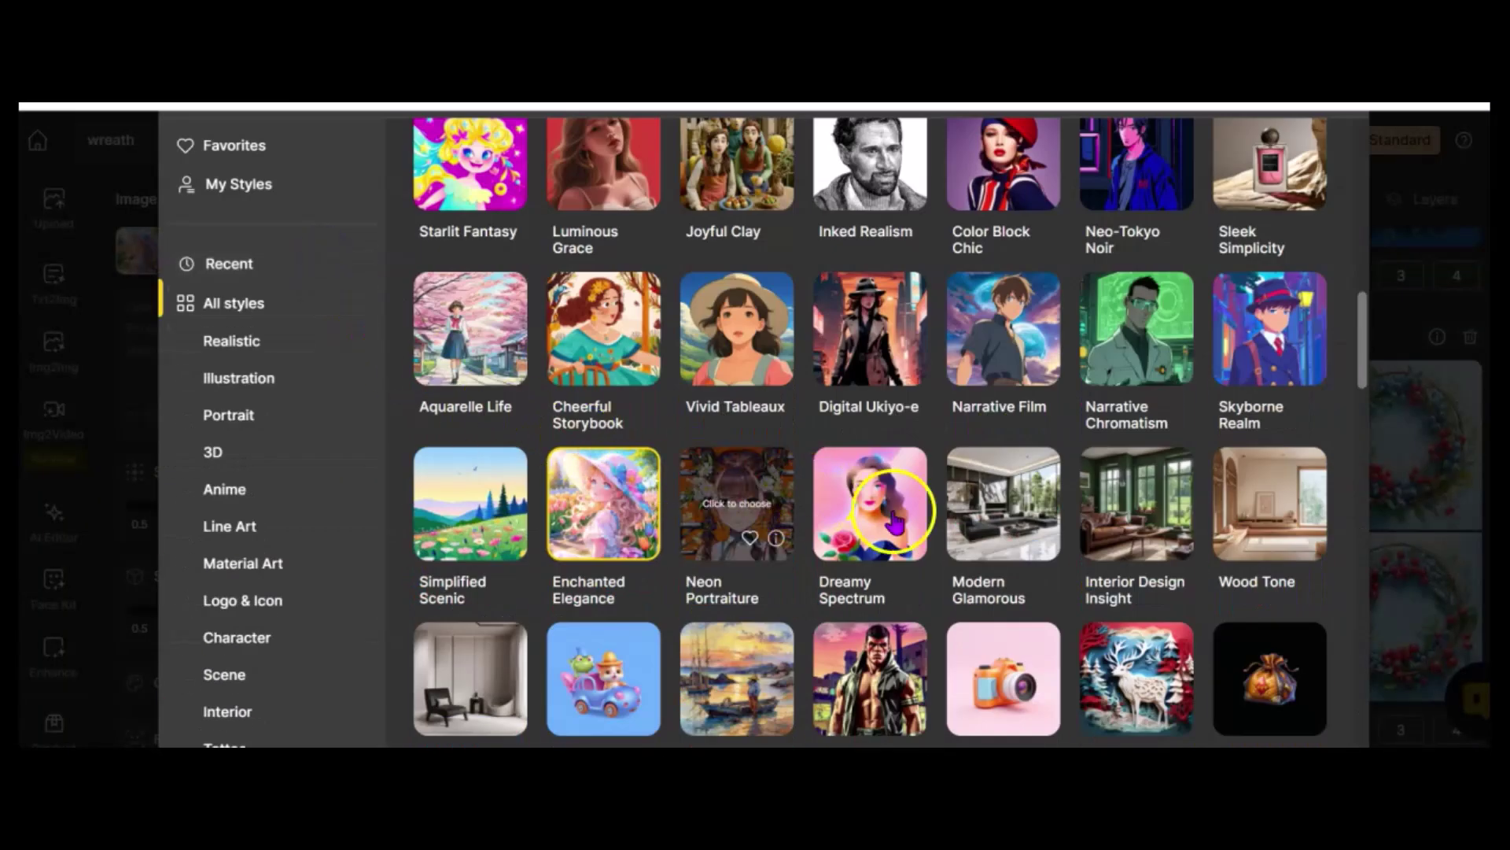
pyautogui.scroll(-5, 910, 522)
pyautogui.scroll(-3, 921, 568)
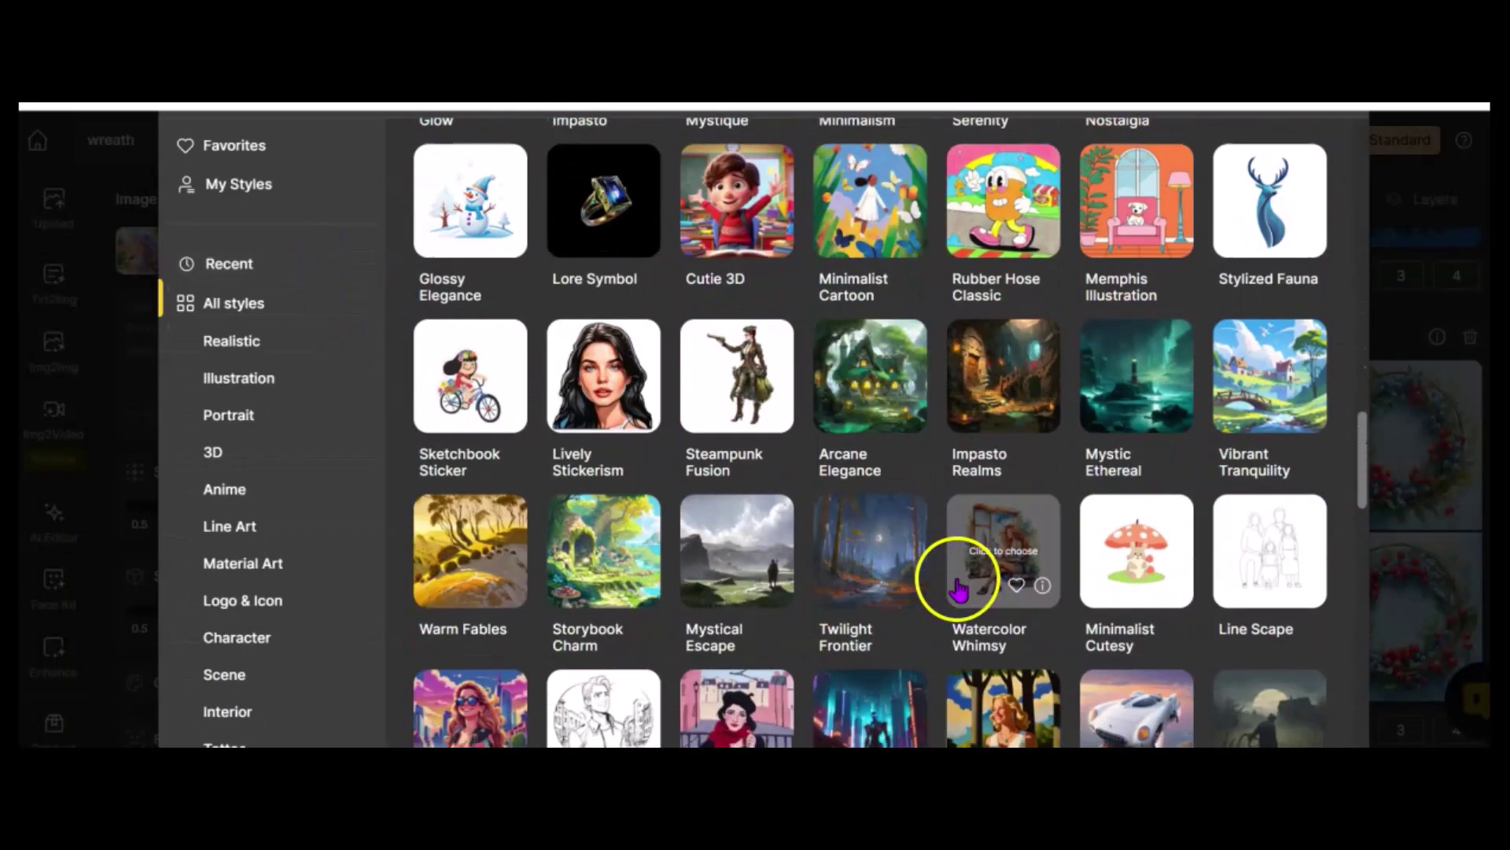
pyautogui.scroll(10, 954, 583)
pyautogui.click(1120, 509)
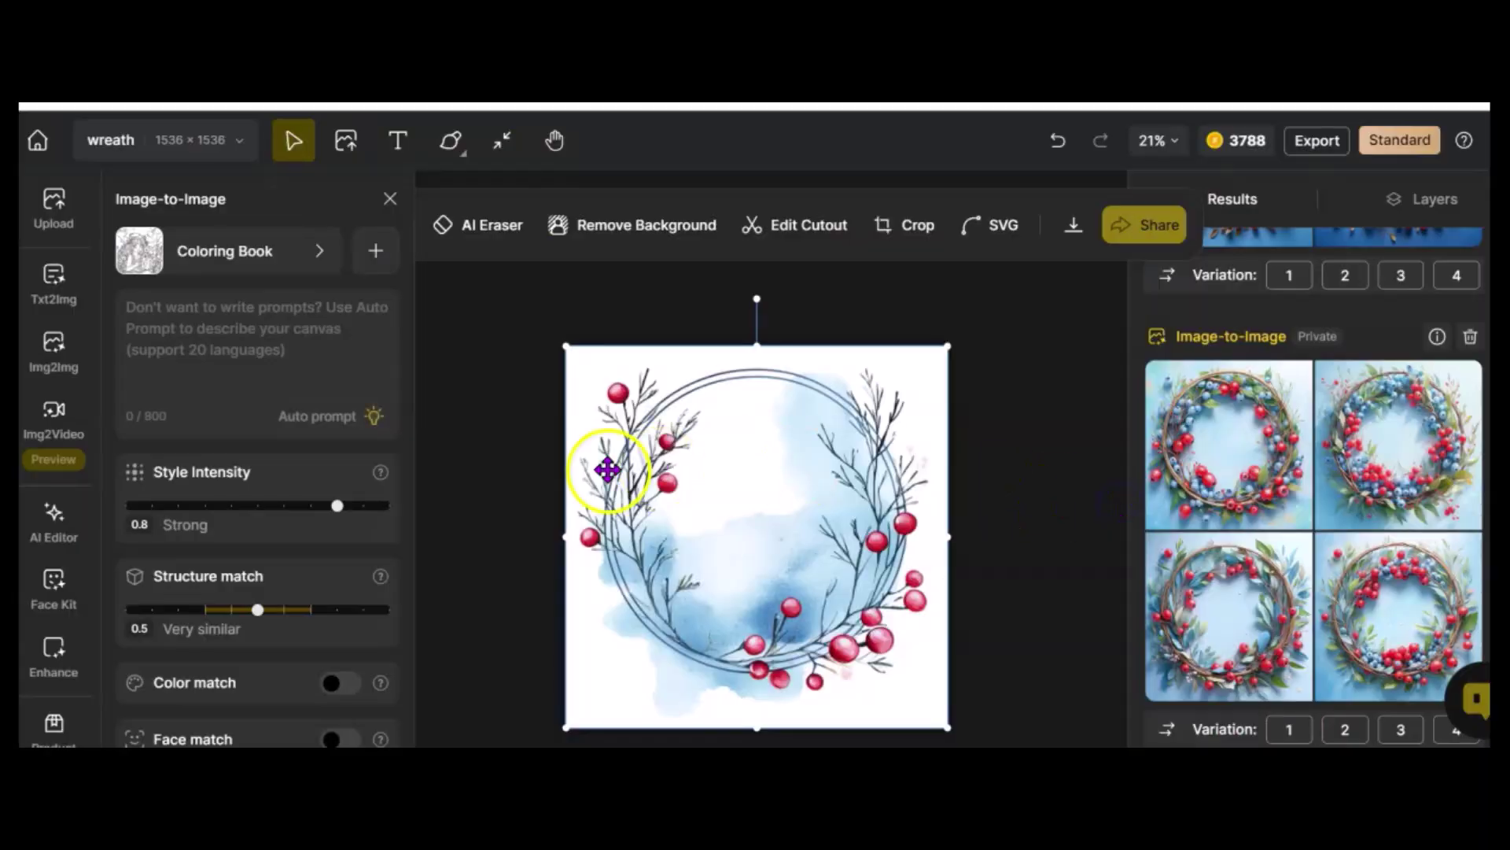
pyautogui.scroll(-2, 333, 472)
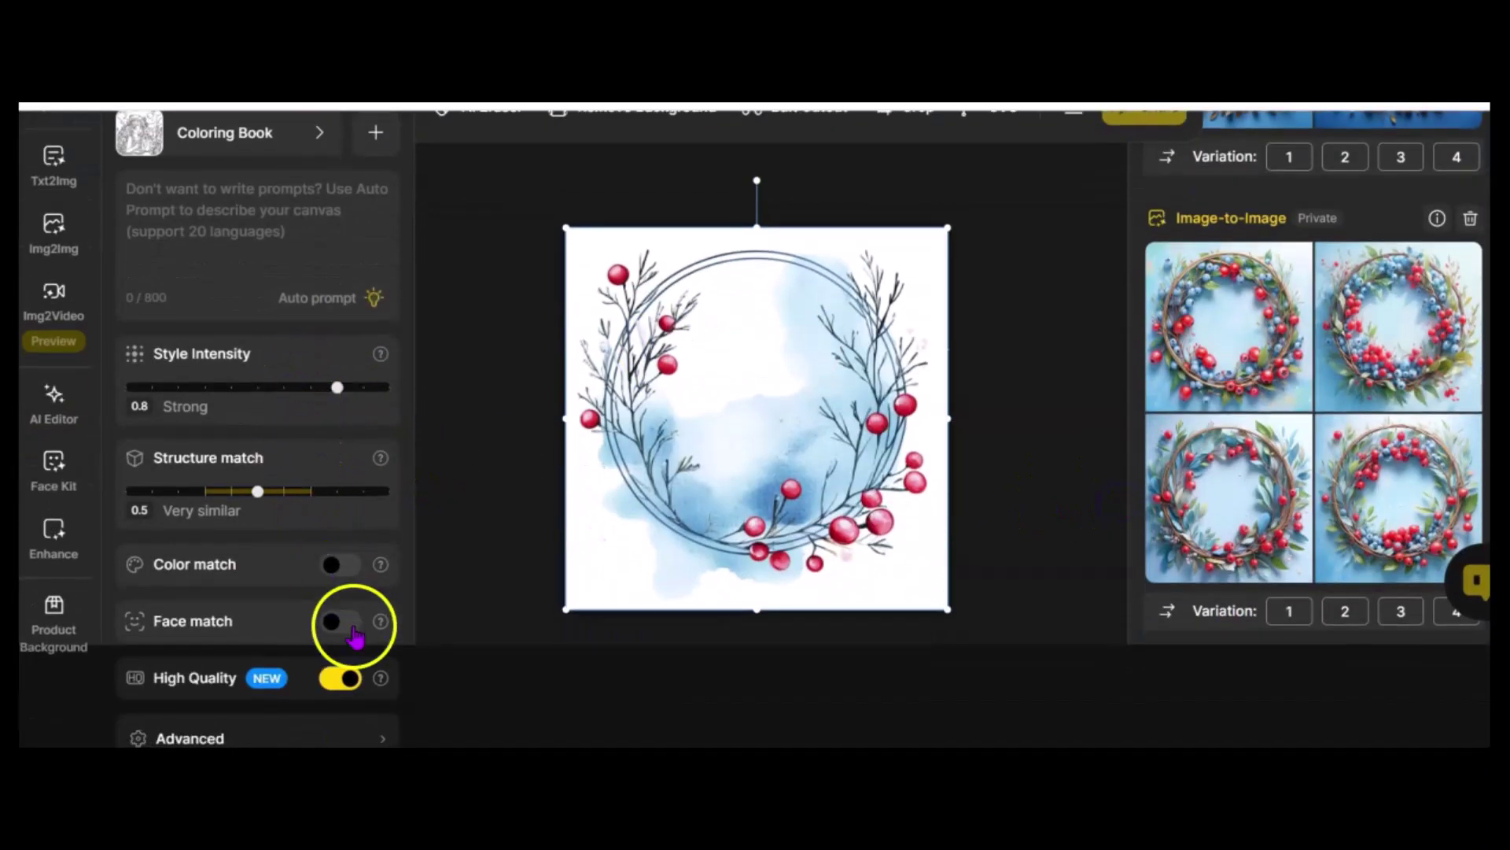
pyautogui.scroll(2, 313, 572)
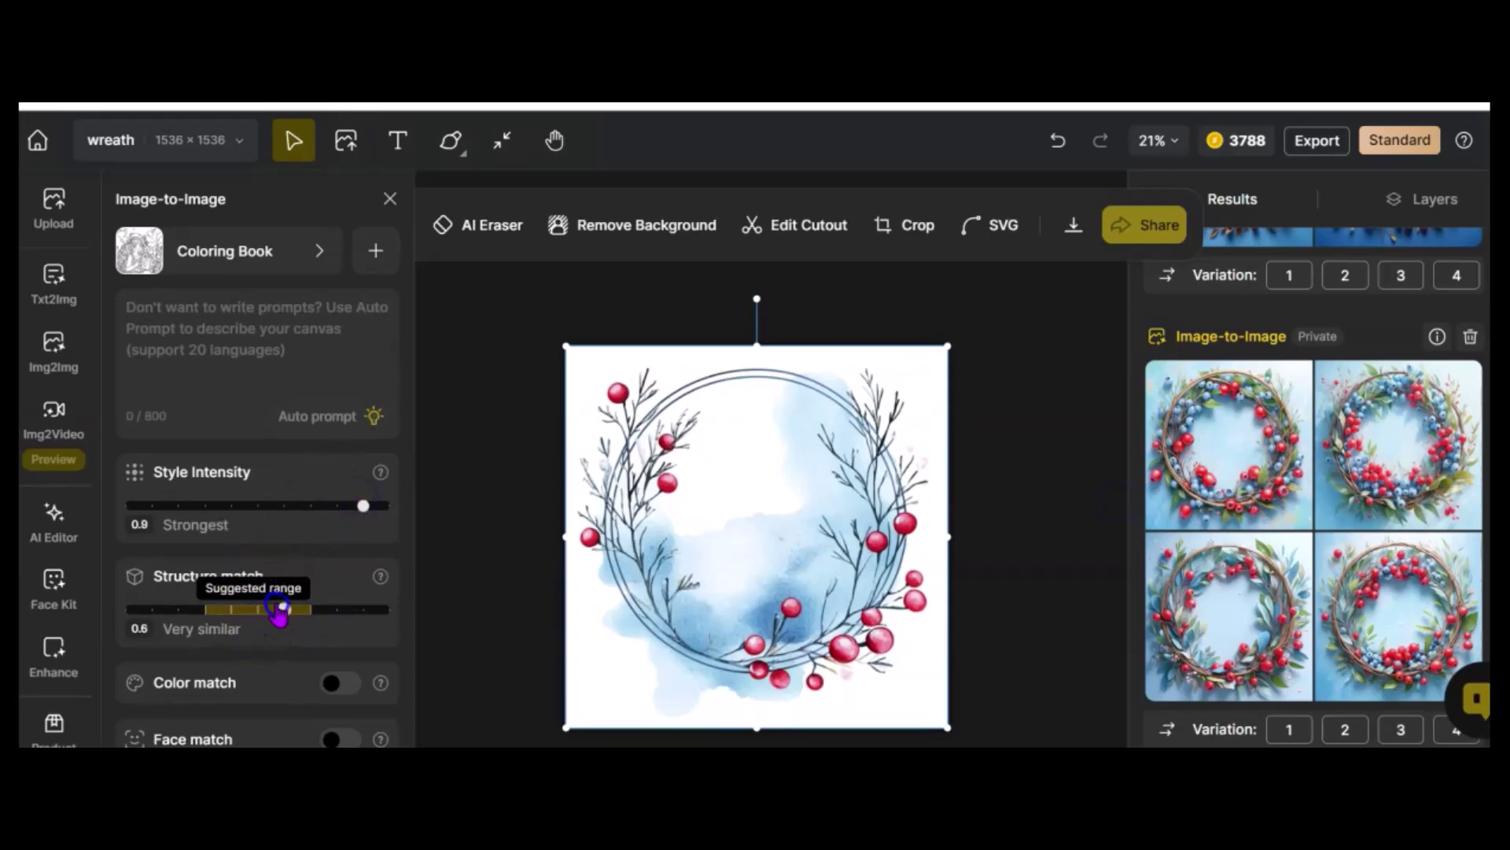
# Enter the prompt 'no color' for the coloring-book generation
pyautogui.click(194, 310)
pyautogui.write('no co')
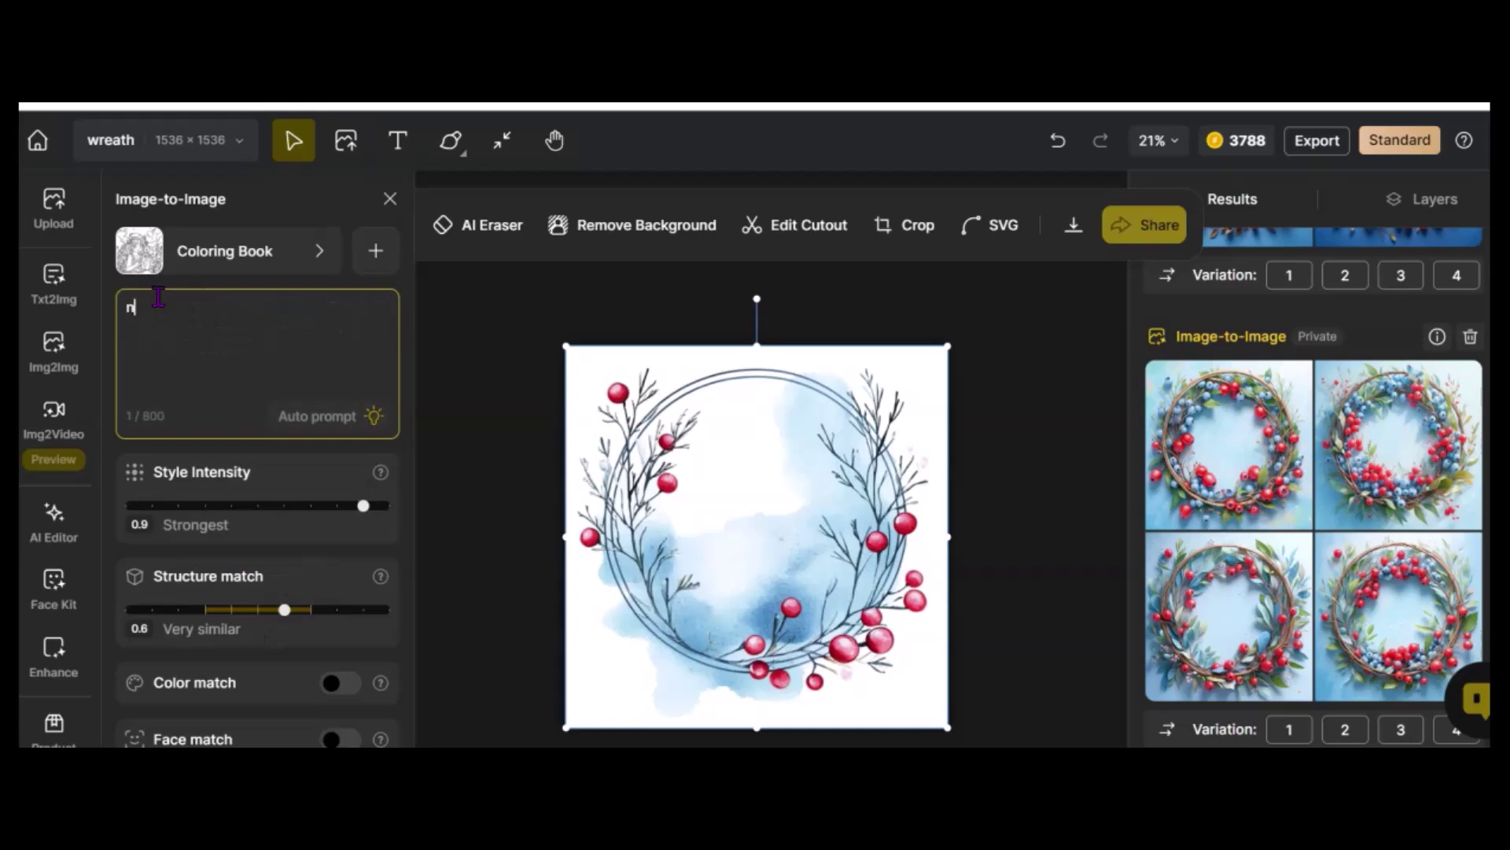
pyautogui.scroll(-3, 277, 330)
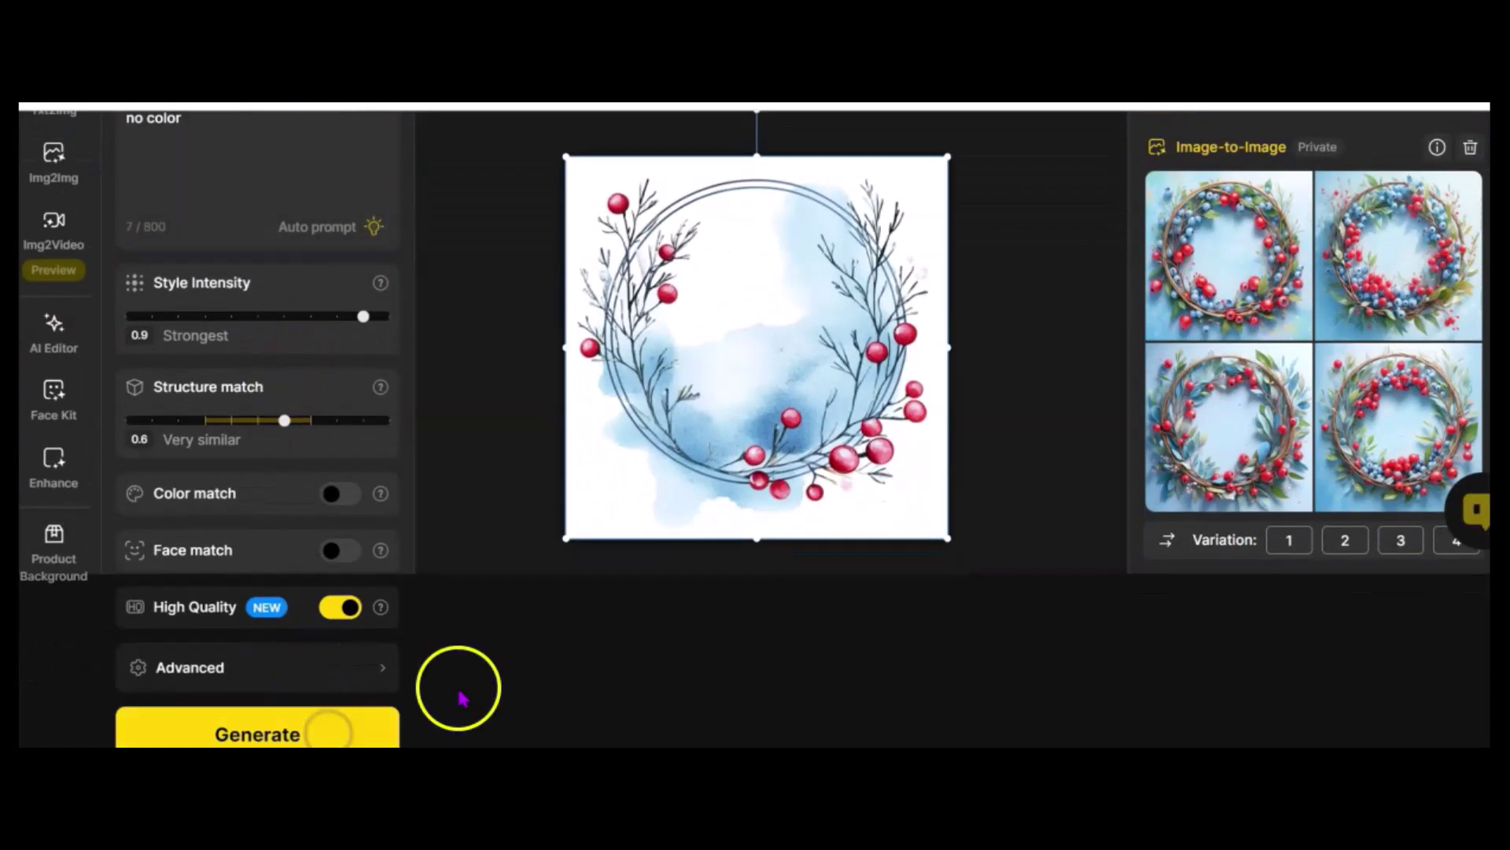
# Generate four black-and-white coloring-book wreath pages, compare them, and reselect the watercolor wreath
pyautogui.click(327, 736)
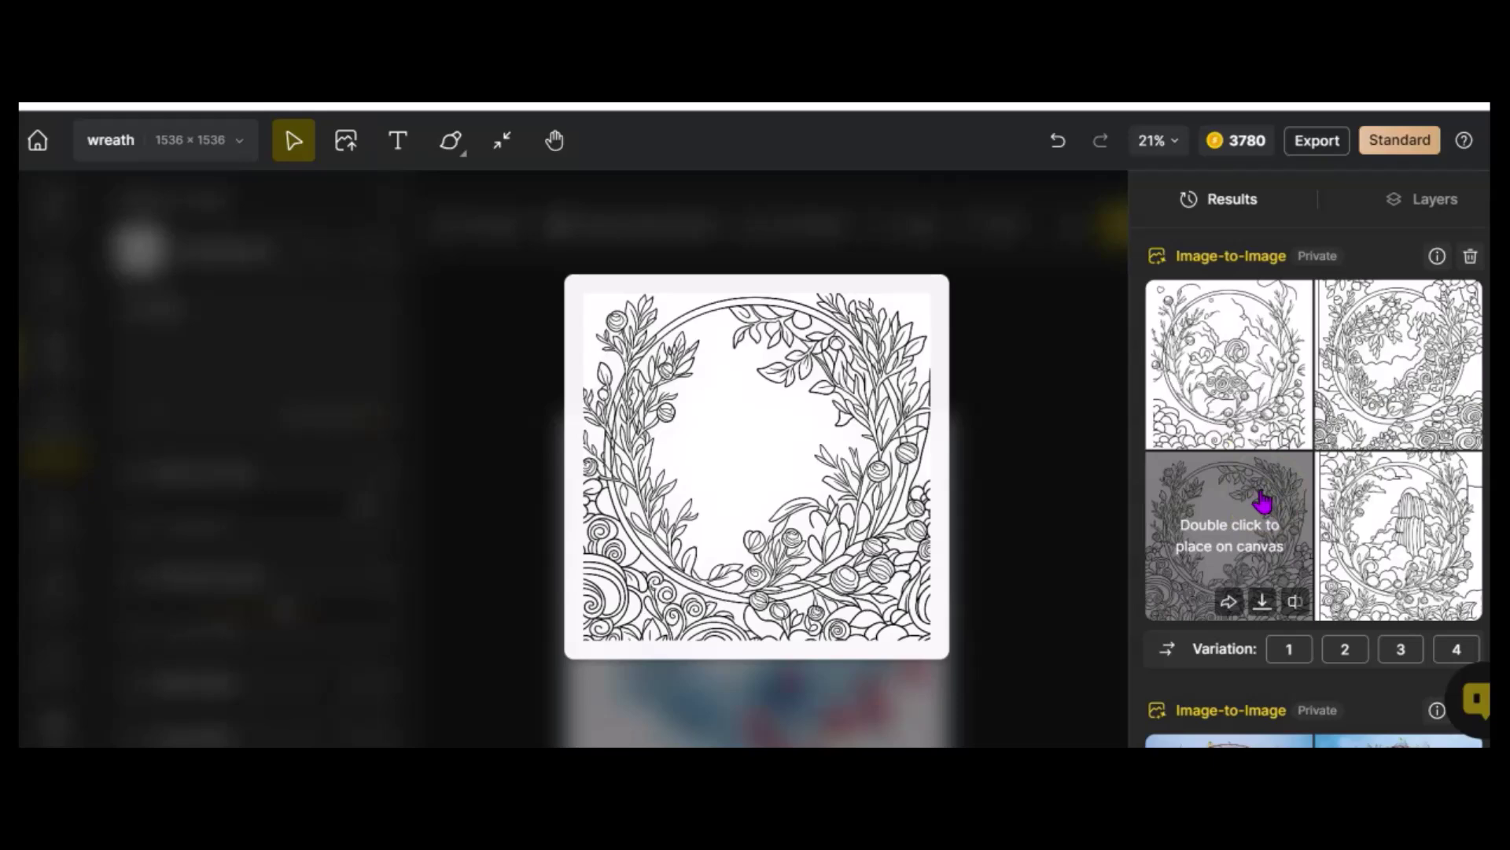
pyautogui.click(1399, 397)
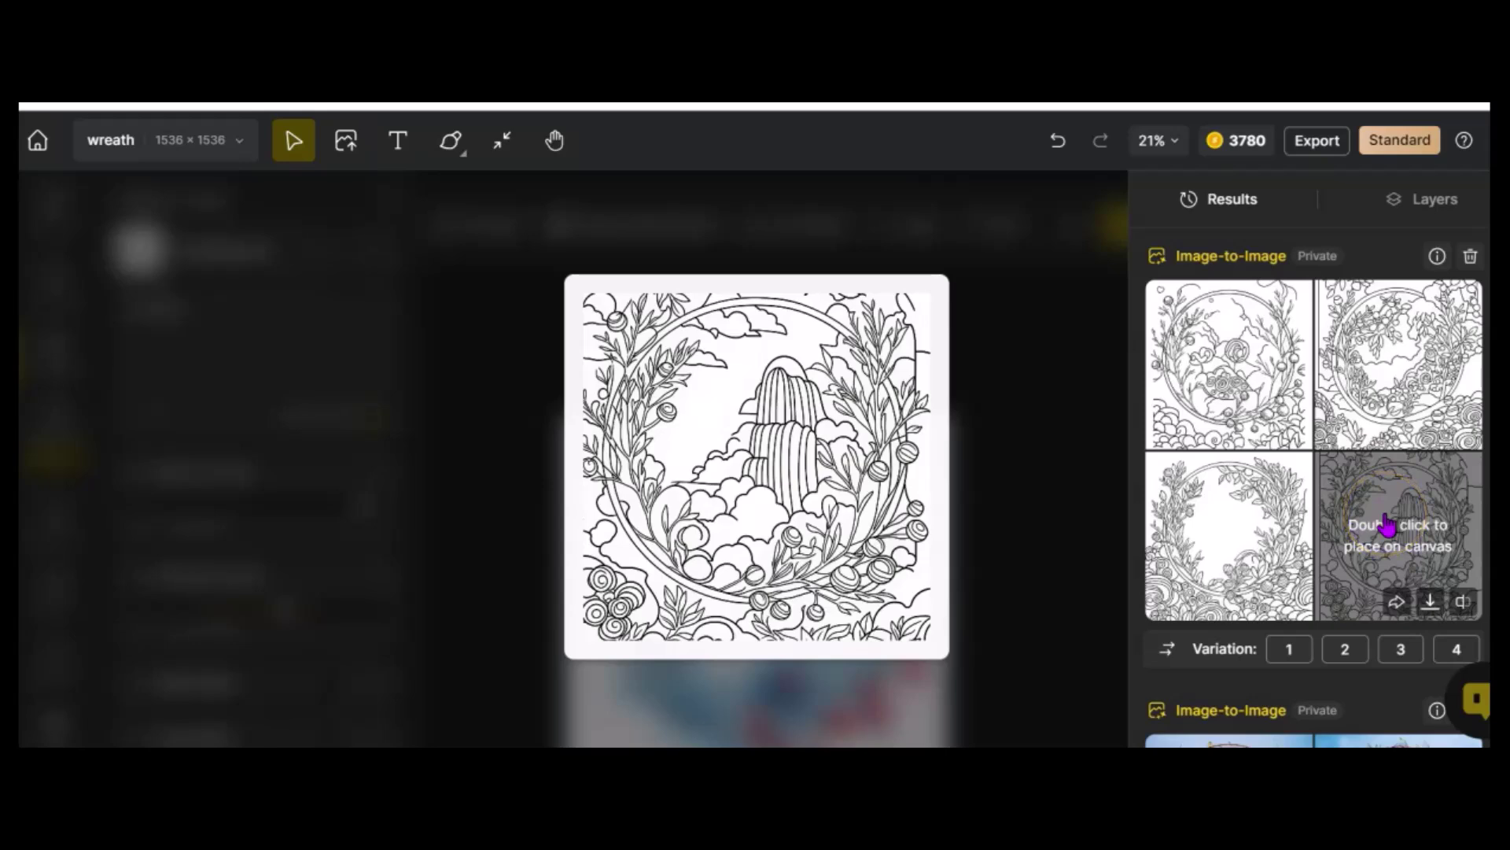
pyautogui.click(1224, 398)
pyautogui.click(1224, 499)
pyautogui.click(1079, 428)
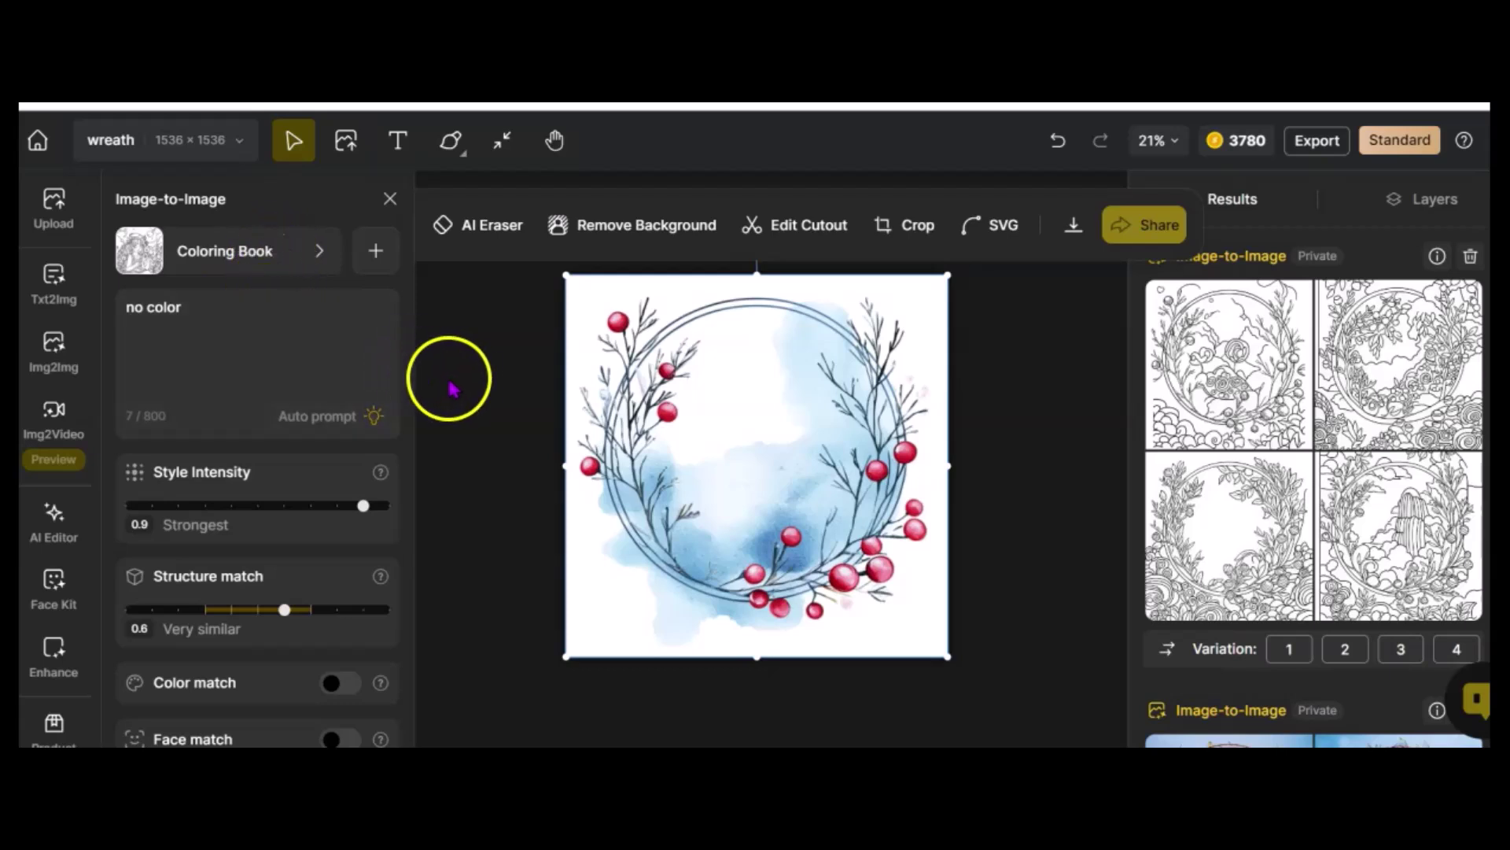
pyautogui.scroll(-1, 465, 395)
pyautogui.scroll(2, 476, 405)
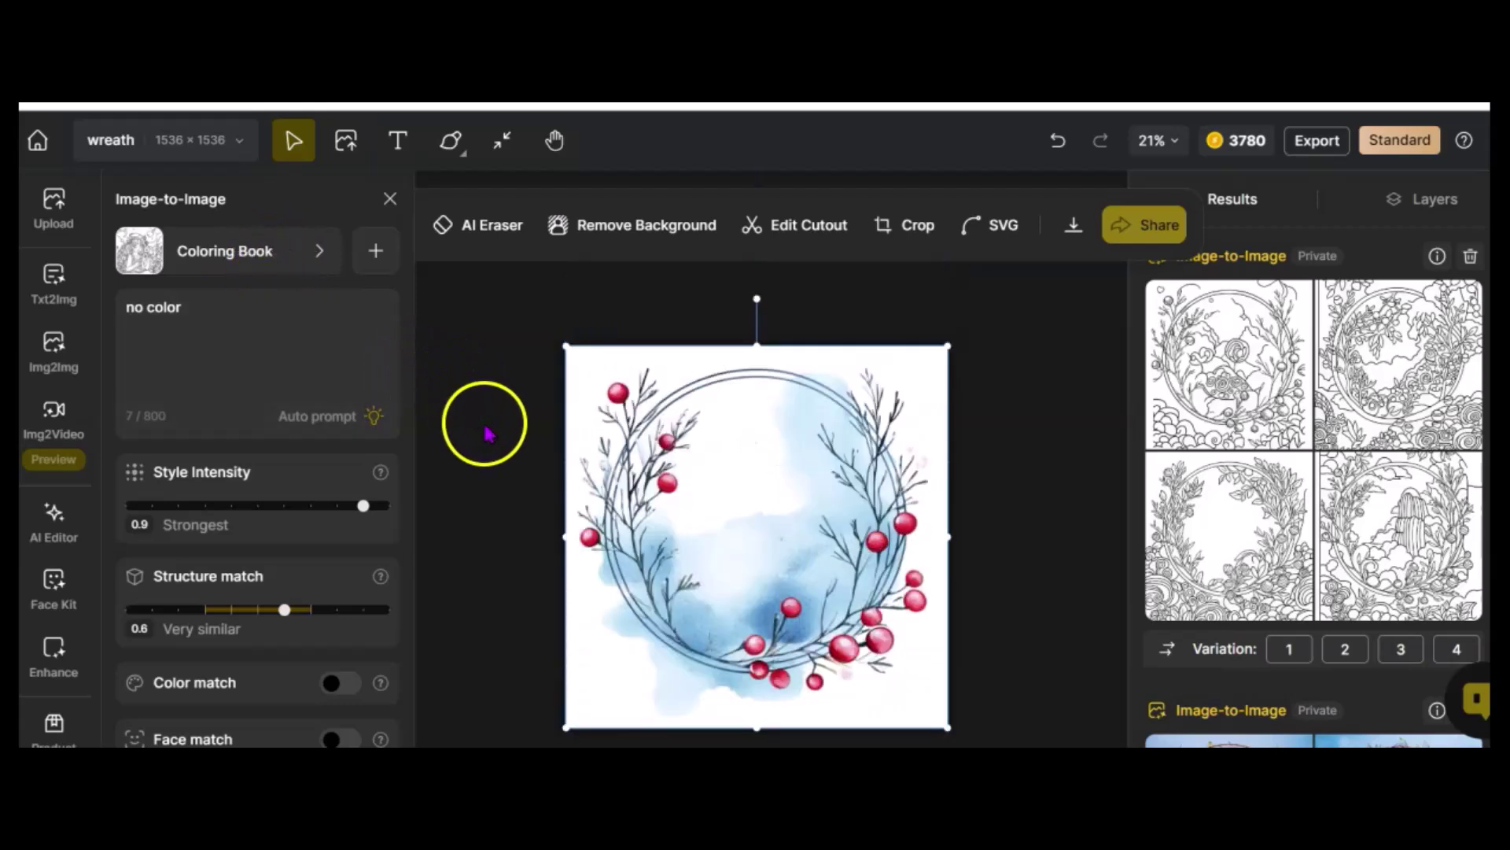
pyautogui.scroll(-1, 495, 448)
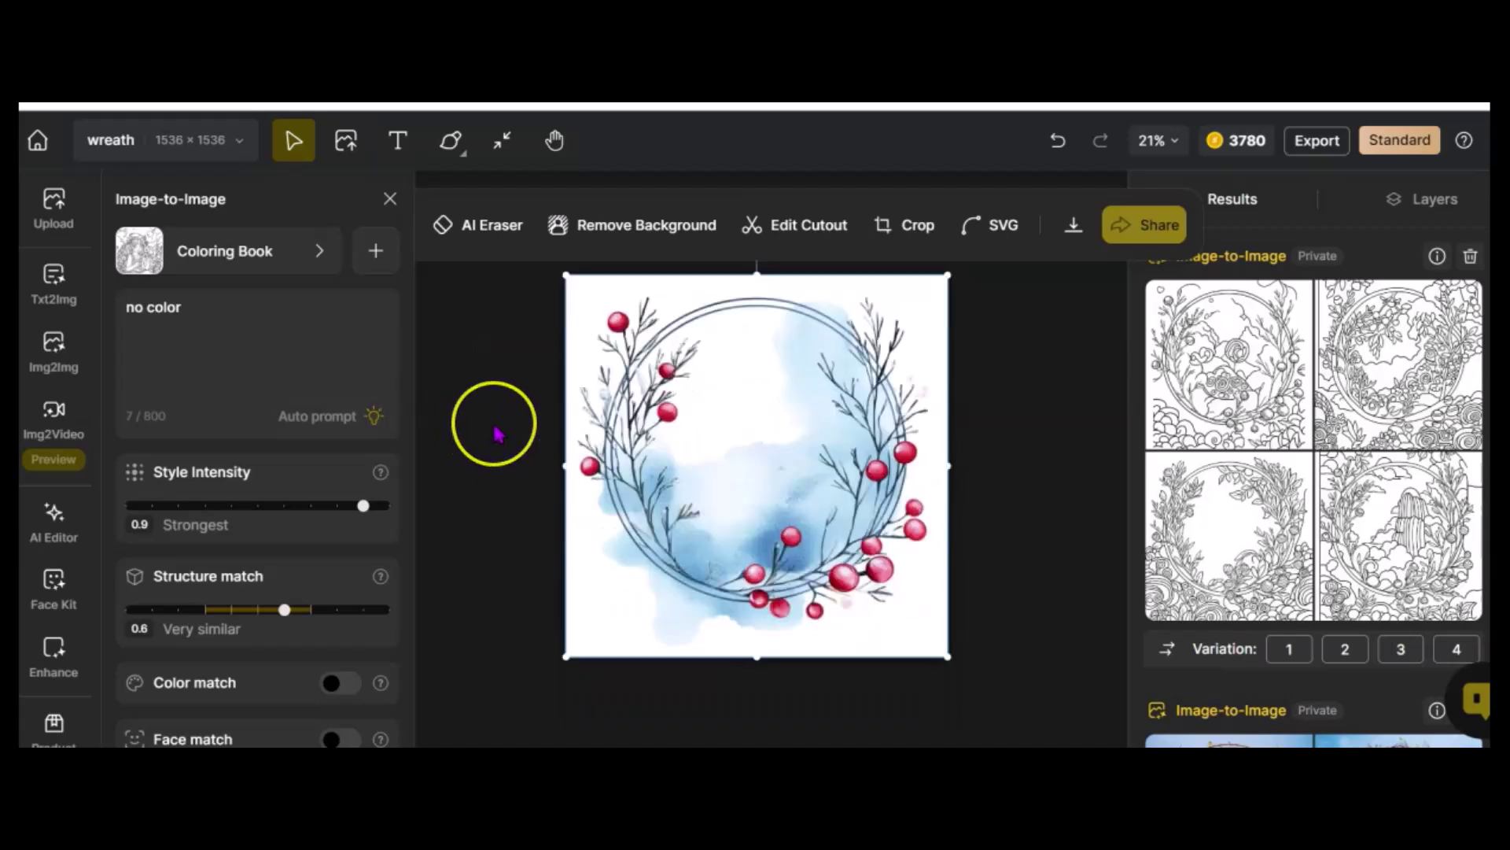